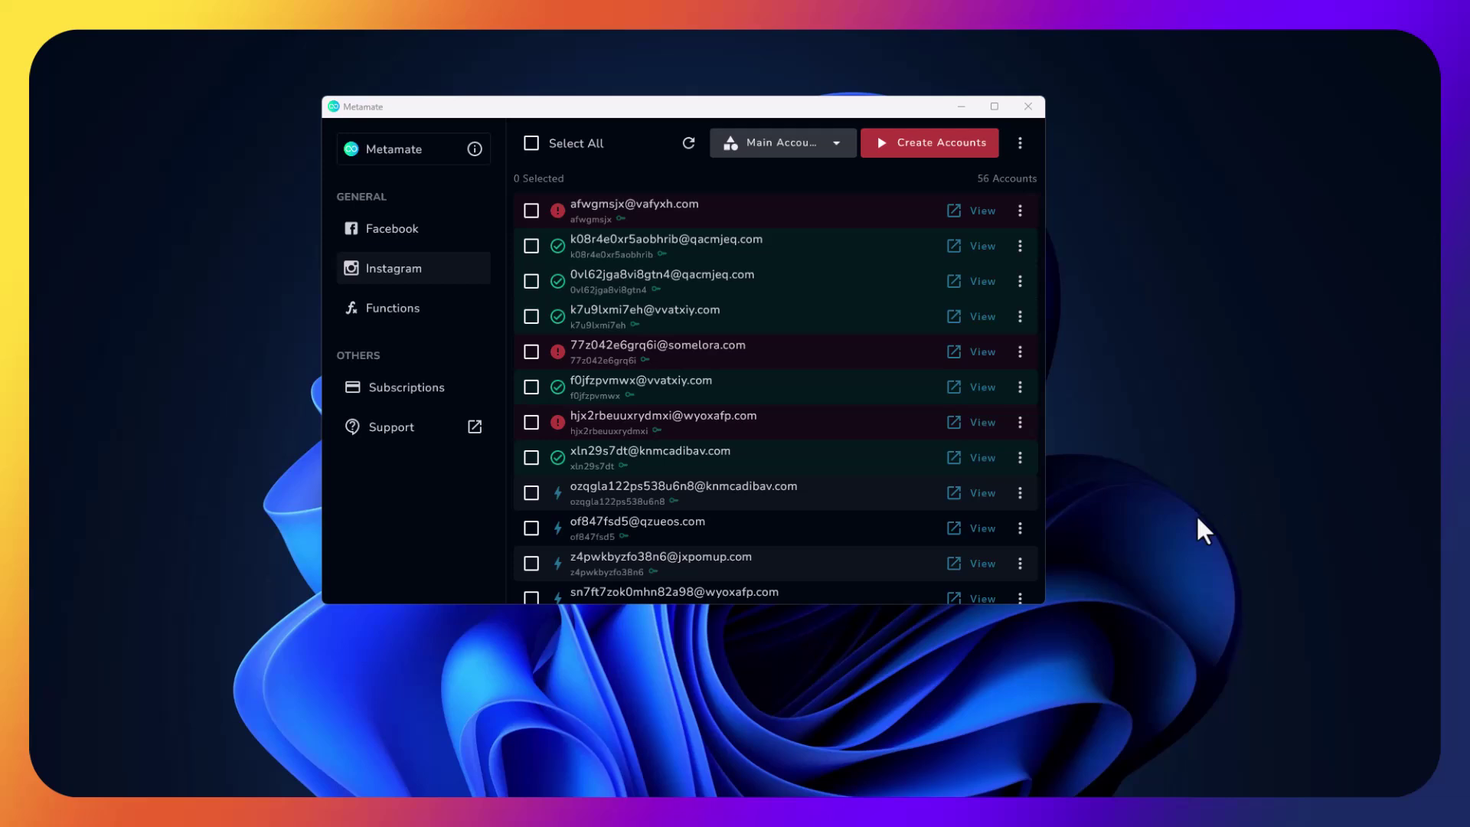
Show the Facebook account list with all 319 accounts
{"action": "left_click", "coordinate": [387, 232]}
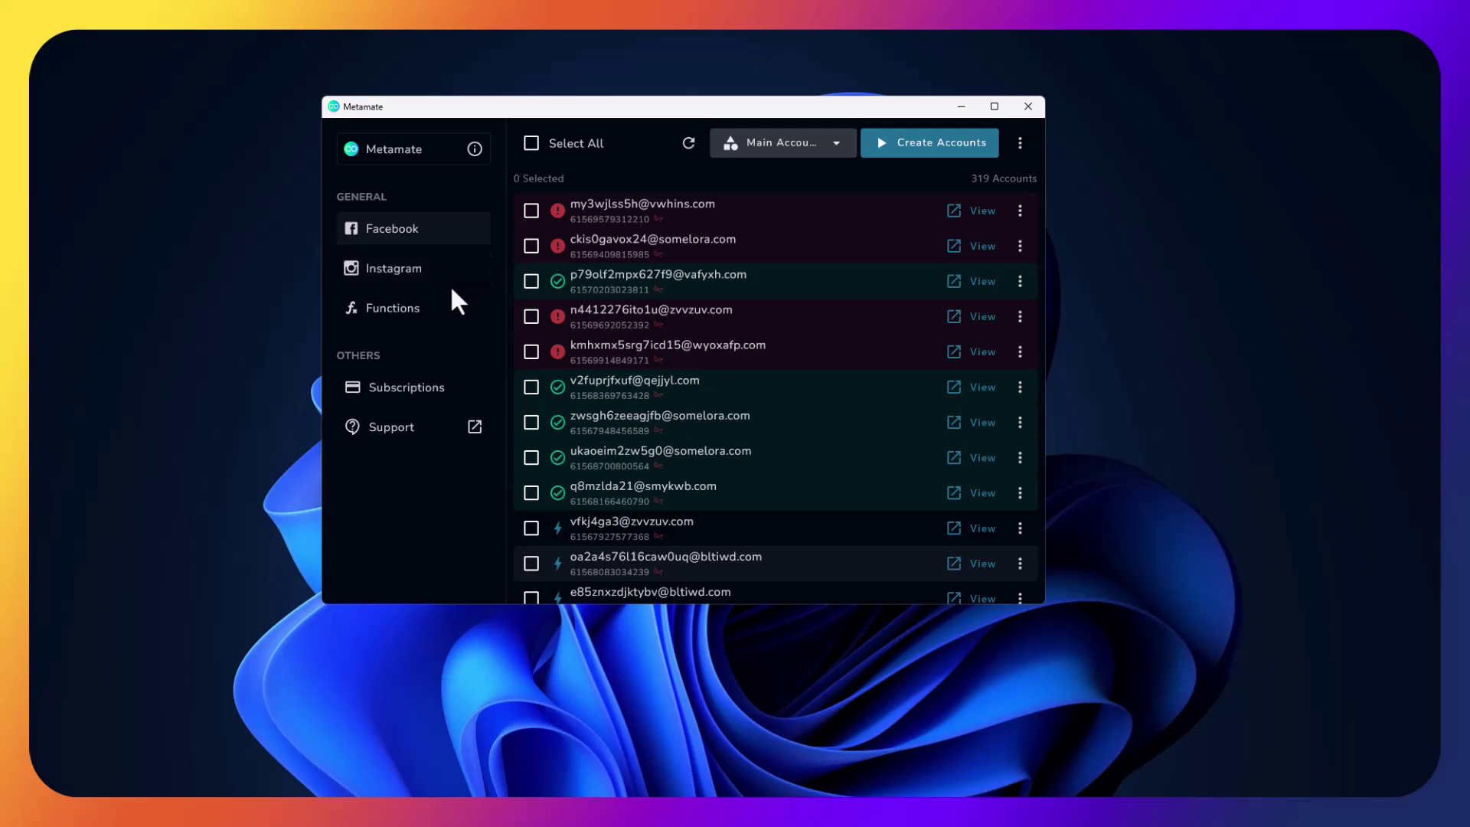
View the Facebook and Instagram Automation packs, dismissing the new-product activation dialog
{"action": "left_click", "coordinate": [404, 388]}
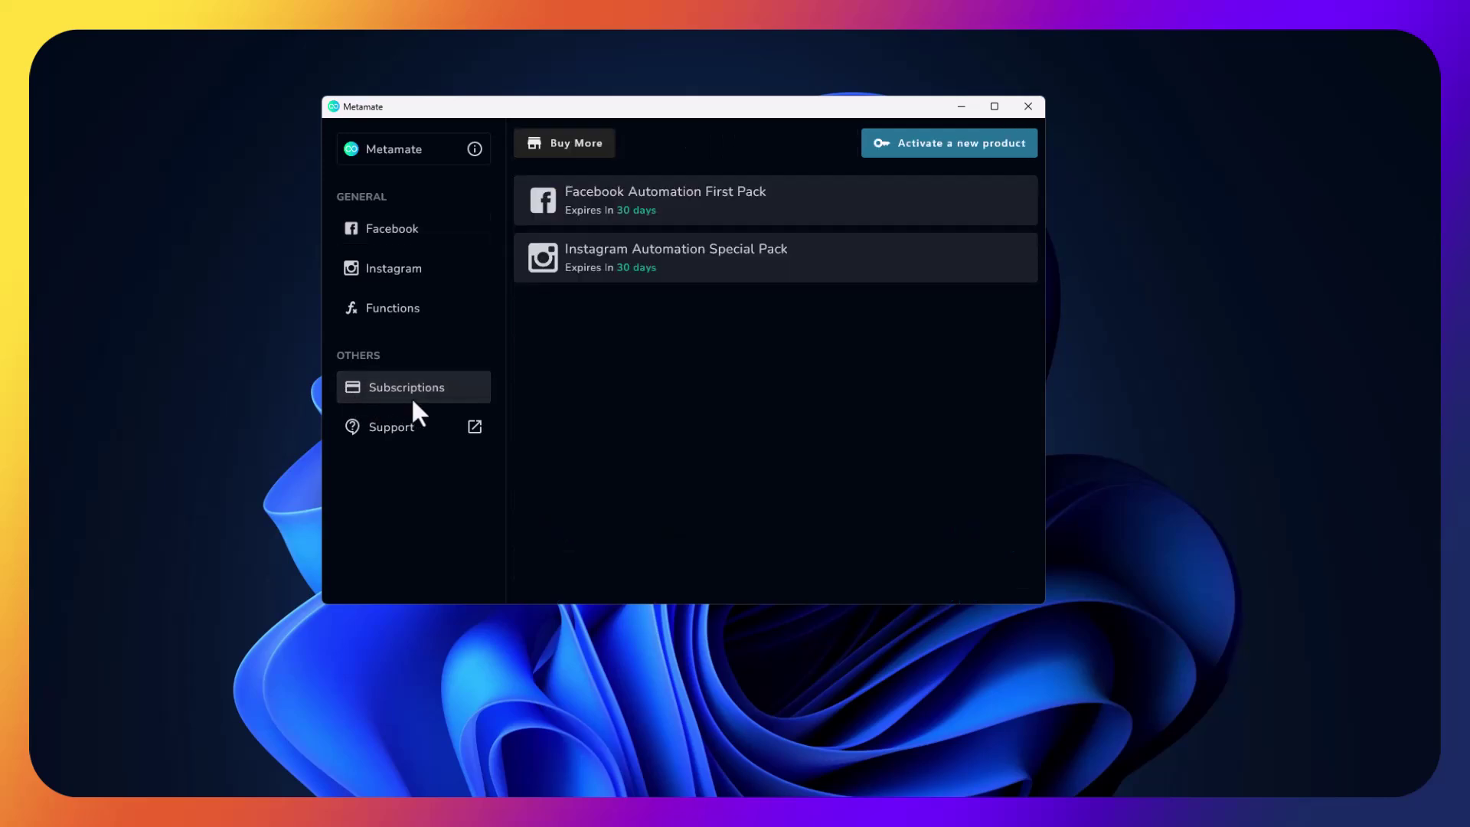
{"action": "left_click", "coordinate": [907, 141]}
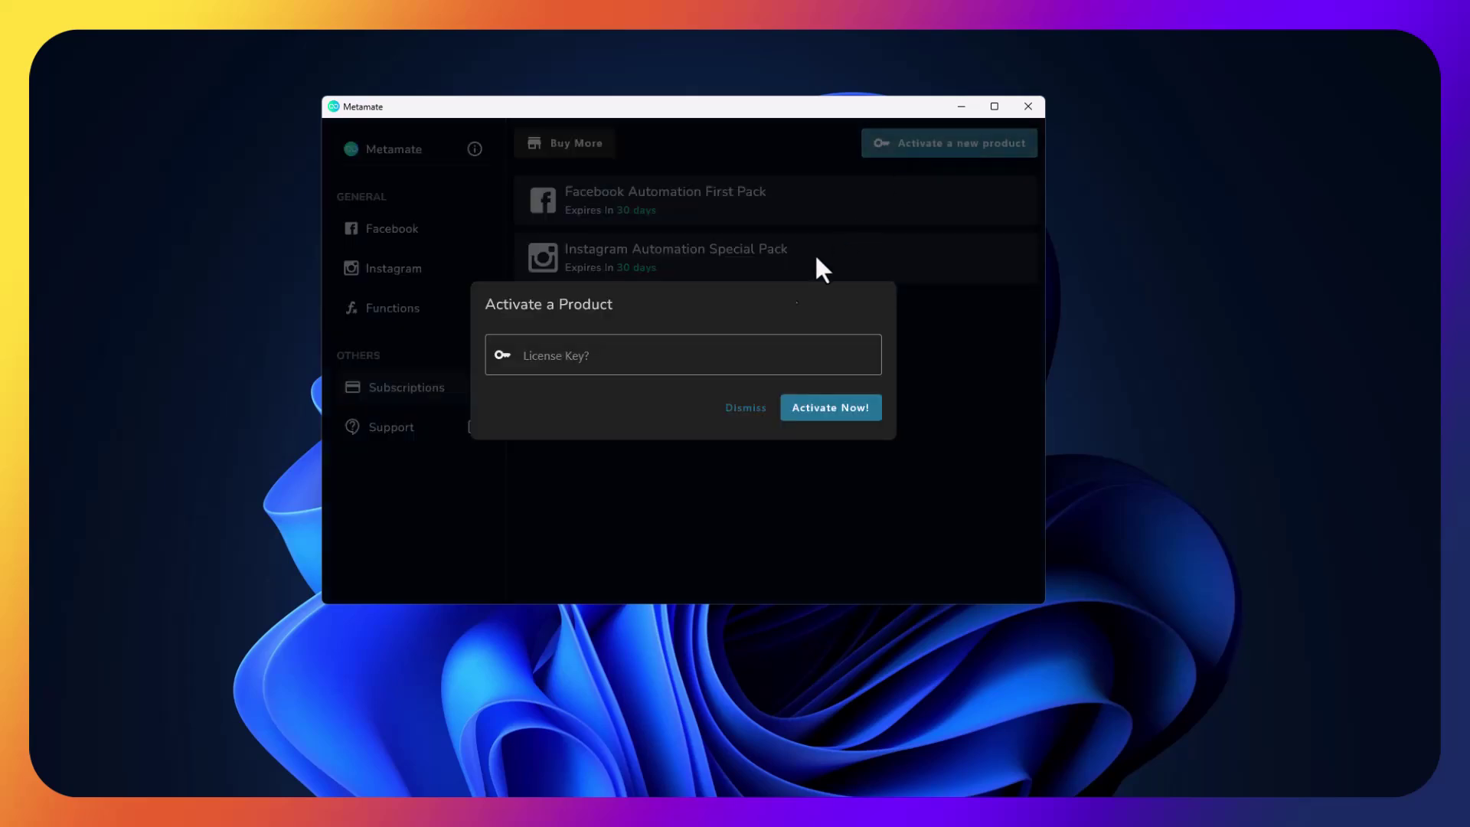
{"action": "left_click", "coordinate": [654, 357]}
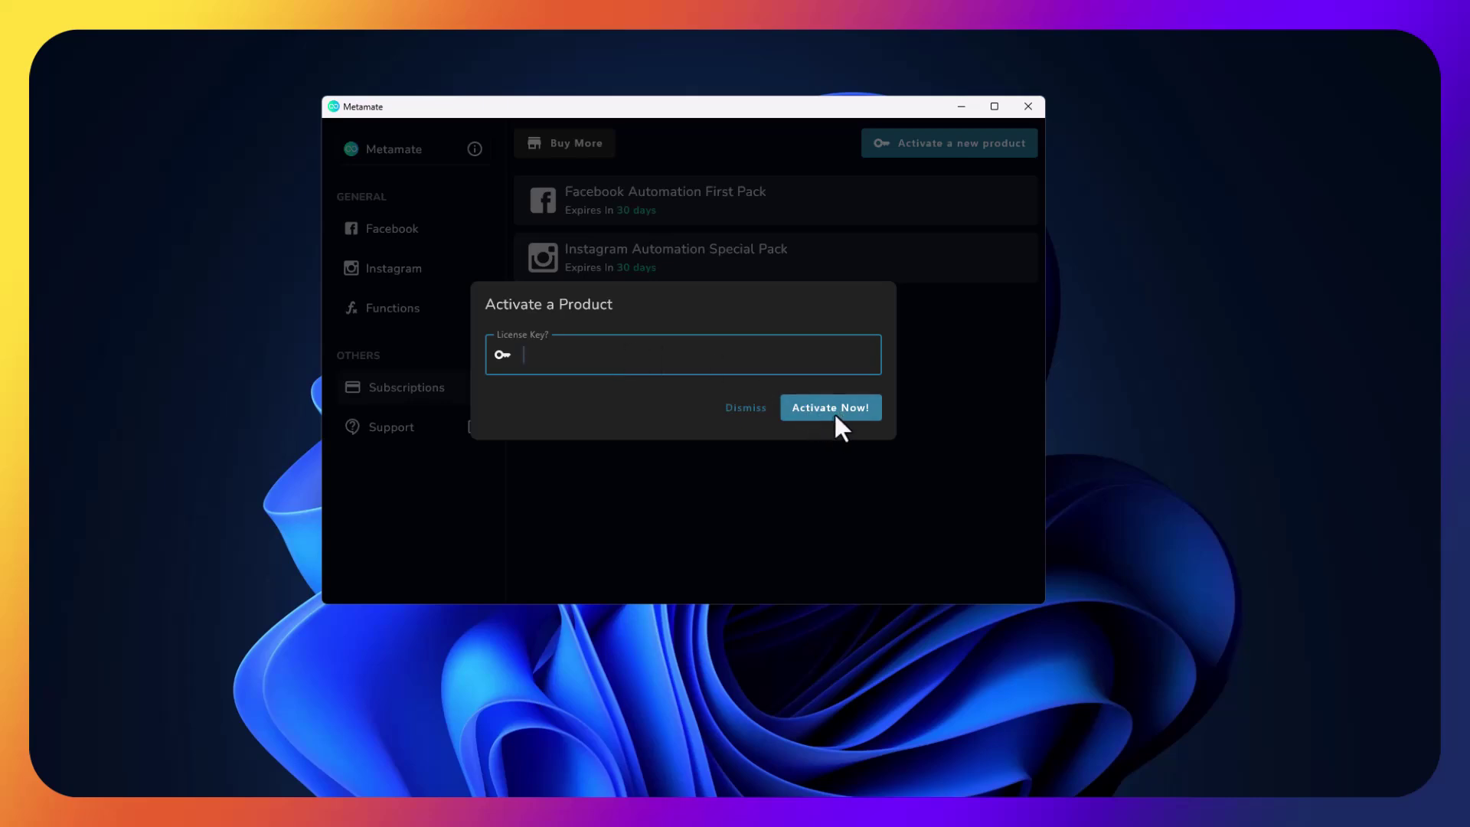
{"action": "left_click", "coordinate": [742, 410]}
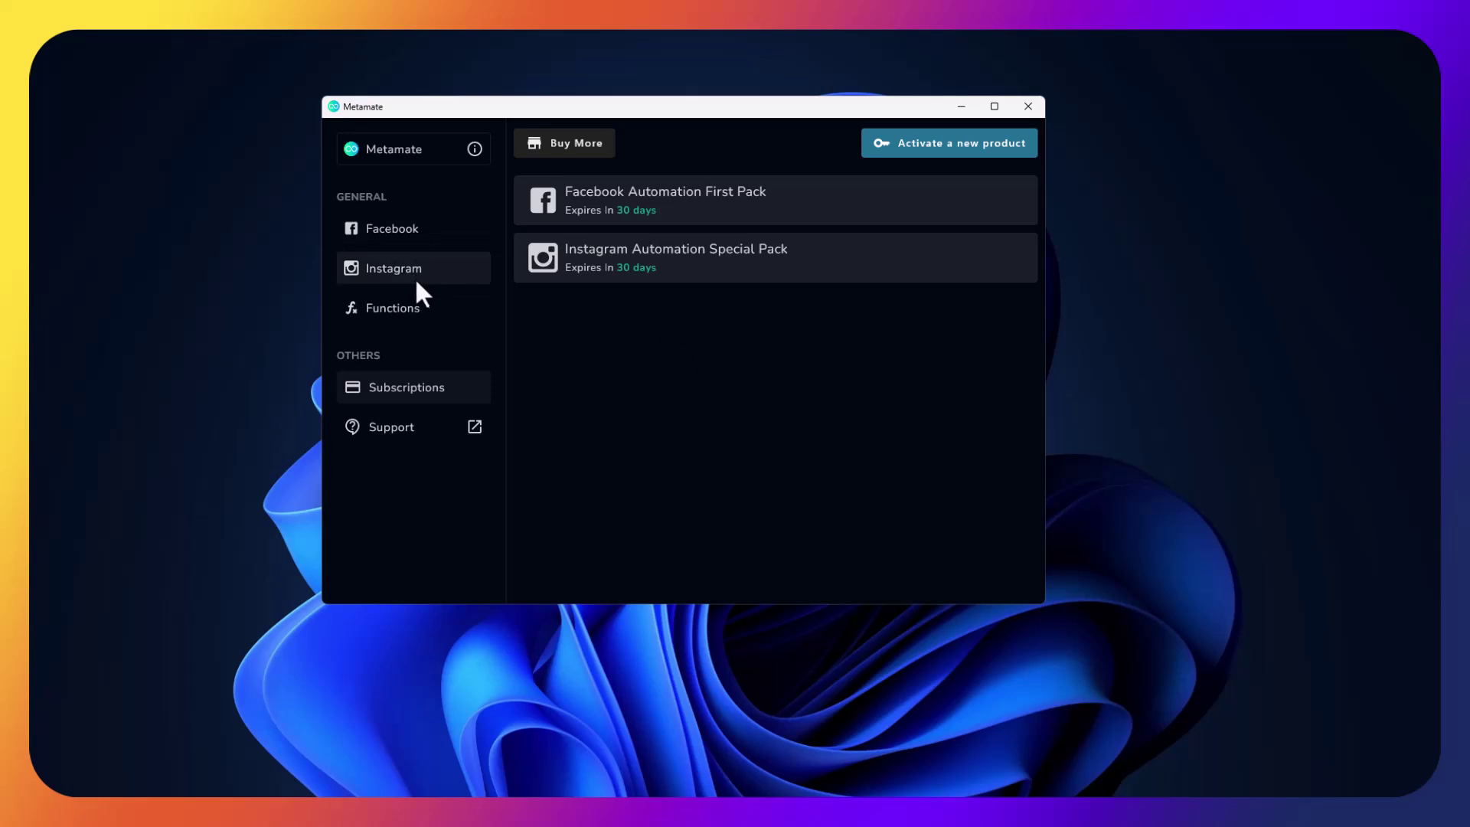
Return to the 319-account Facebook list and scroll through it
{"action": "left_click", "coordinate": [431, 233]}
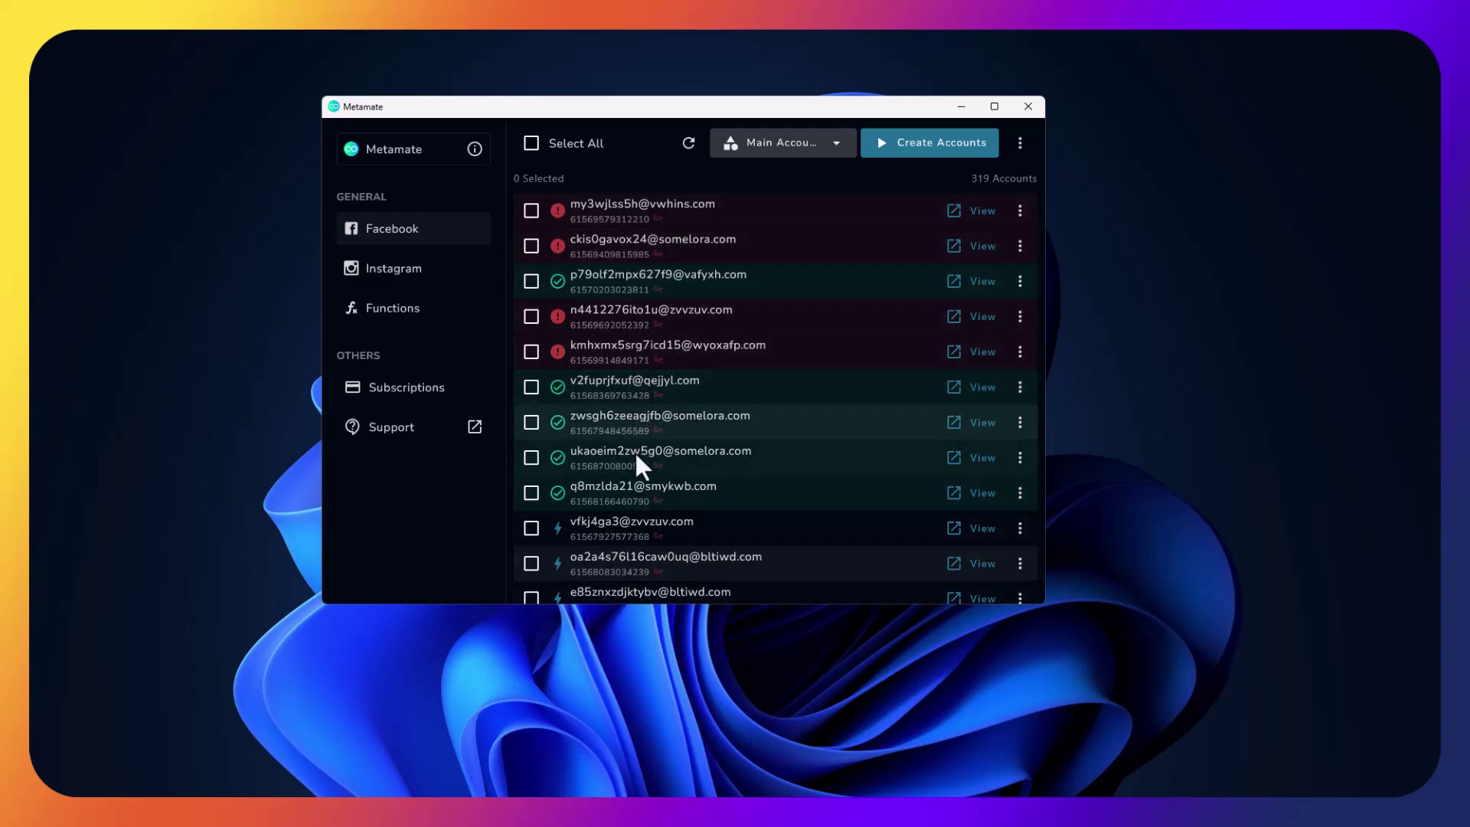
{"action": "scroll", "coordinate": [665, 226], "scroll_direction": "down", "scroll_amount": 3}
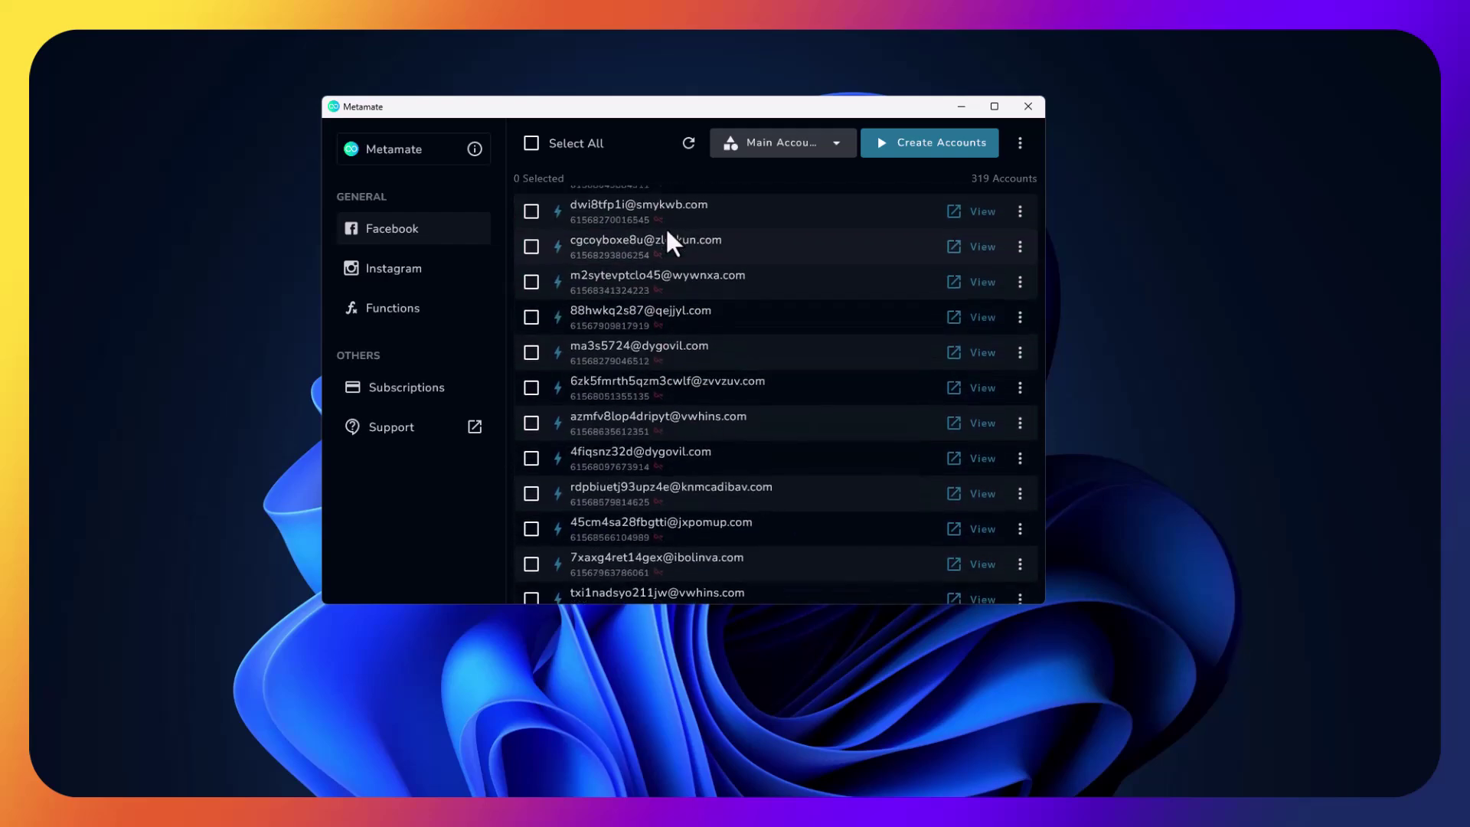
{"action": "scroll", "coordinate": [665, 227], "scroll_direction": "up", "scroll_amount": 3}
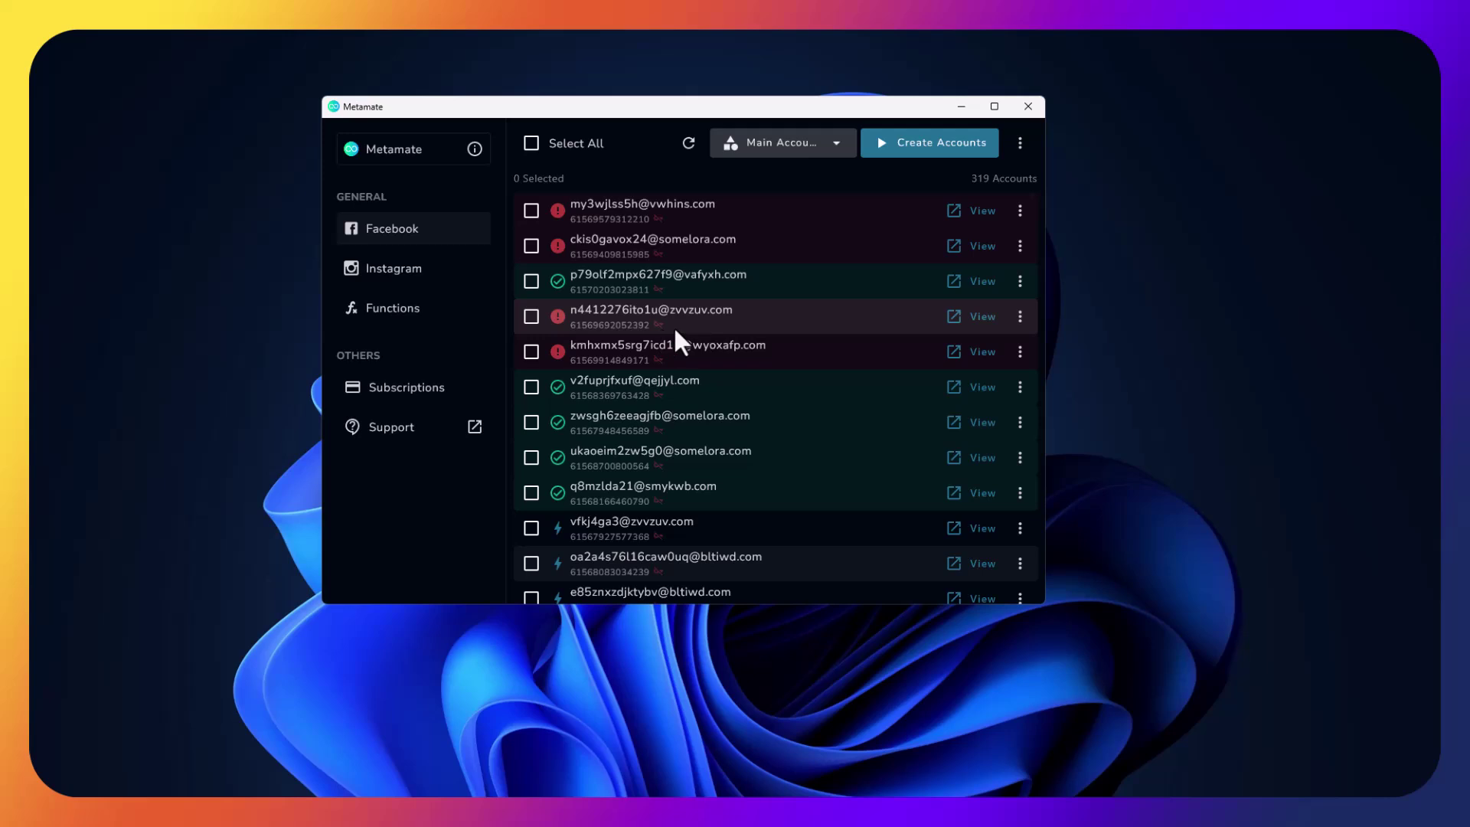
Toggle Select All and several row checkboxes, ending with no accounts selected
{"action": "left_click", "coordinate": [560, 144]}
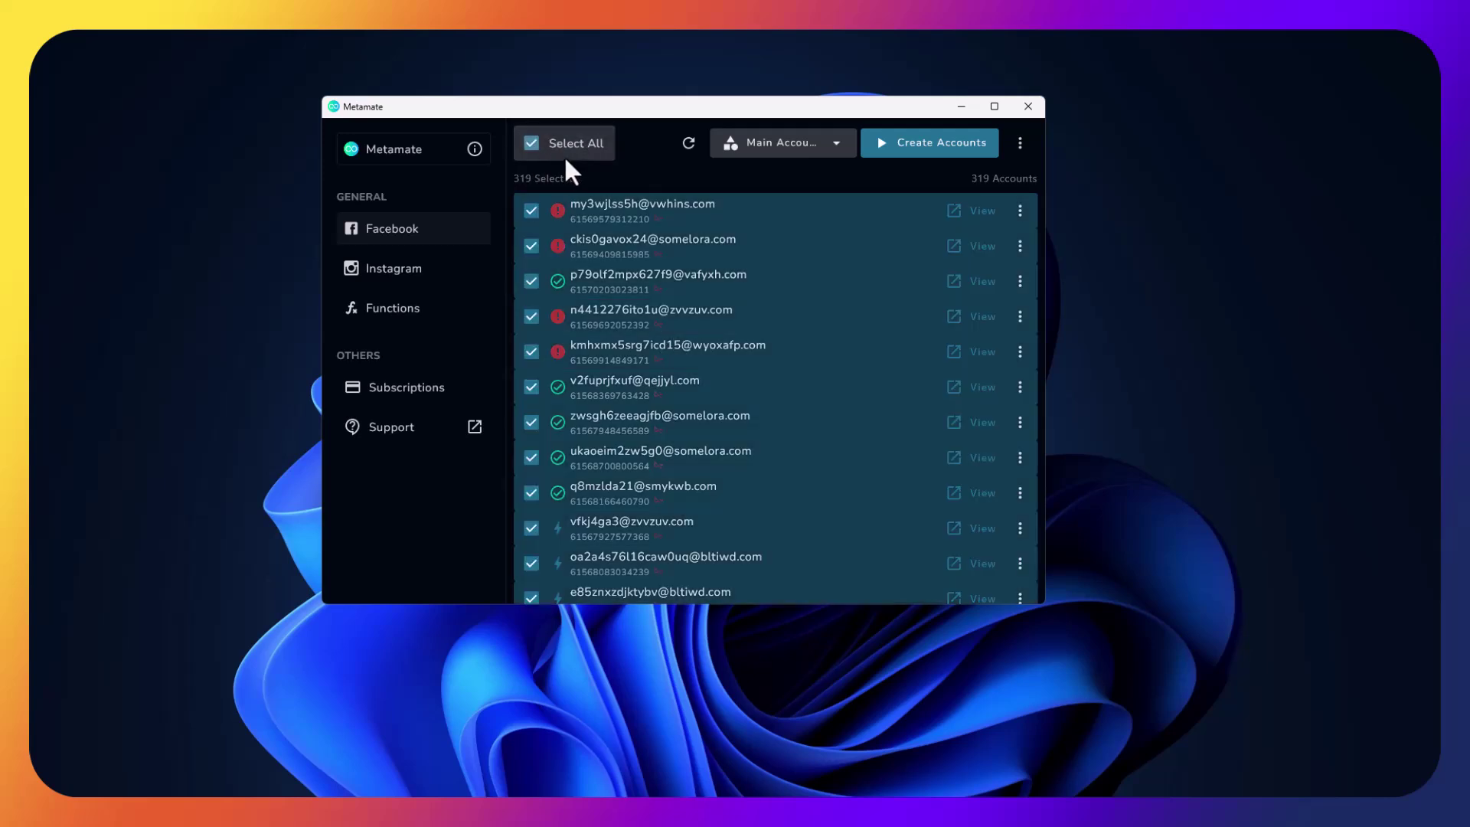
{"action": "left_click", "coordinate": [567, 152]}
{"action": "left_click", "coordinate": [608, 213]}
{"action": "left_click", "coordinate": [608, 281]}
{"action": "left_click", "coordinate": [624, 311]}
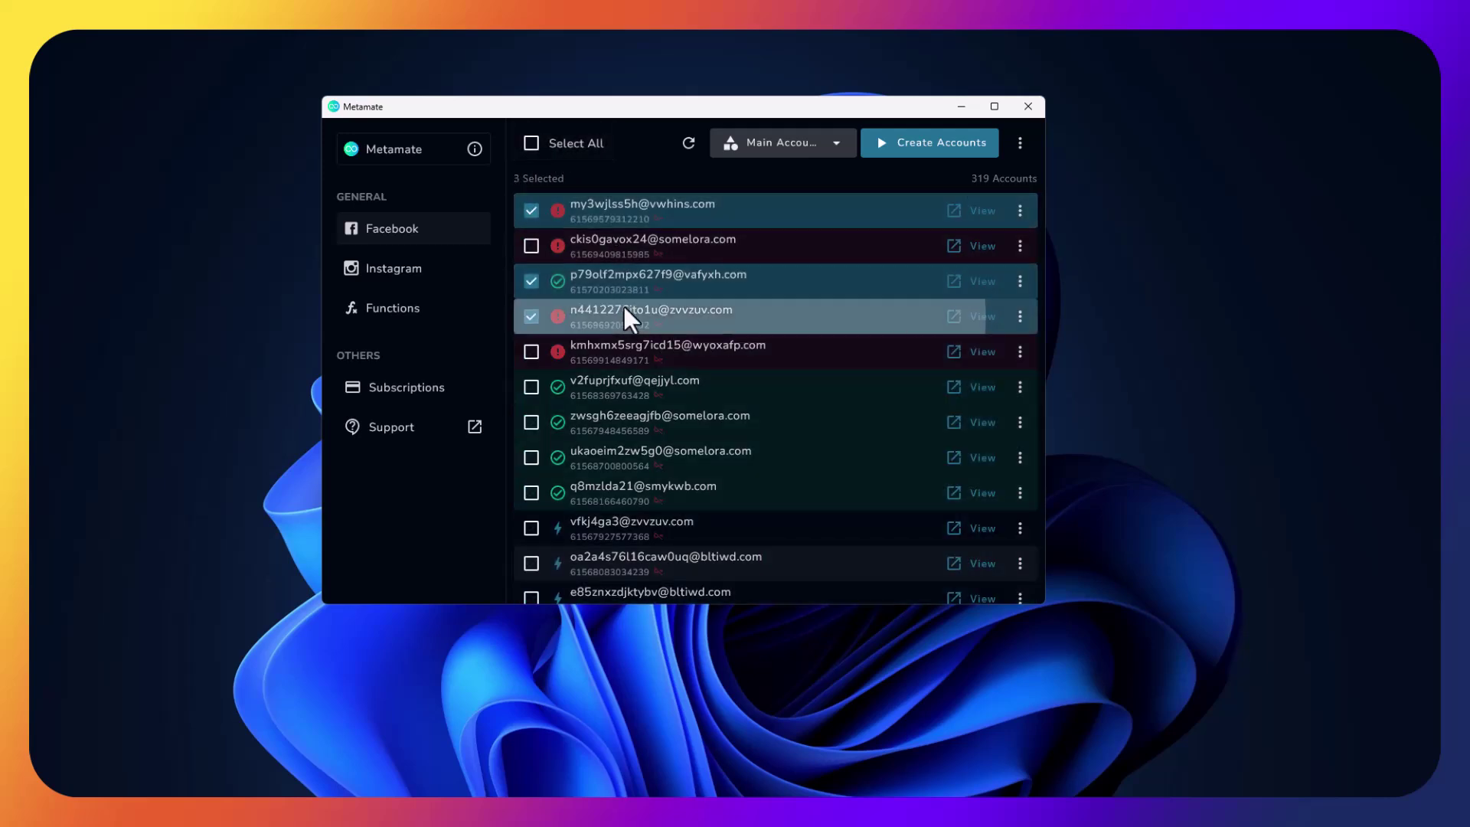
{"action": "left_click", "coordinate": [614, 284]}
{"action": "left_click", "coordinate": [781, 227]}
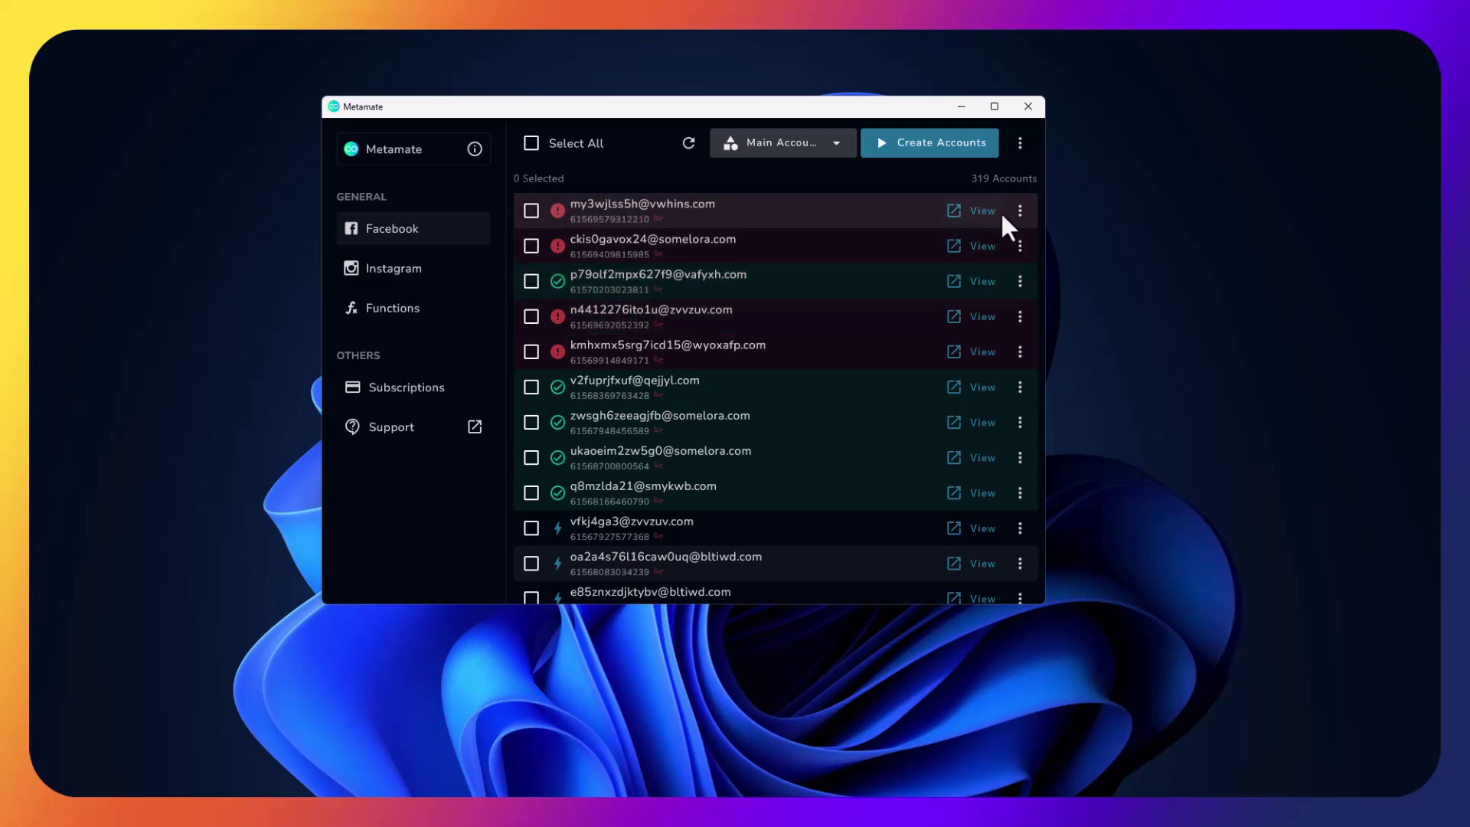
Copy the first account, then view its login details and cookies
{"action": "left_click", "coordinate": [1018, 210]}
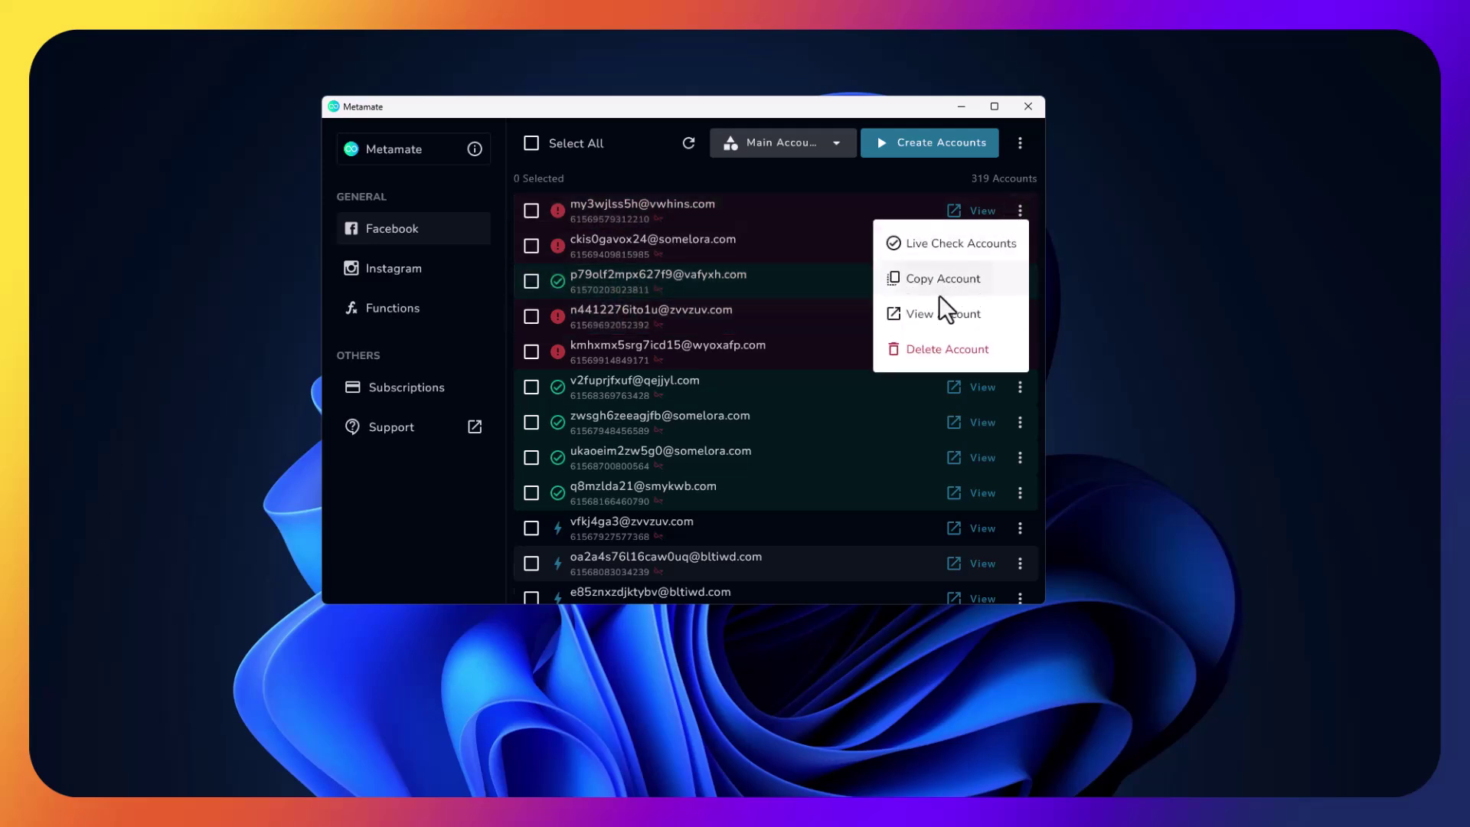
{"action": "left_click", "coordinate": [939, 287]}
{"action": "left_click", "coordinate": [1019, 211]}
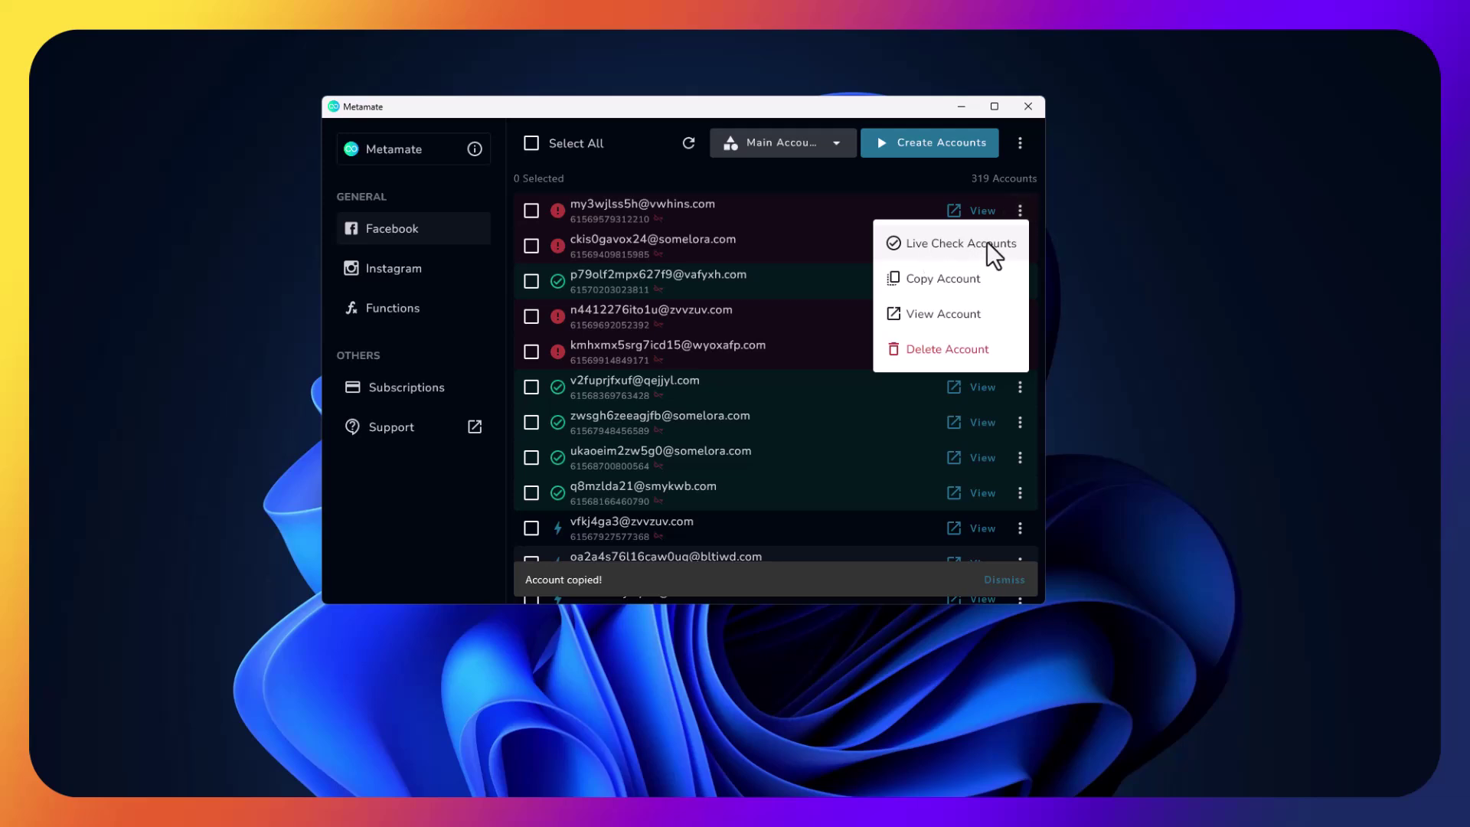
{"action": "left_click", "coordinate": [924, 313]}
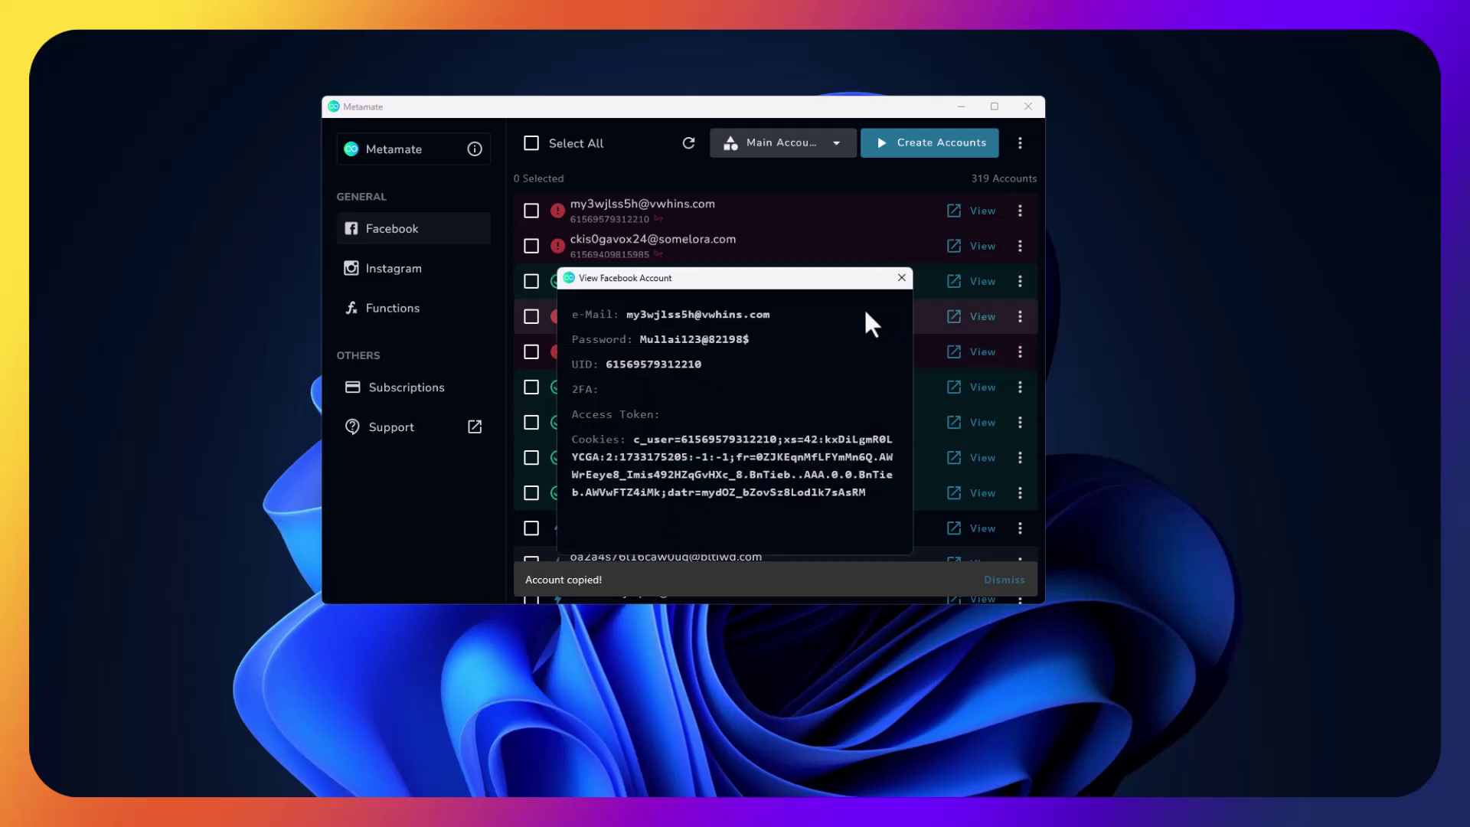
{"action": "left_click", "coordinate": [901, 279]}
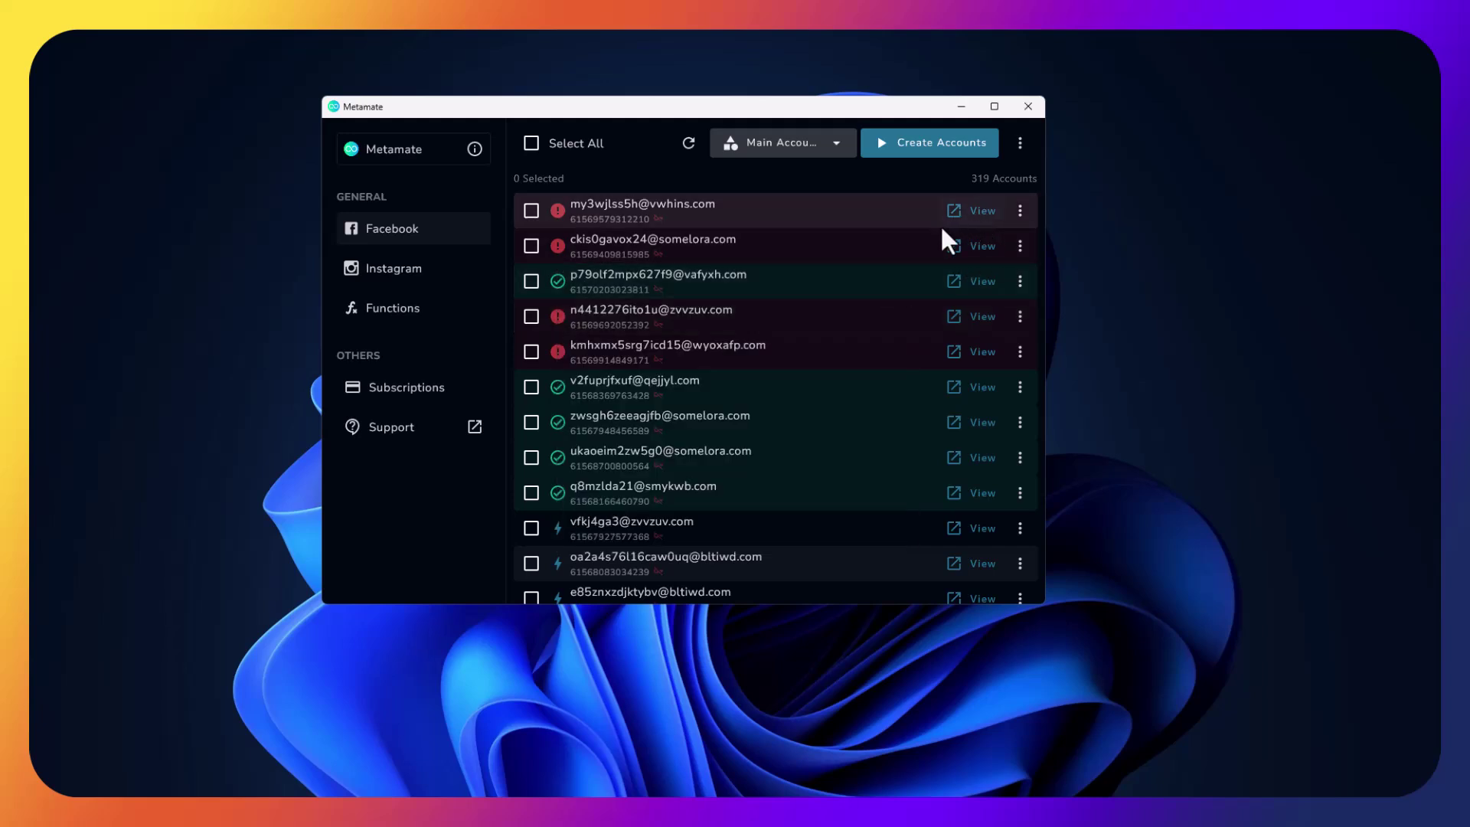
Select the first ten Facebook accounts in the list
{"action": "left_click", "coordinate": [746, 213]}
{"action": "left_click", "coordinate": [713, 247]}
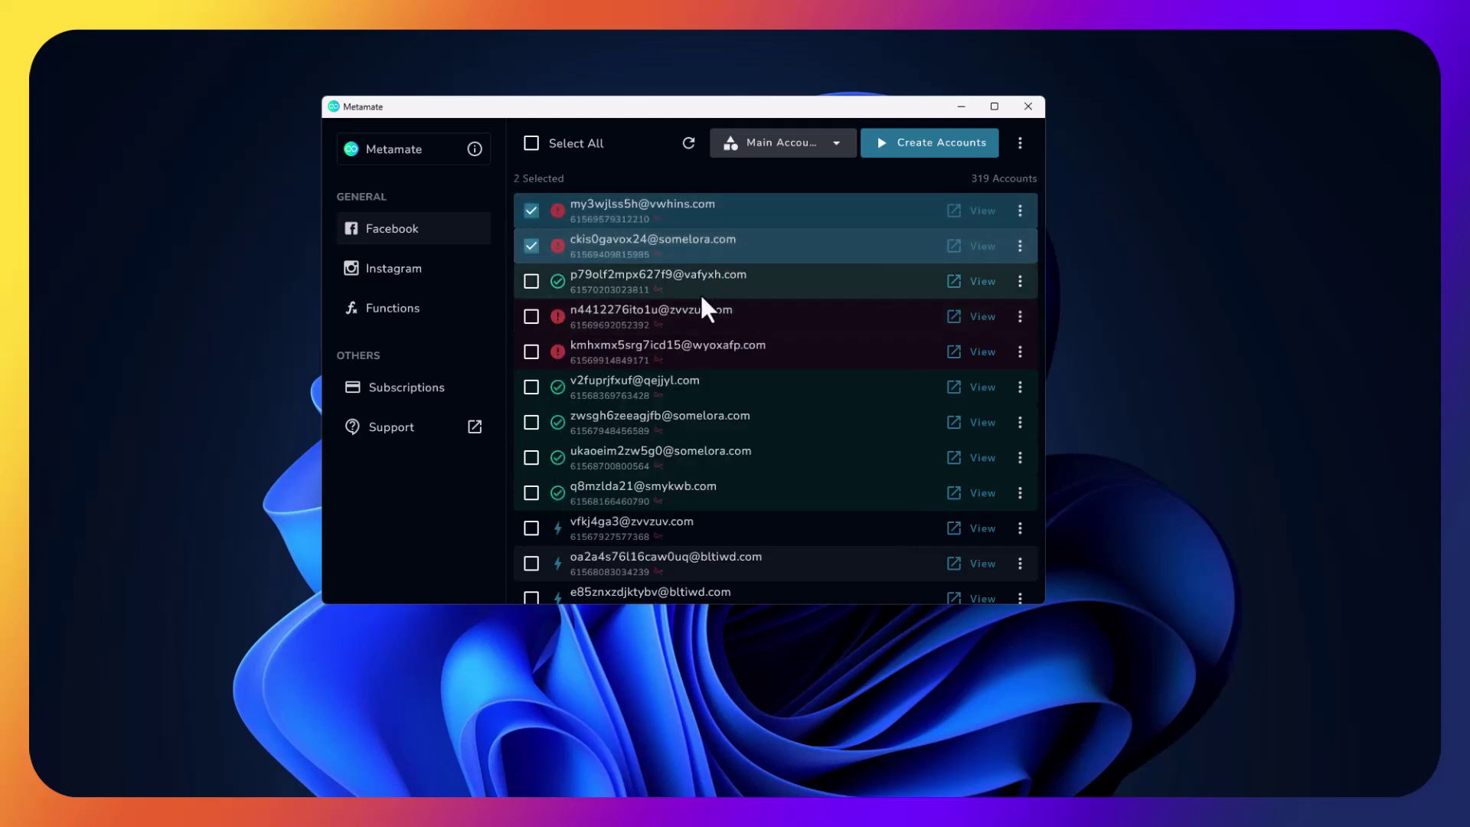
{"action": "left_click", "coordinate": [695, 285]}
{"action": "left_click", "coordinate": [679, 319]}
{"action": "left_click", "coordinate": [663, 352]}
{"action": "left_click", "coordinate": [646, 390]}
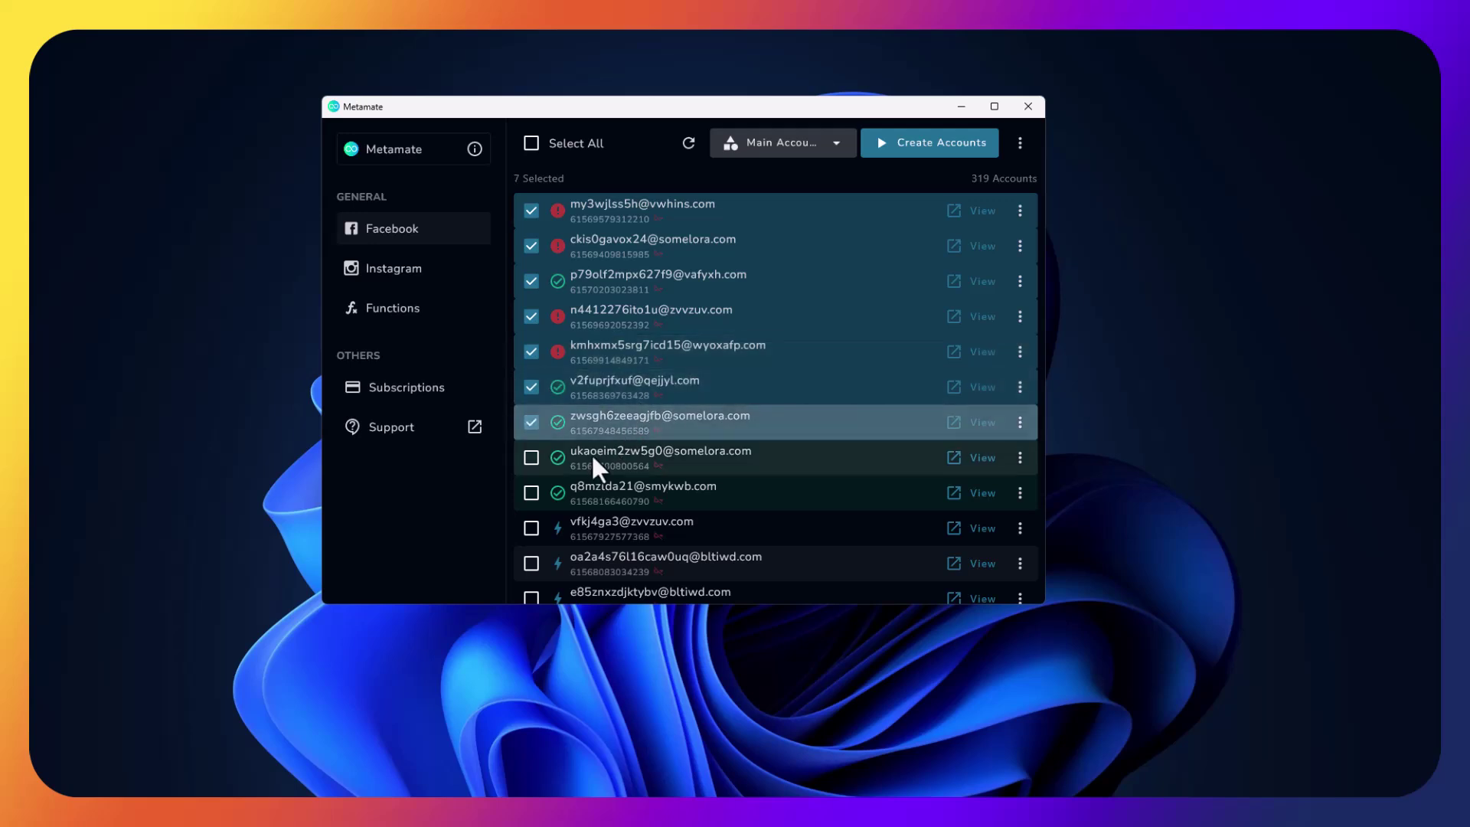
{"action": "left_click", "coordinate": [620, 422]}
{"action": "left_click", "coordinate": [591, 454]}
{"action": "left_click", "coordinate": [580, 492]}
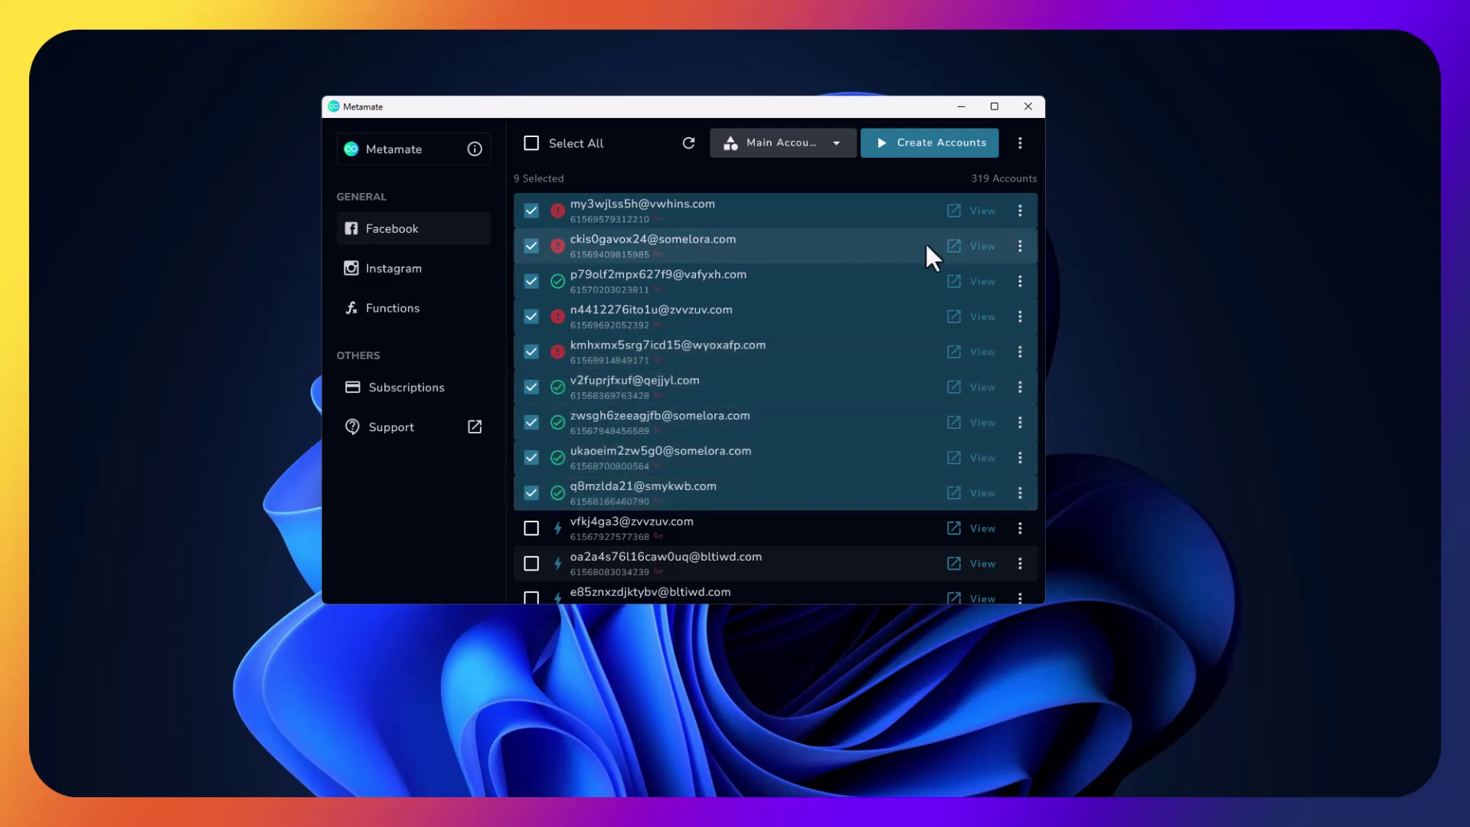
{"action": "left_click", "coordinate": [687, 531]}
Live-check the selected accounts with 5 threads and close the log
{"action": "left_click", "coordinate": [1021, 143]}
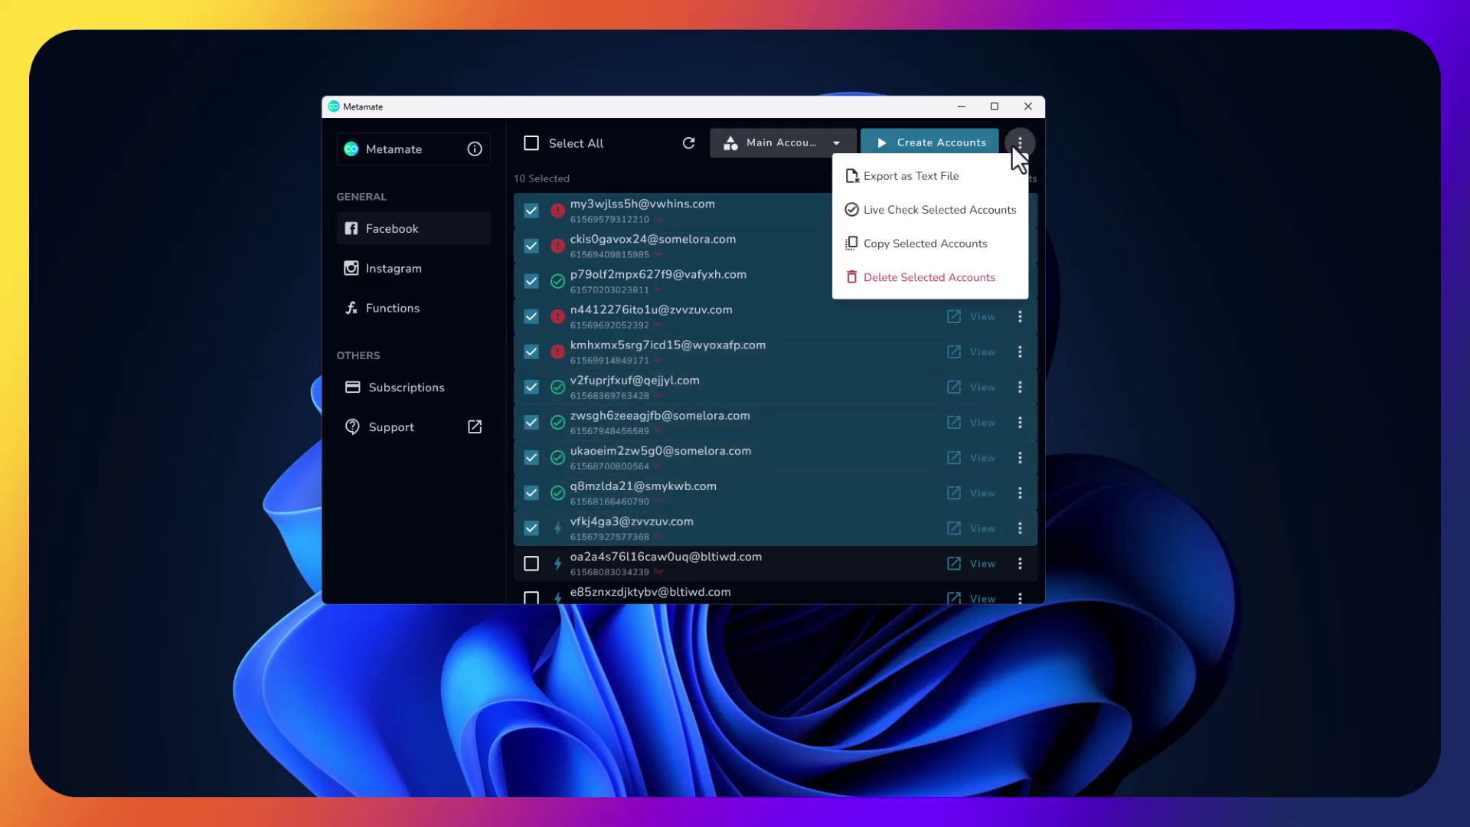
{"action": "left_click", "coordinate": [955, 214]}
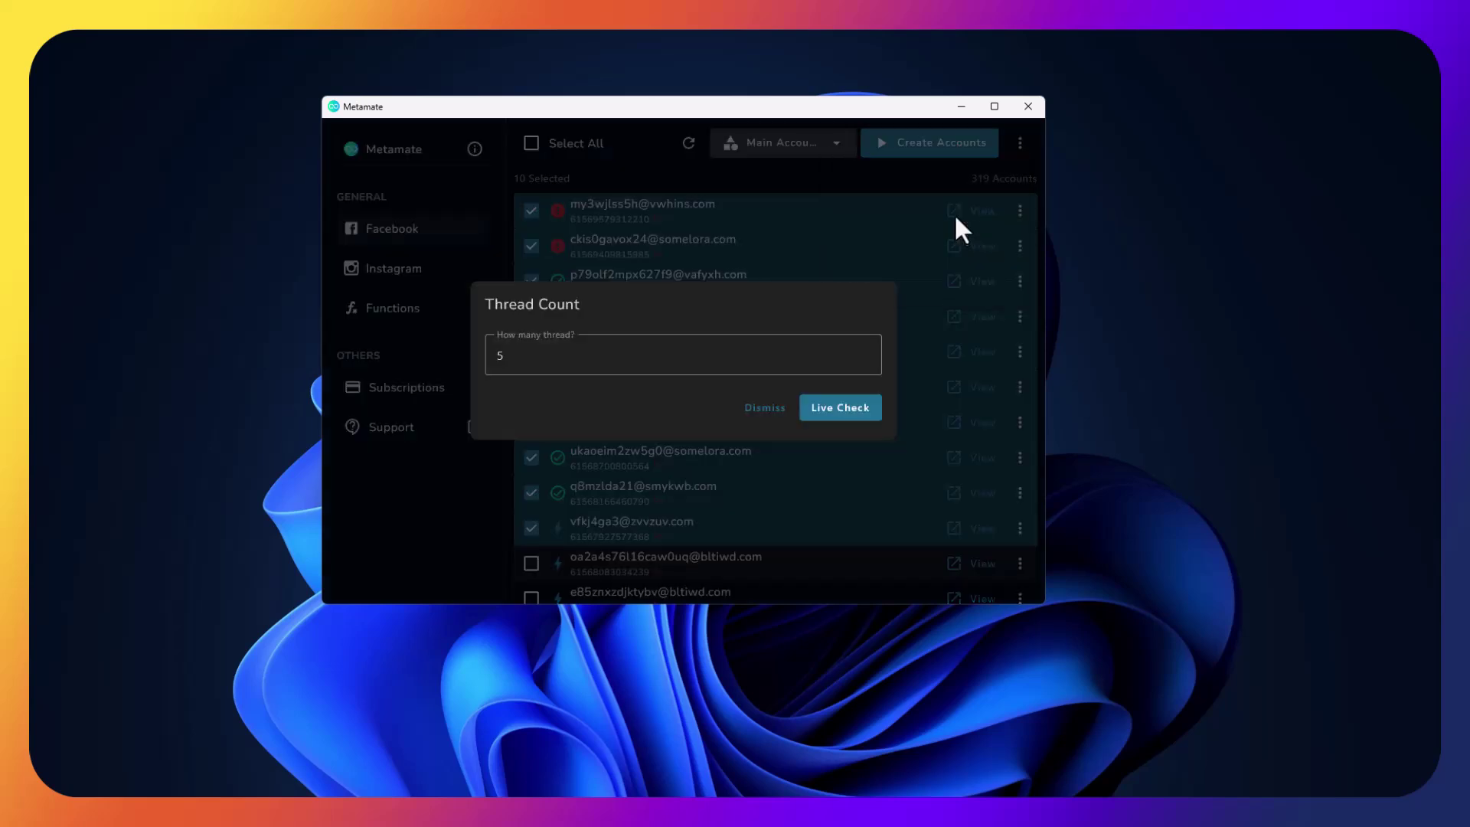
{"action": "left_click_drag", "start_coordinate": [580, 355], "coordinate": [425, 333]}
{"action": "left_click", "coordinate": [554, 355]}
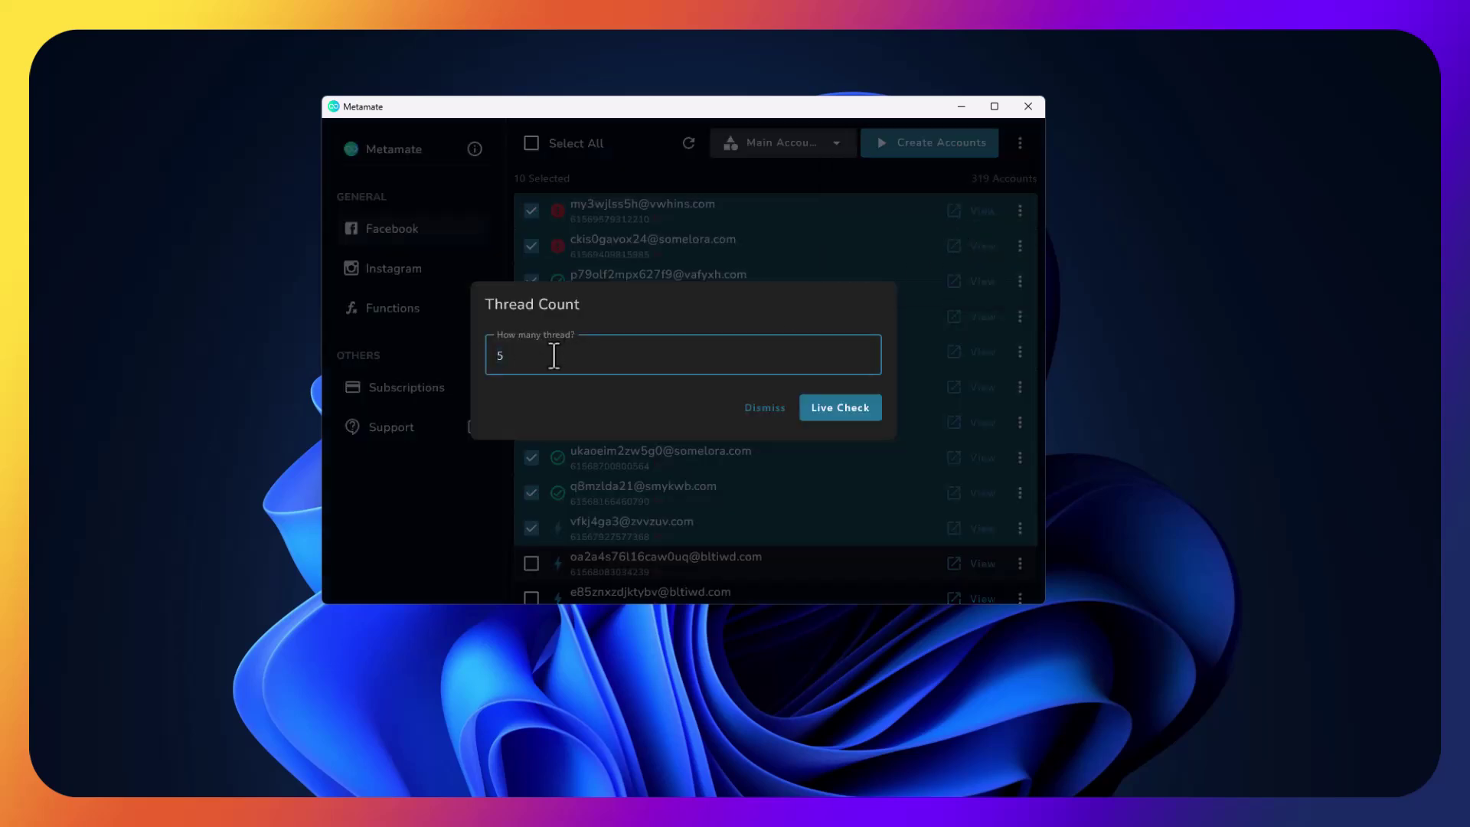
{"action": "left_click", "coordinate": [838, 407]}
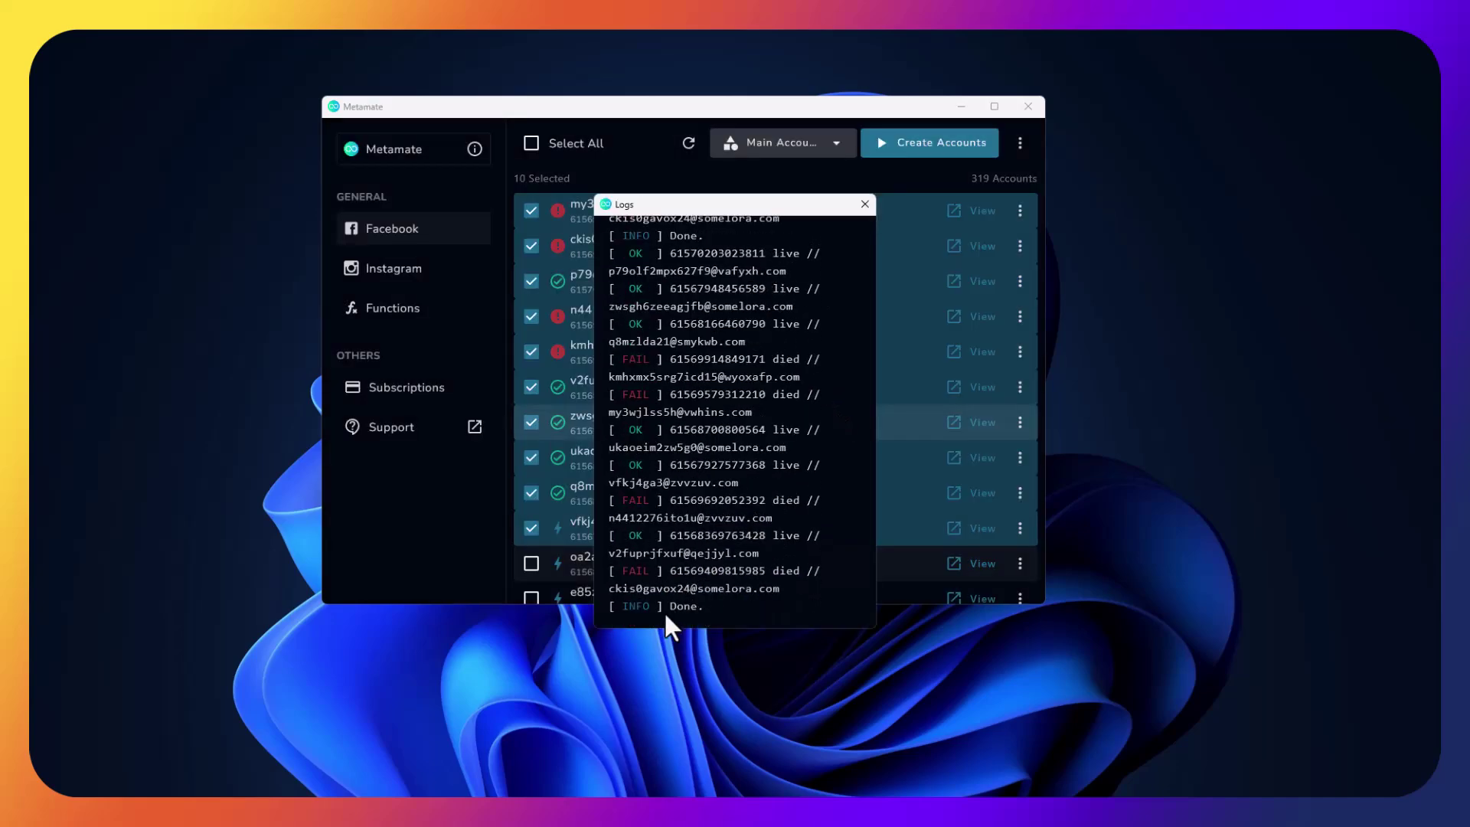
{"action": "left_click", "coordinate": [865, 204]}
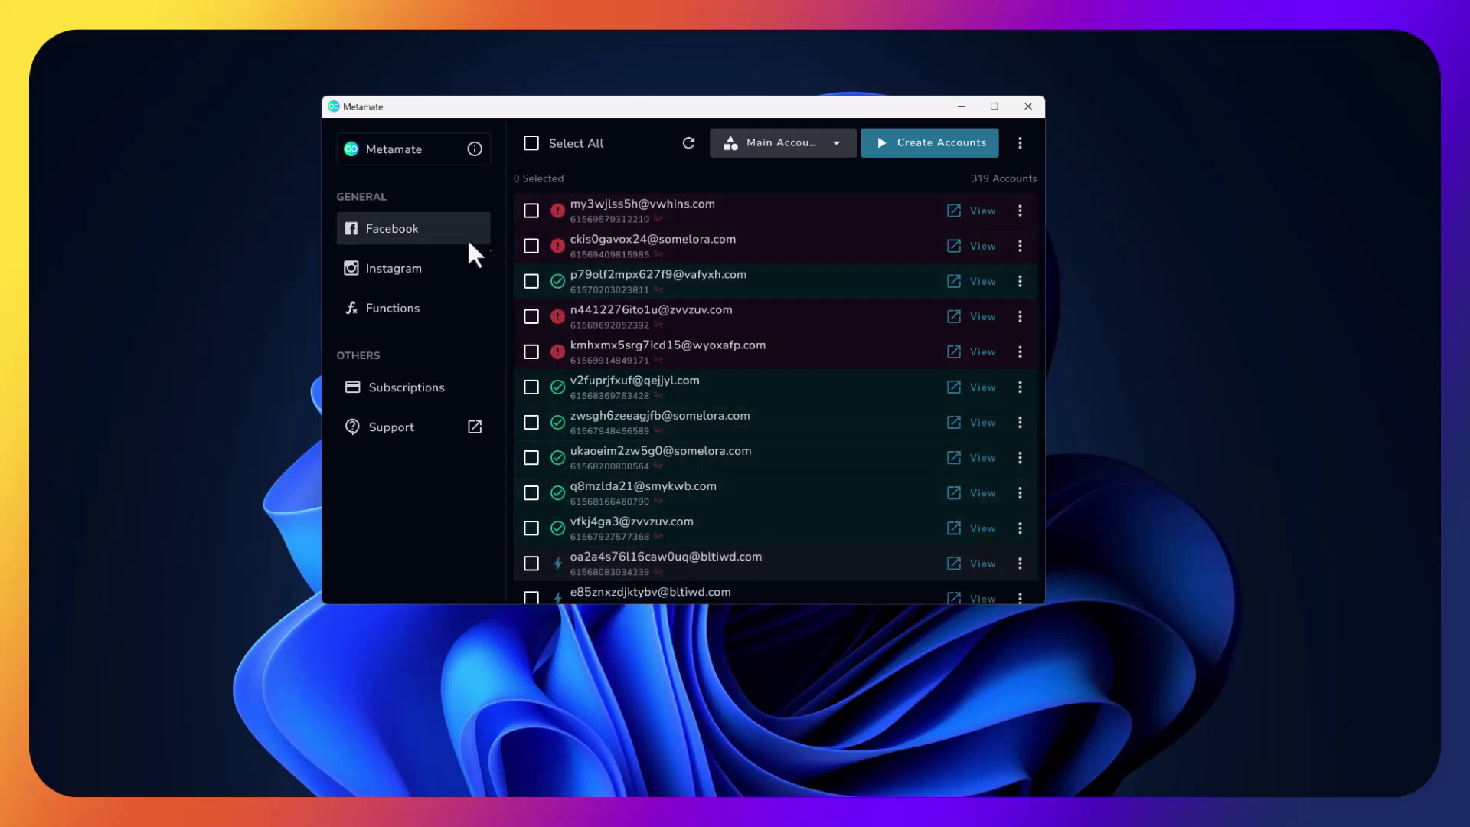
Create a new account category named Test
{"action": "left_click", "coordinate": [813, 140]}
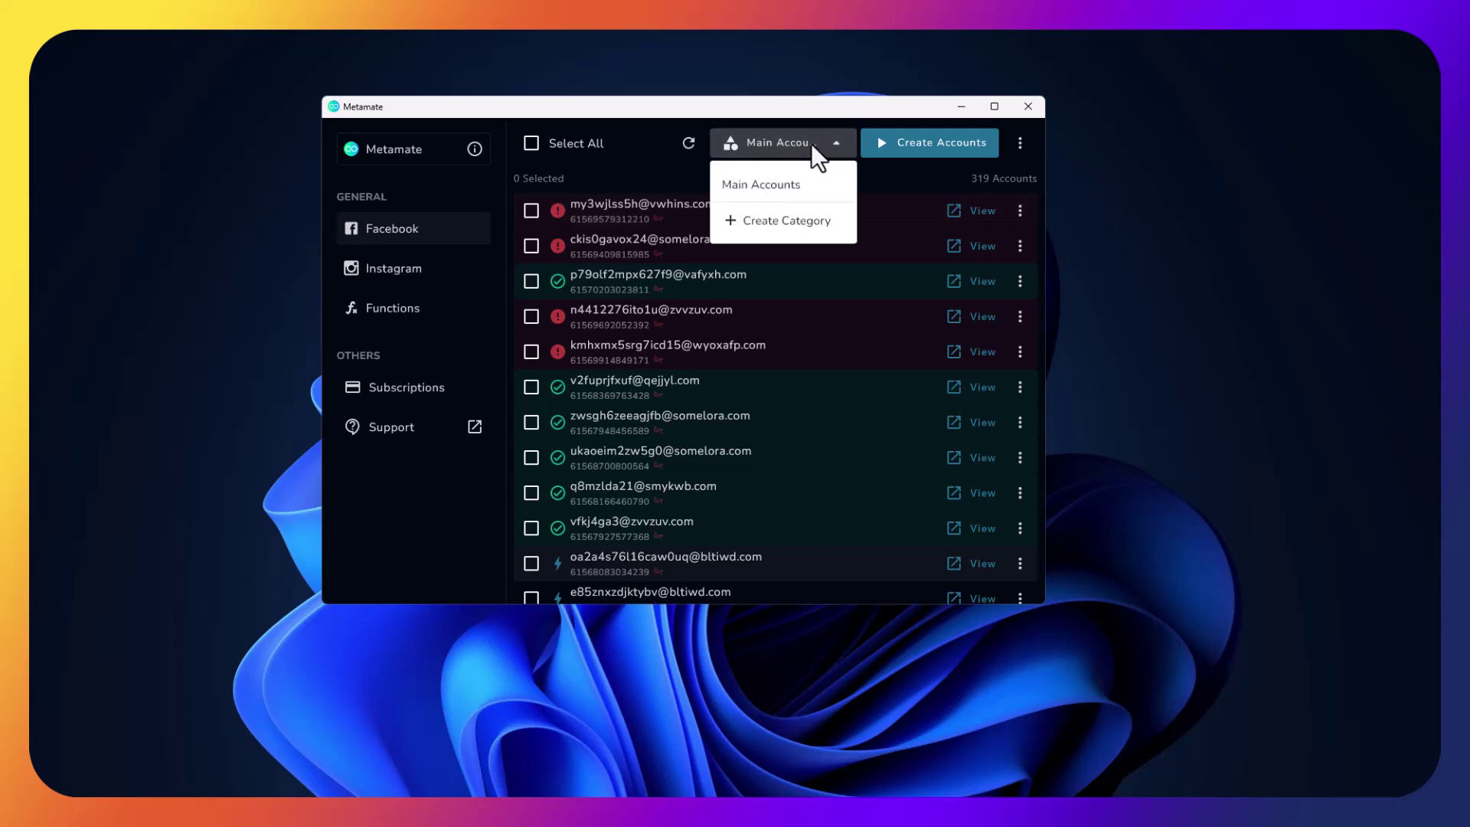
{"action": "left_click", "coordinate": [738, 187]}
{"action": "left_click", "coordinate": [828, 152]}
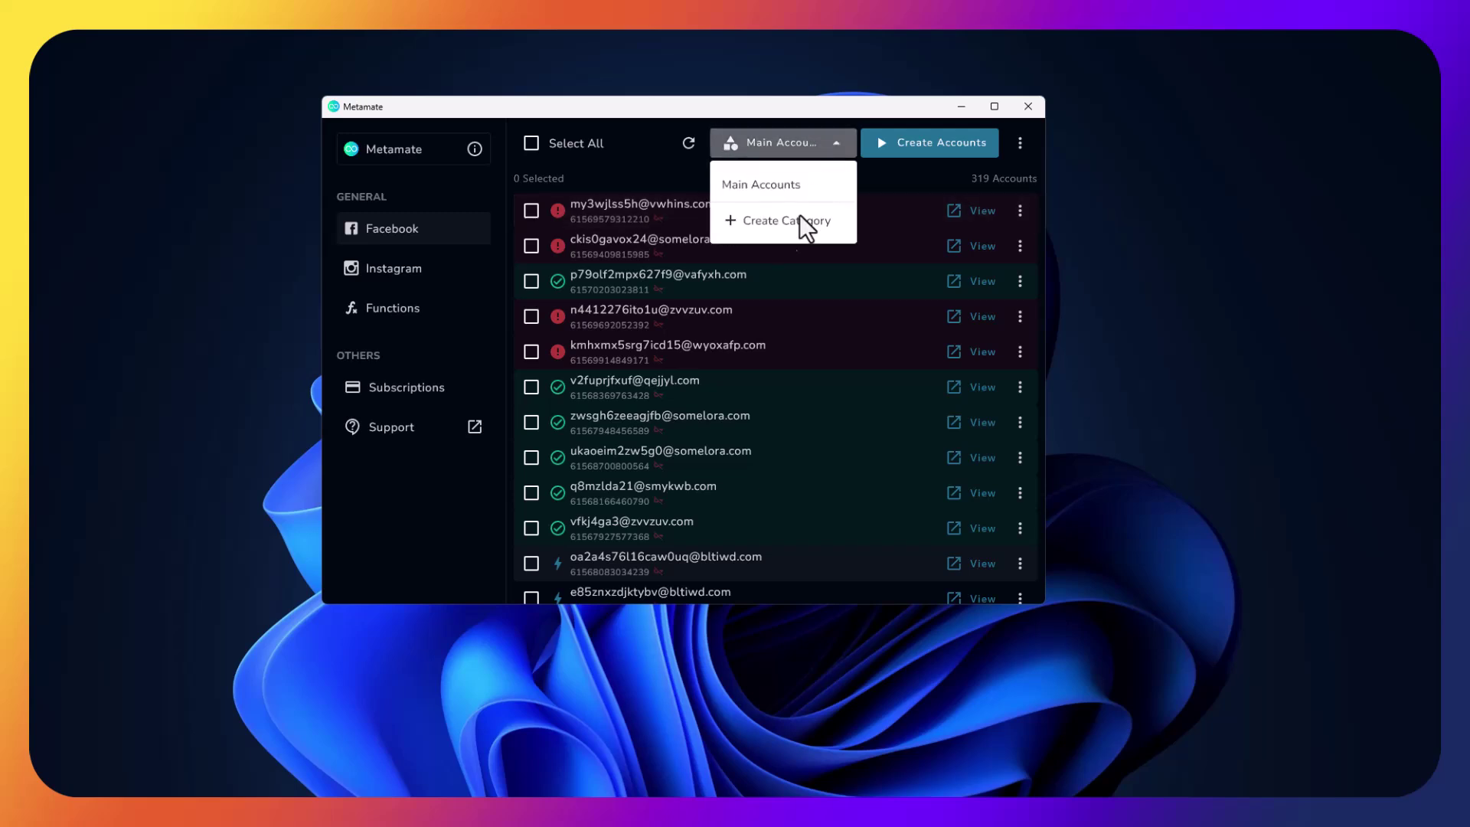
{"action": "left_click", "coordinate": [791, 222]}
{"action": "left_click", "coordinate": [704, 353]}
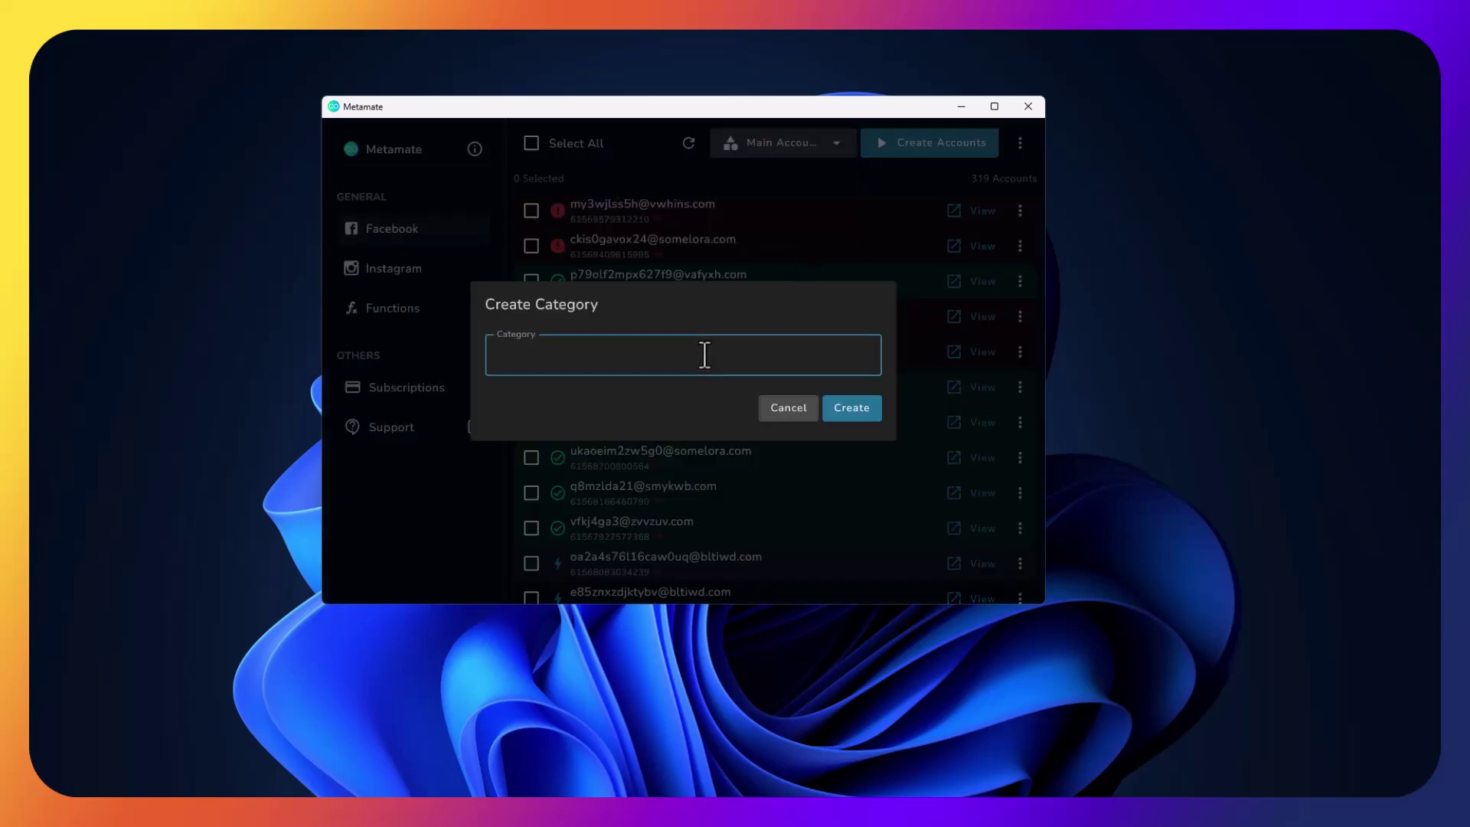
{"action": "type", "text": "Test"}
{"action": "left_click", "coordinate": [863, 407]}
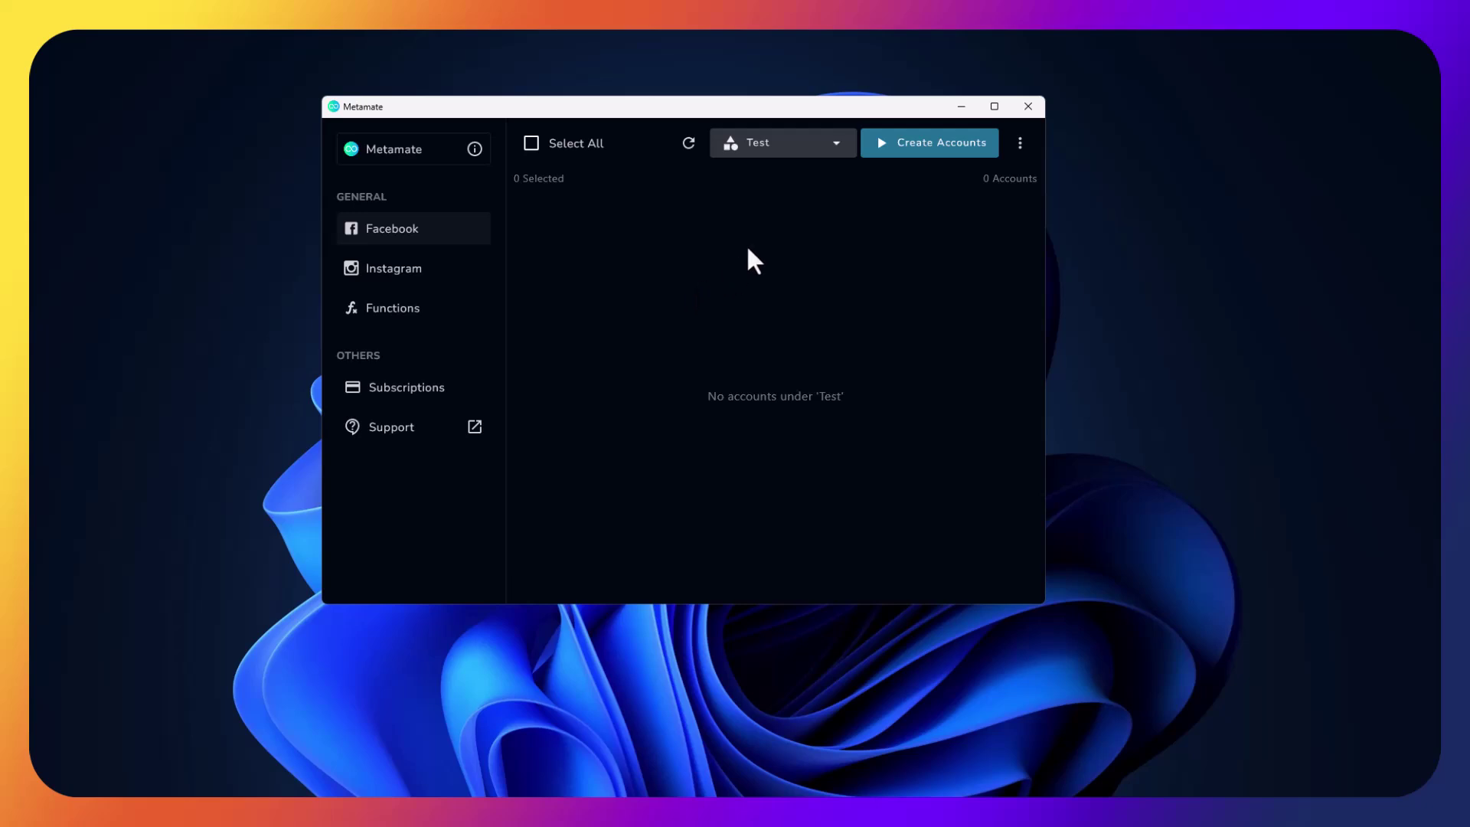
Switch to the Test category and delete it, confirming with Continue
{"action": "left_click", "coordinate": [813, 151]}
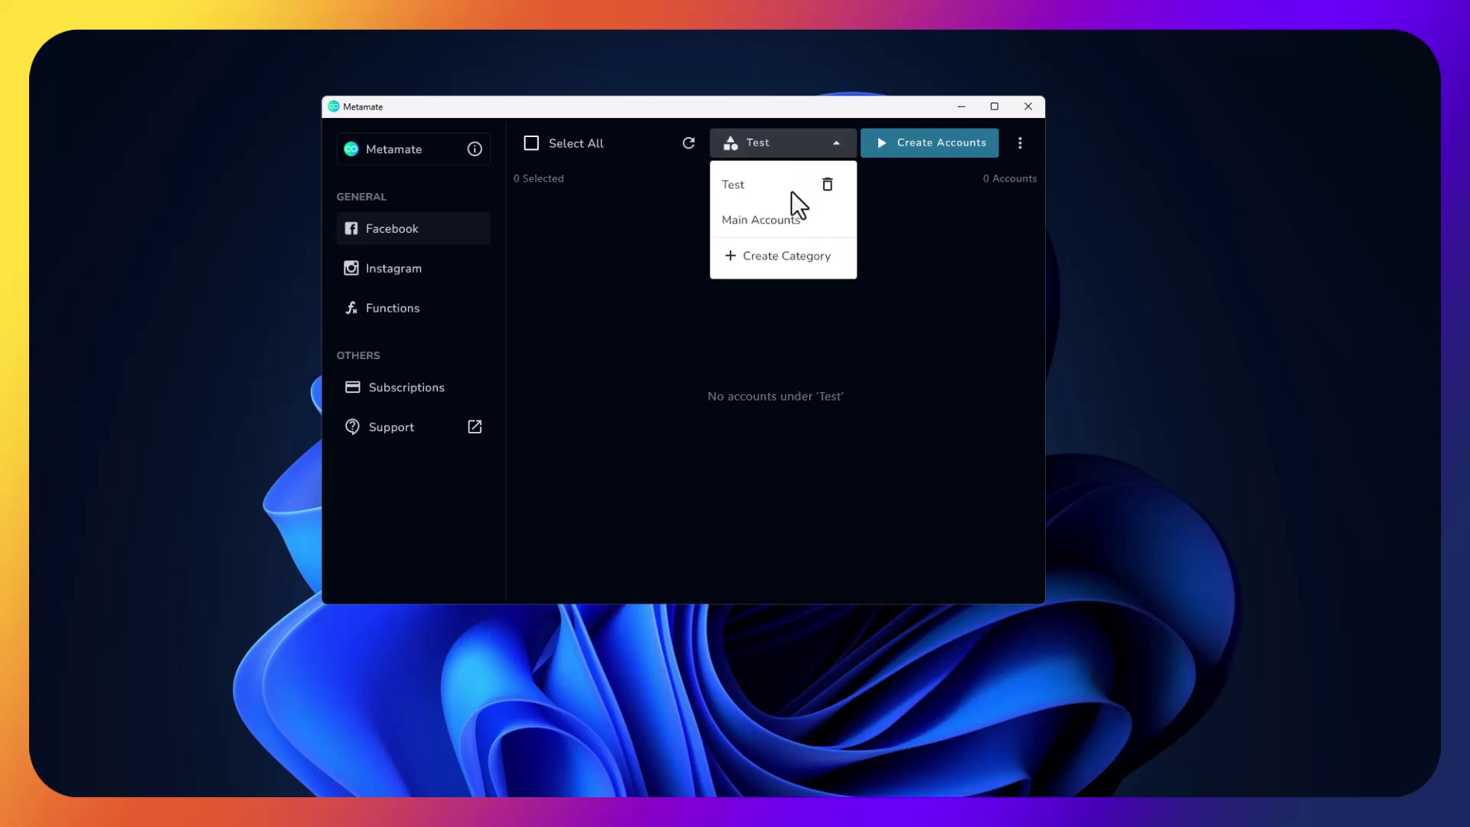
{"action": "left_click", "coordinate": [781, 218]}
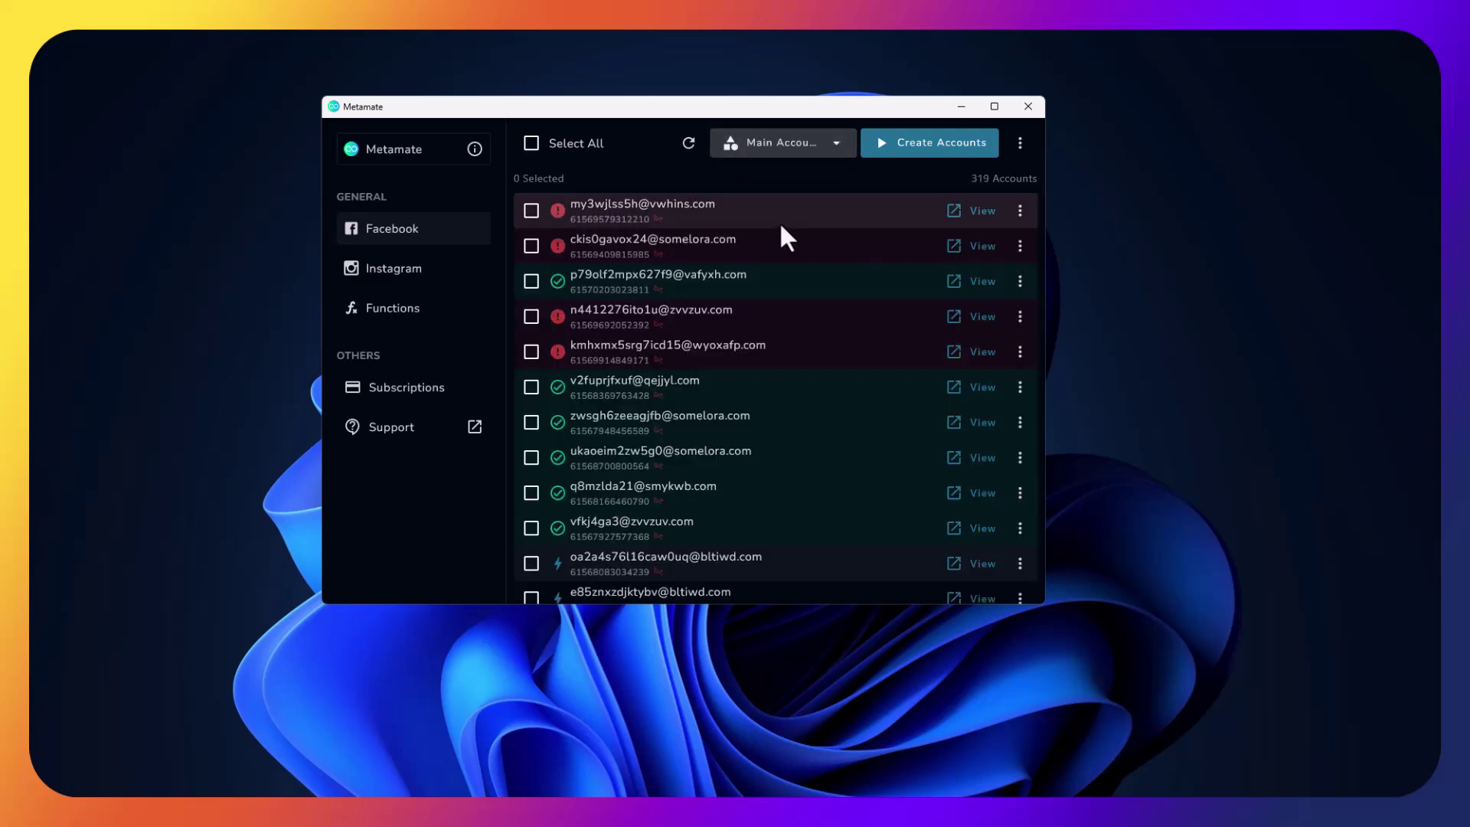
{"action": "left_click", "coordinate": [766, 147]}
{"action": "left_click", "coordinate": [755, 190]}
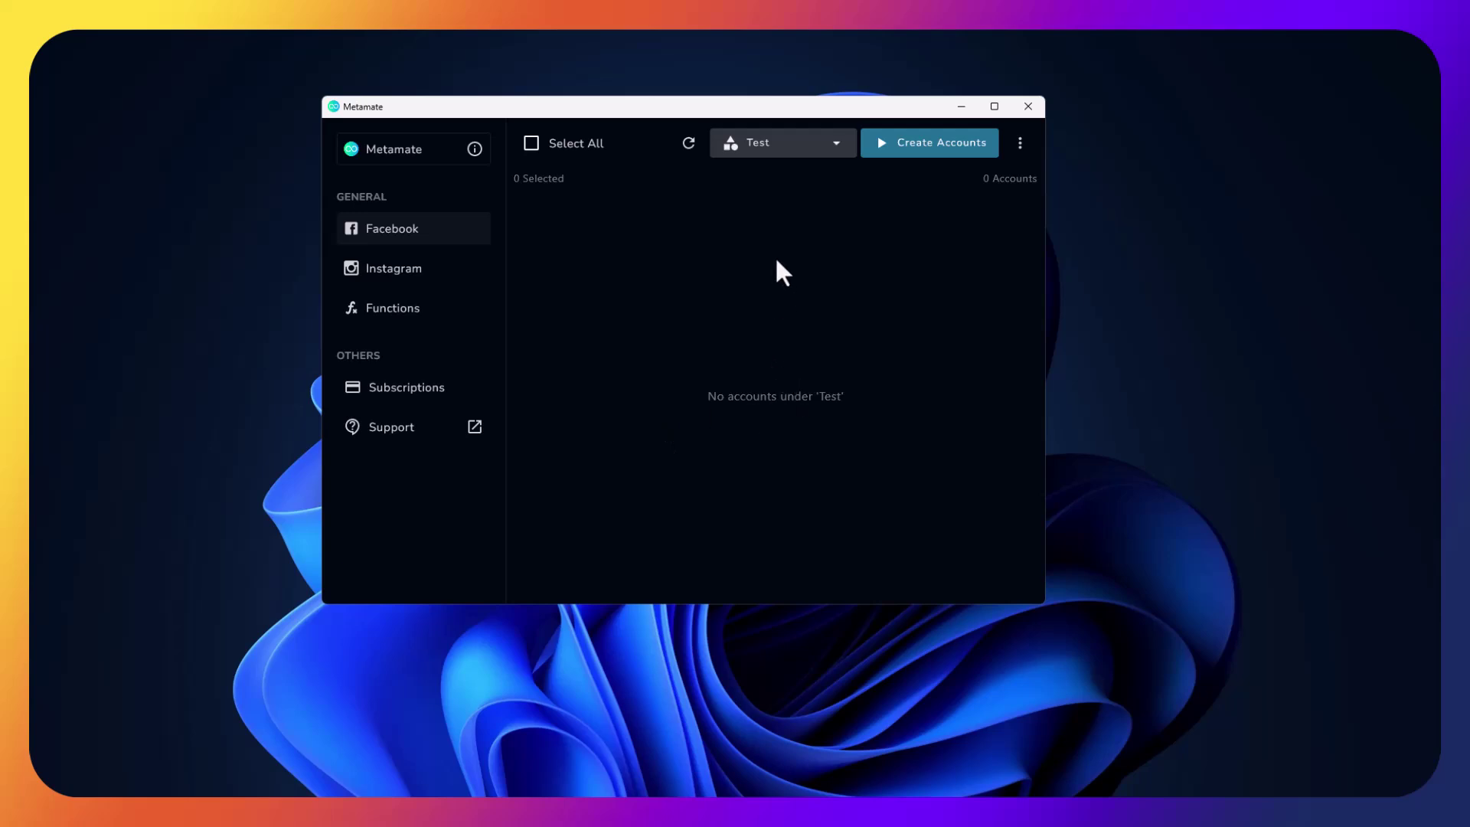
{"action": "left_click", "coordinate": [784, 150]}
{"action": "left_click", "coordinate": [827, 185]}
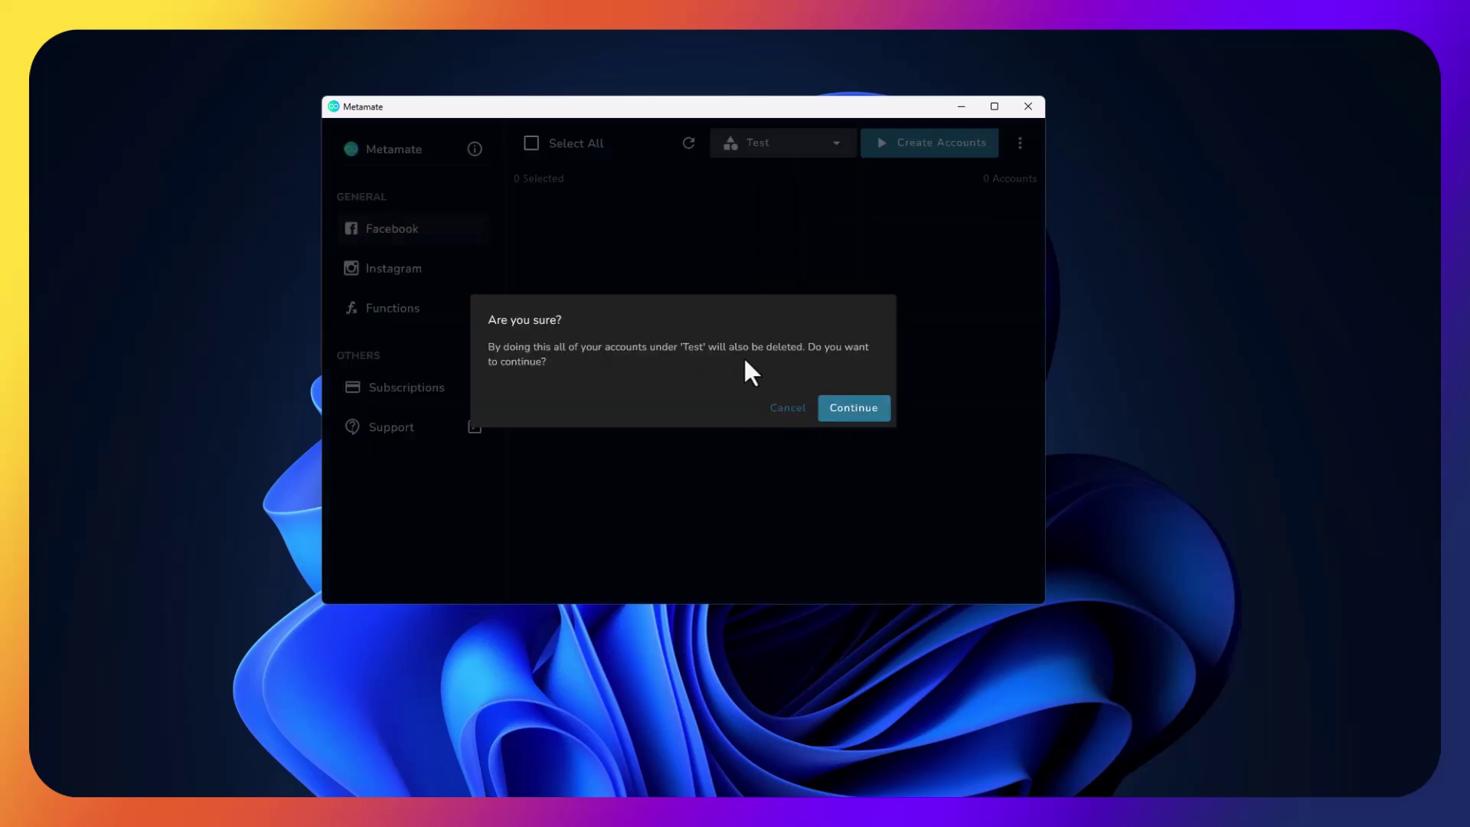
{"action": "left_click", "coordinate": [852, 408]}
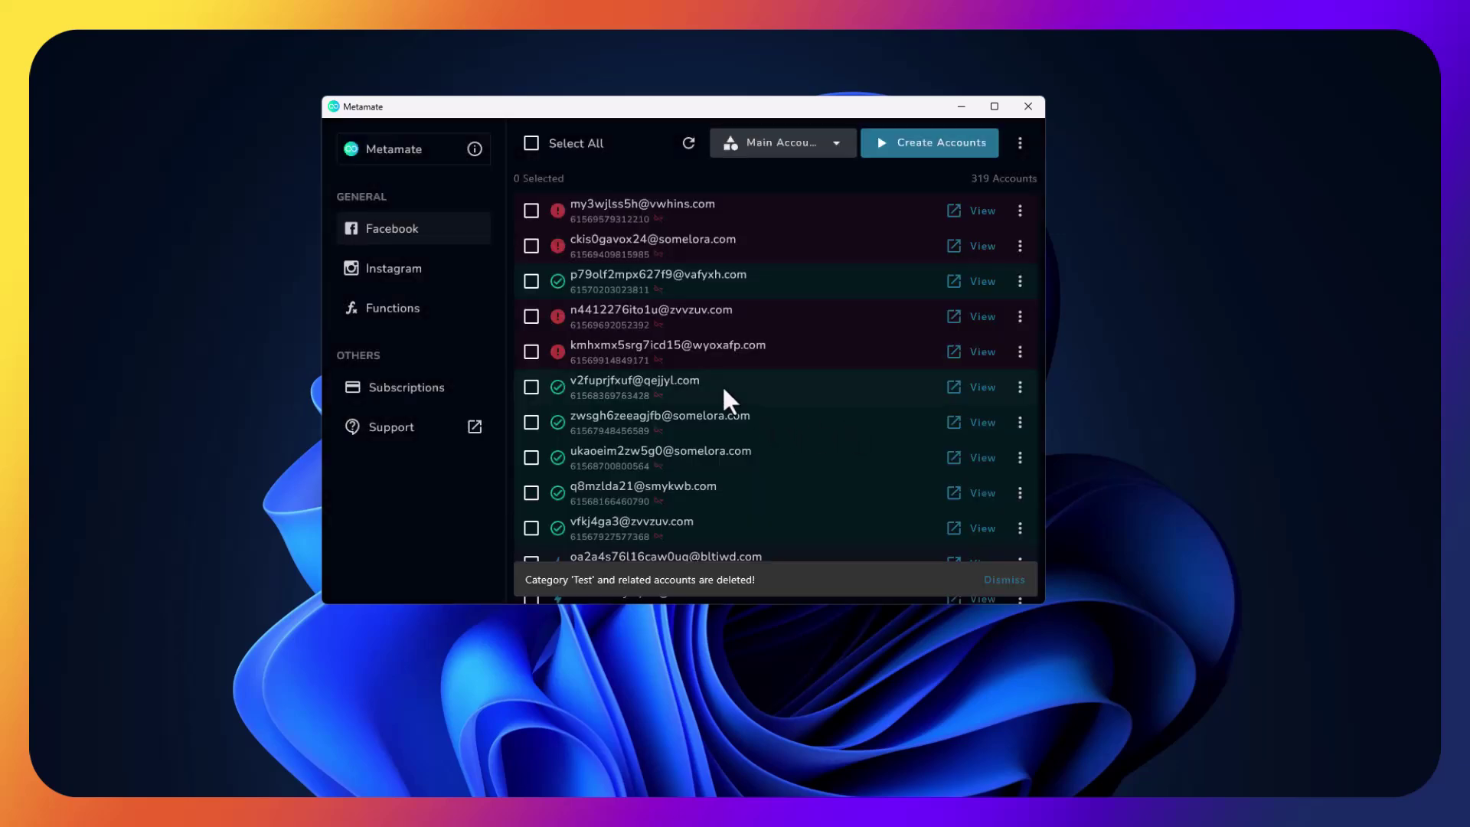
Select all 319 Facebook accounts
{"action": "left_click", "coordinate": [792, 219]}
{"action": "left_click", "coordinate": [759, 287]}
{"action": "left_click", "coordinate": [690, 247]}
{"action": "left_click", "coordinate": [574, 142]}
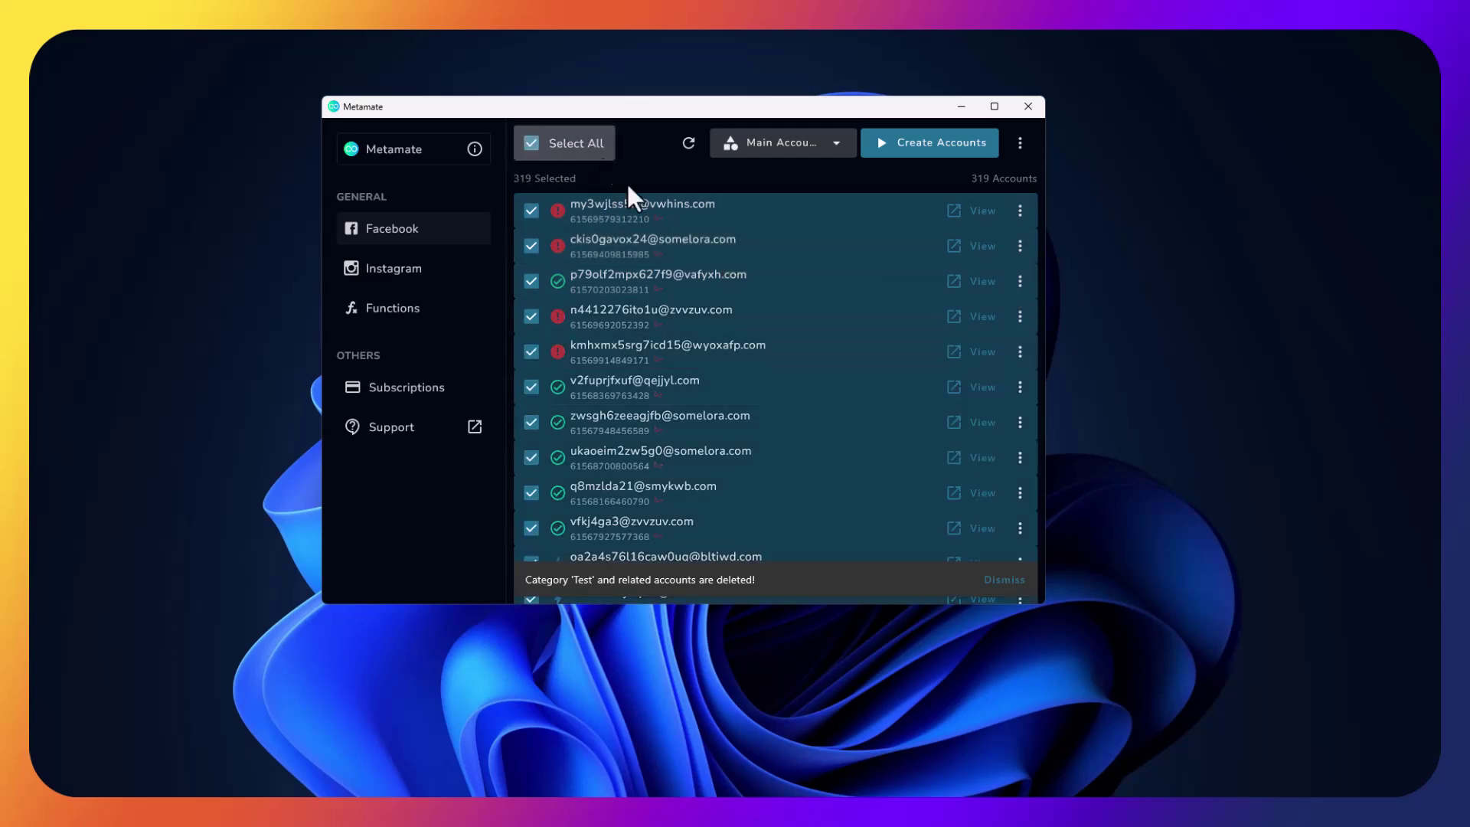
Export them as a pipe-separated text file, then show the Instagram accounts
{"action": "left_click", "coordinate": [1018, 142]}
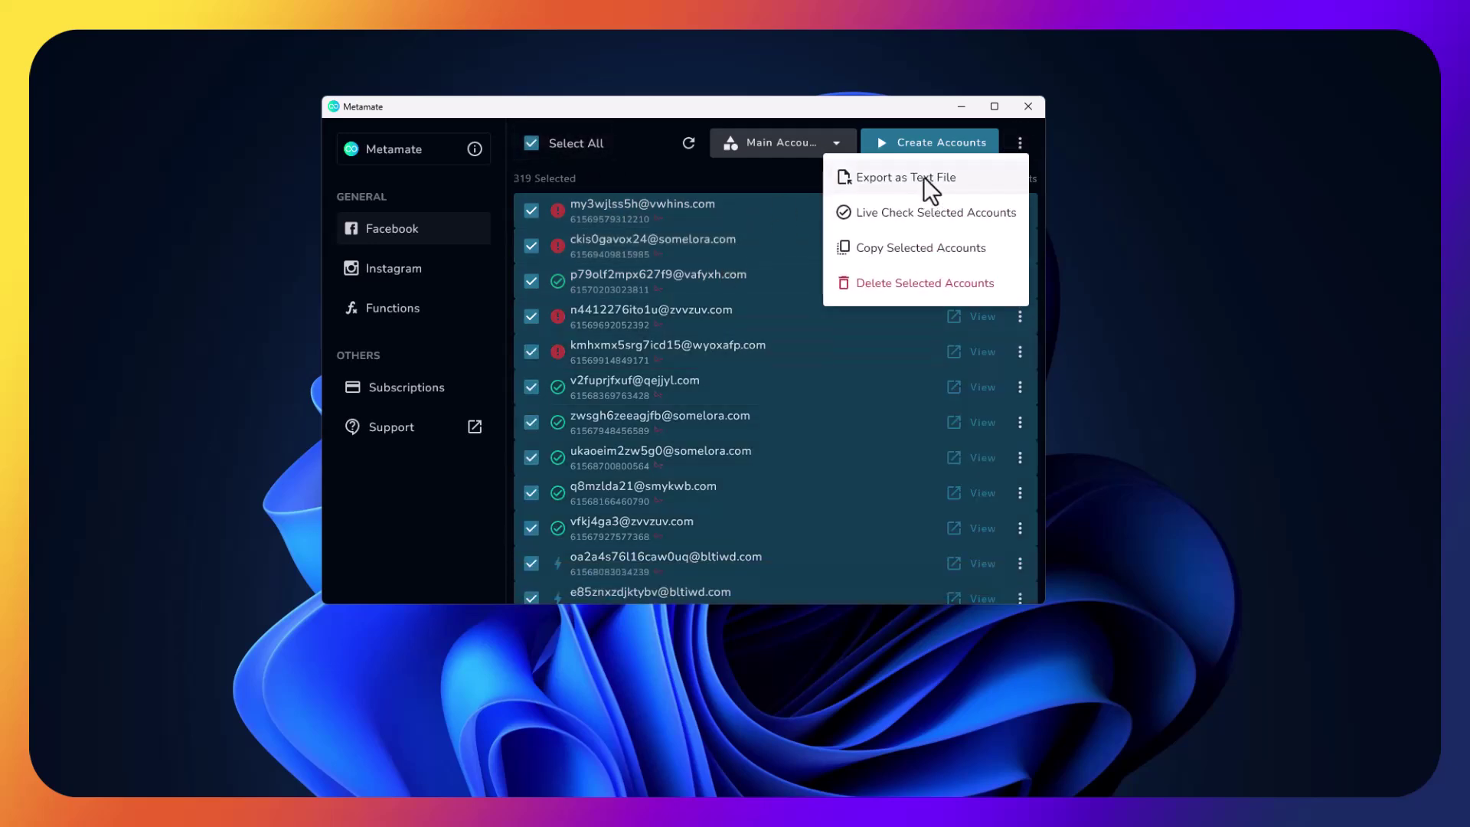
{"action": "left_click", "coordinate": [903, 182]}
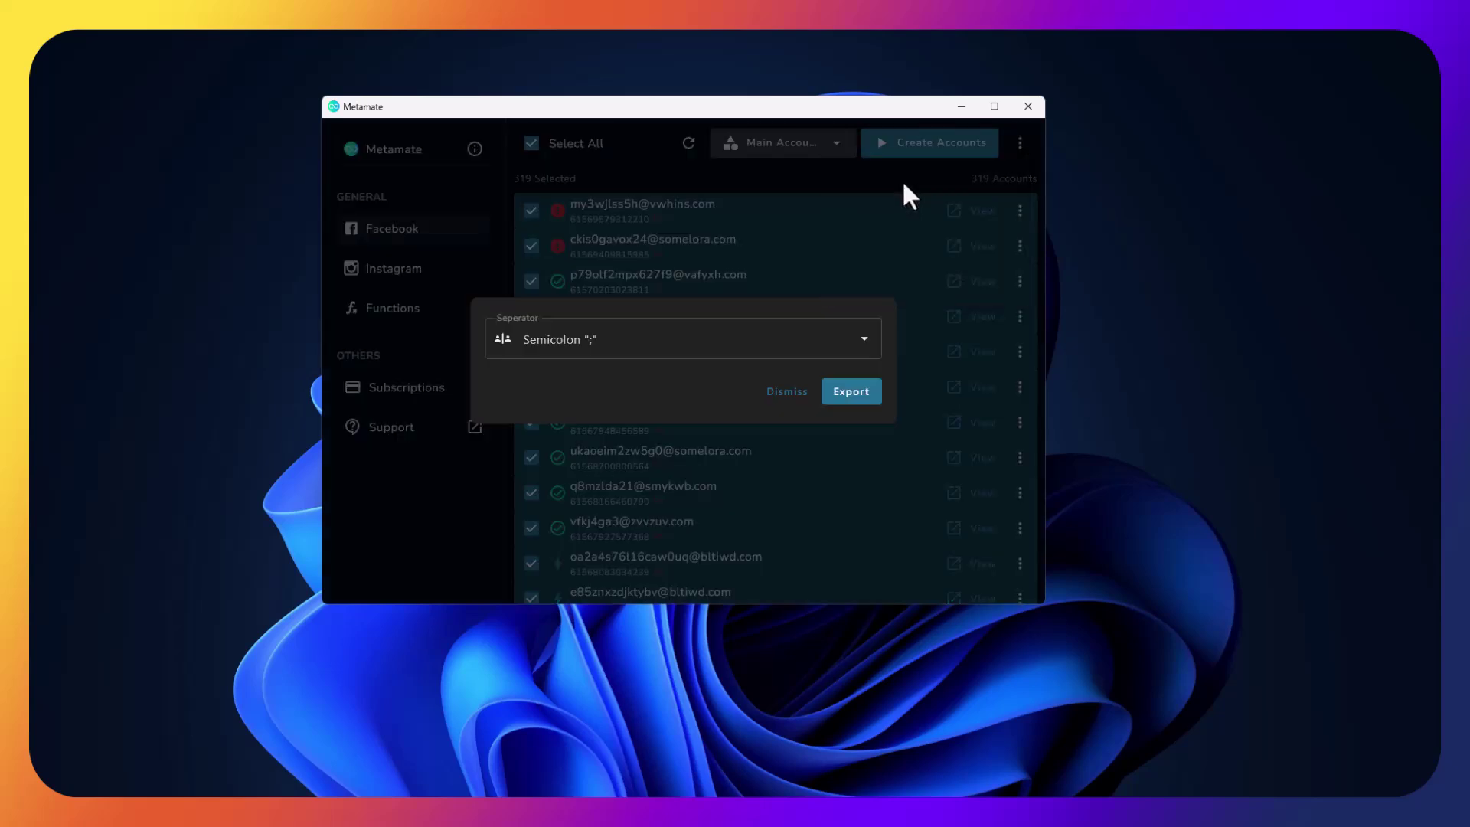
{"action": "left_click", "coordinate": [609, 343]}
{"action": "left_click", "coordinate": [552, 457]}
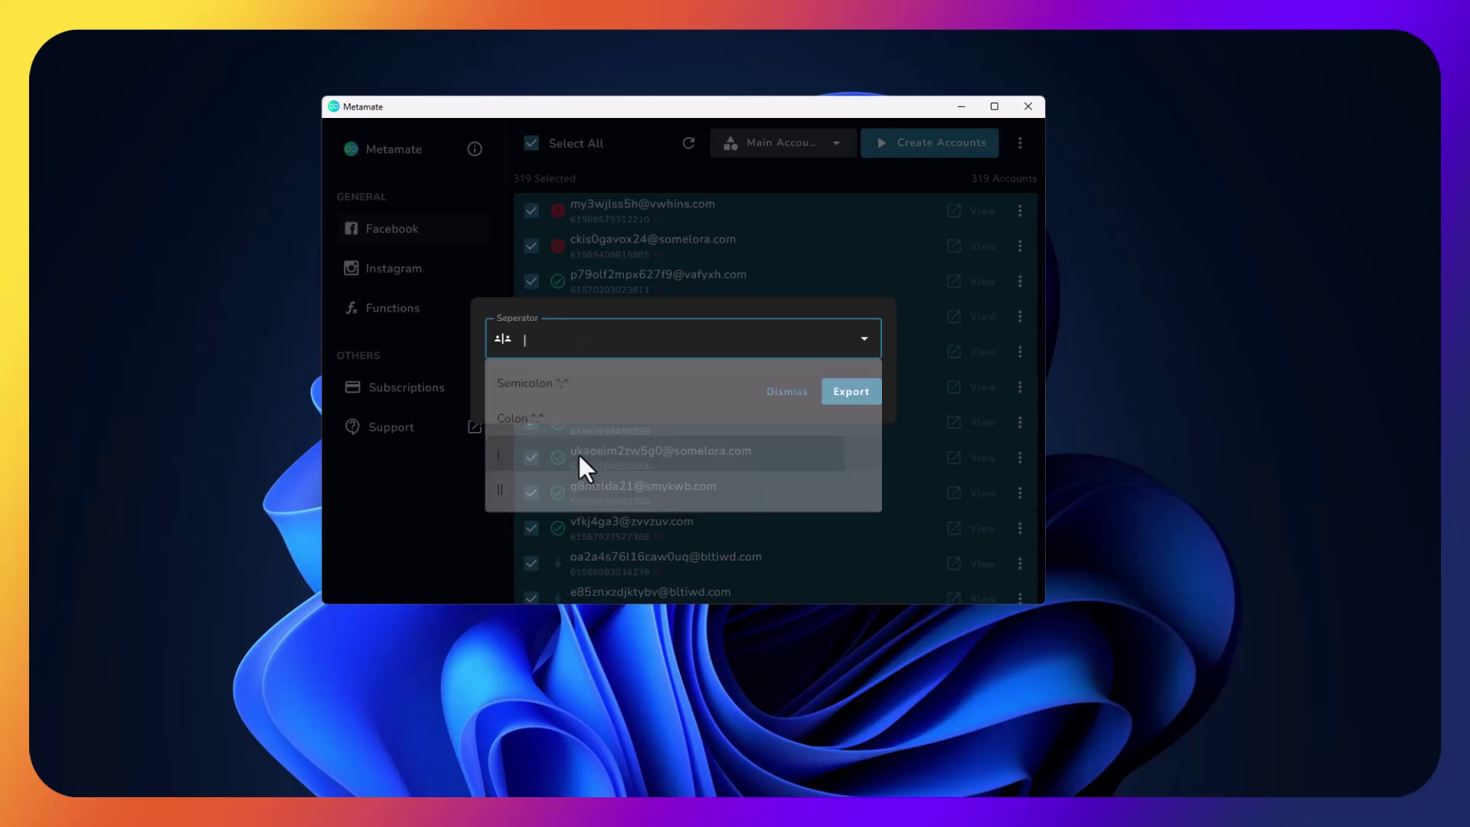
{"action": "left_click", "coordinate": [791, 394]}
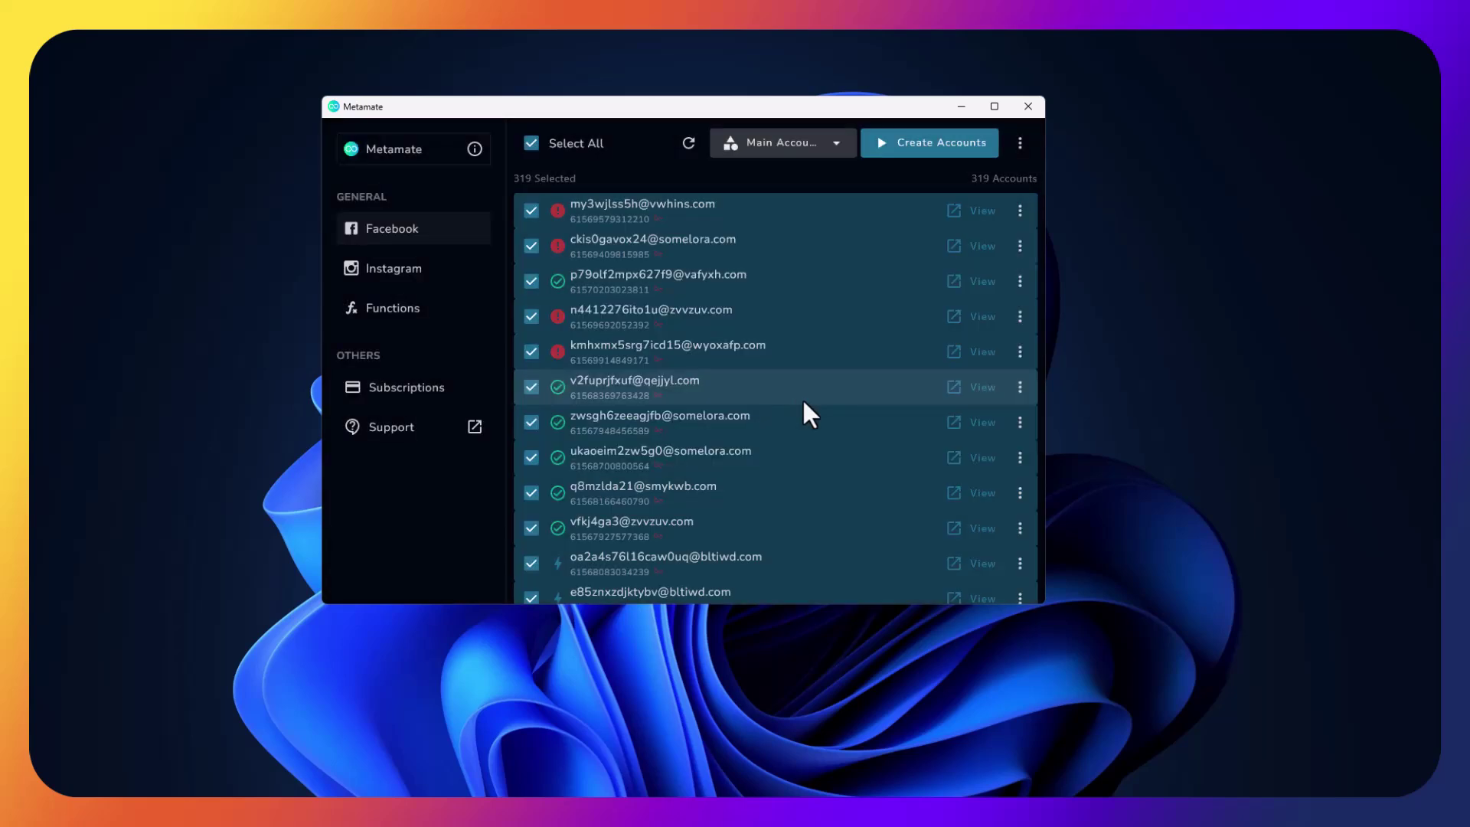
{"action": "left_click", "coordinate": [420, 276]}
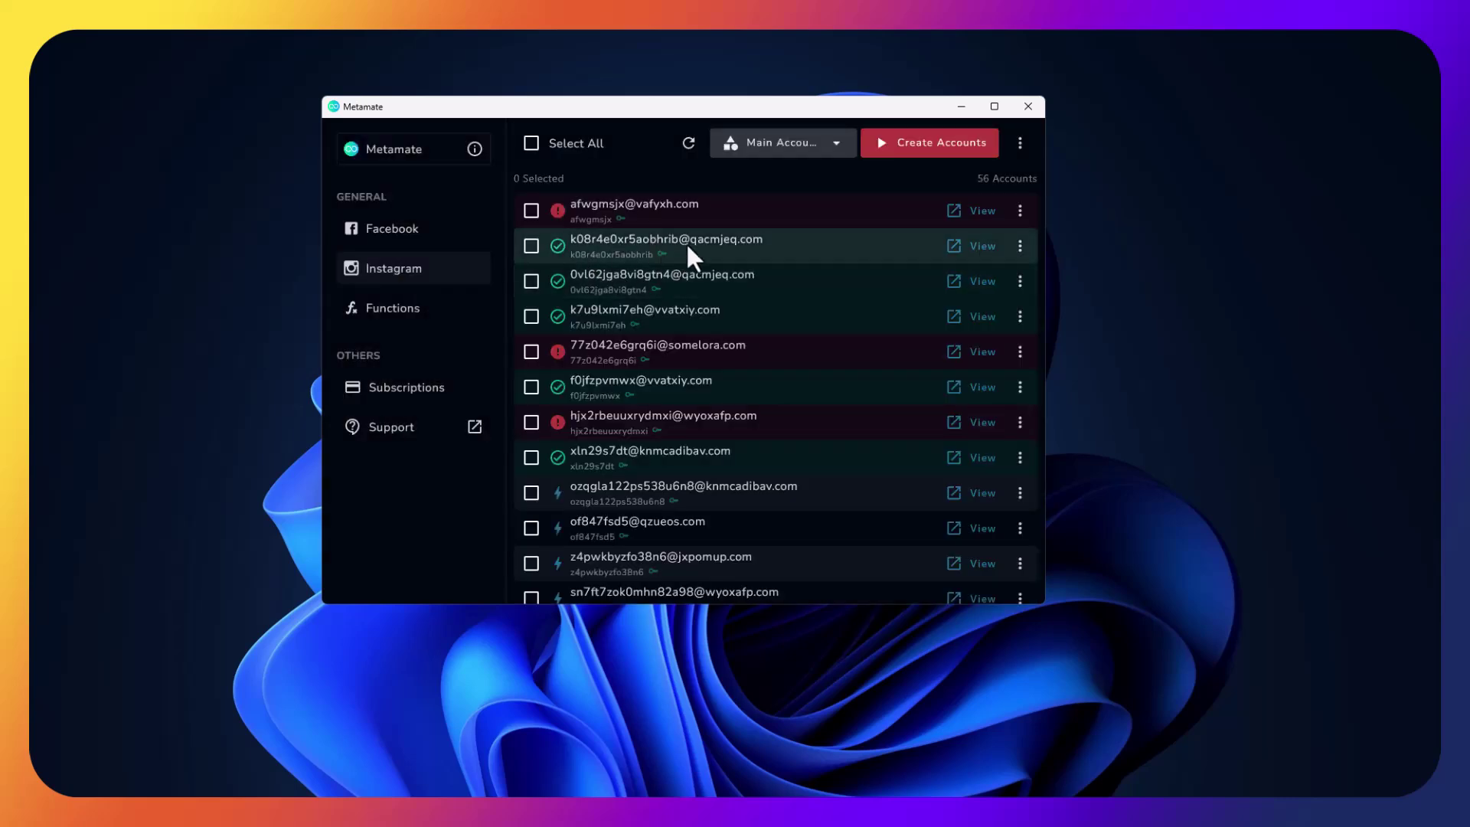
Open Create Instagram Accounts (LDPlayer, Bangladesh, 1 emulator, 20 accounts) and move the window up
{"action": "left_click", "coordinate": [379, 232]}
{"action": "left_click", "coordinate": [471, 269]}
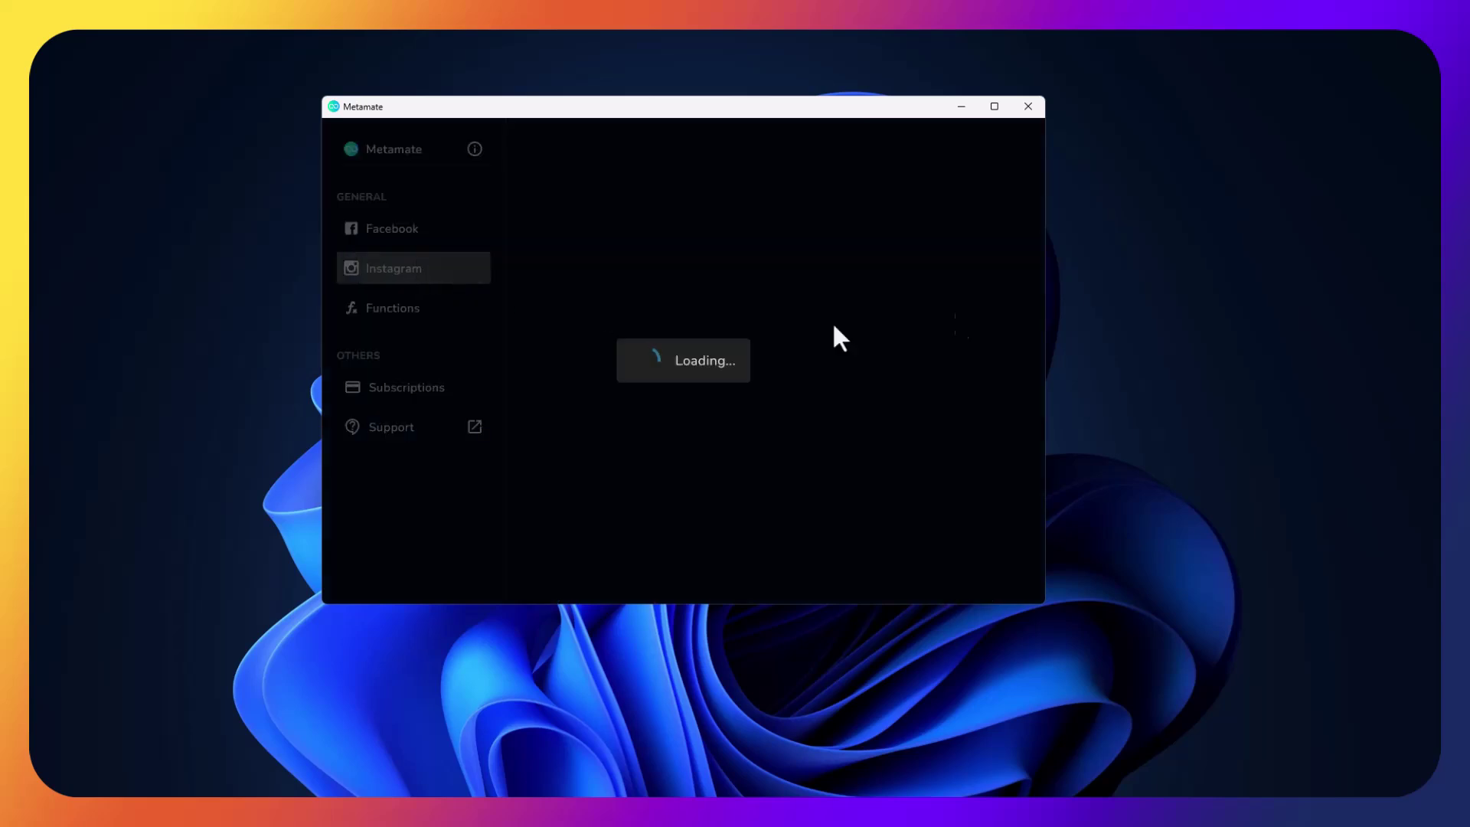
{"action": "left_click", "coordinate": [926, 146]}
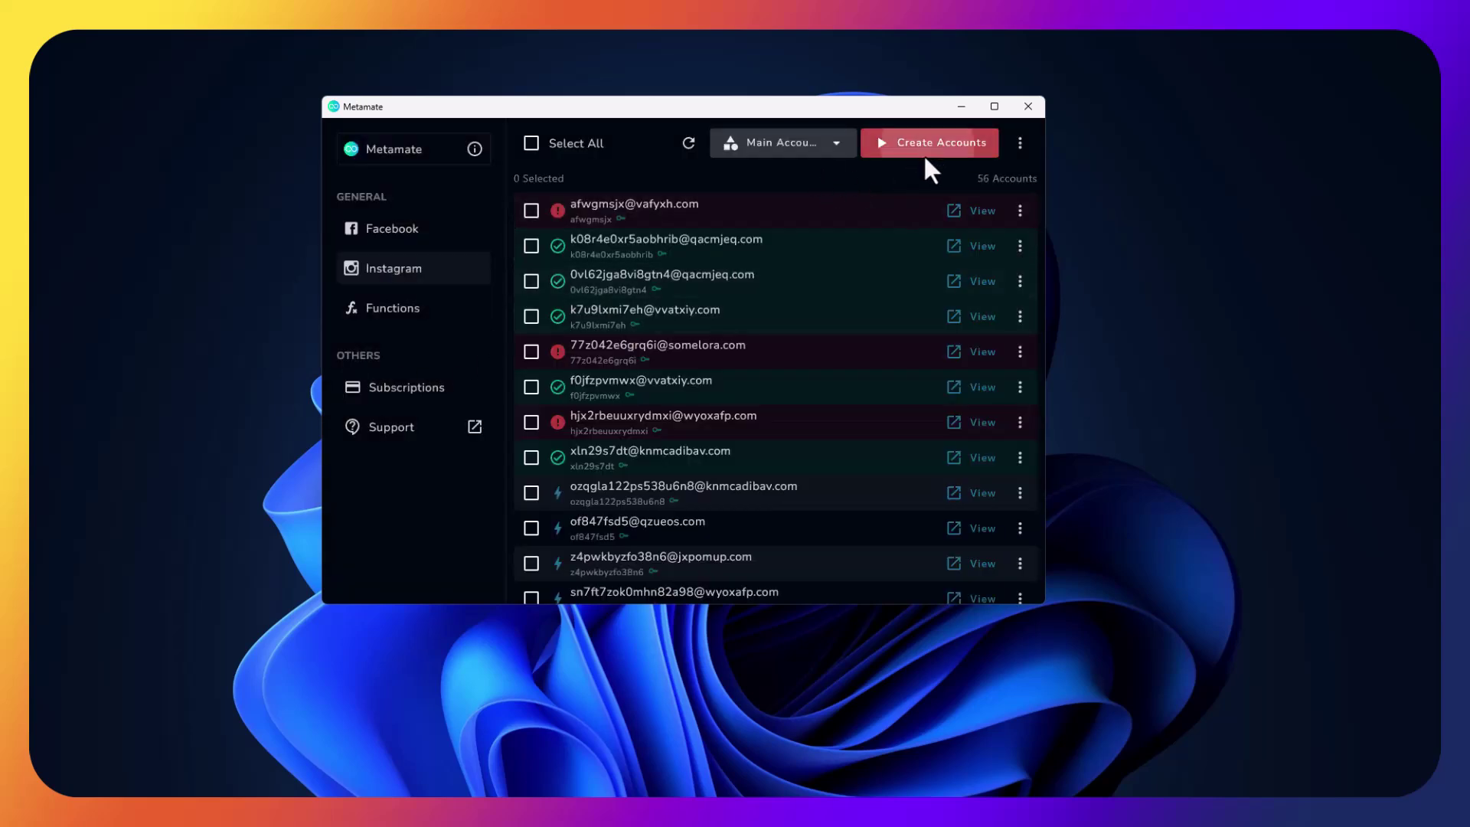
{"action": "mouse_move", "coordinate": [747, 240]}
{"action": "left_mouse_down"}
{"action": "mouse_move", "coordinate": [756, 156]}
{"action": "mouse_move", "coordinate": [711, 173]}
{"action": "left_mouse_up"}
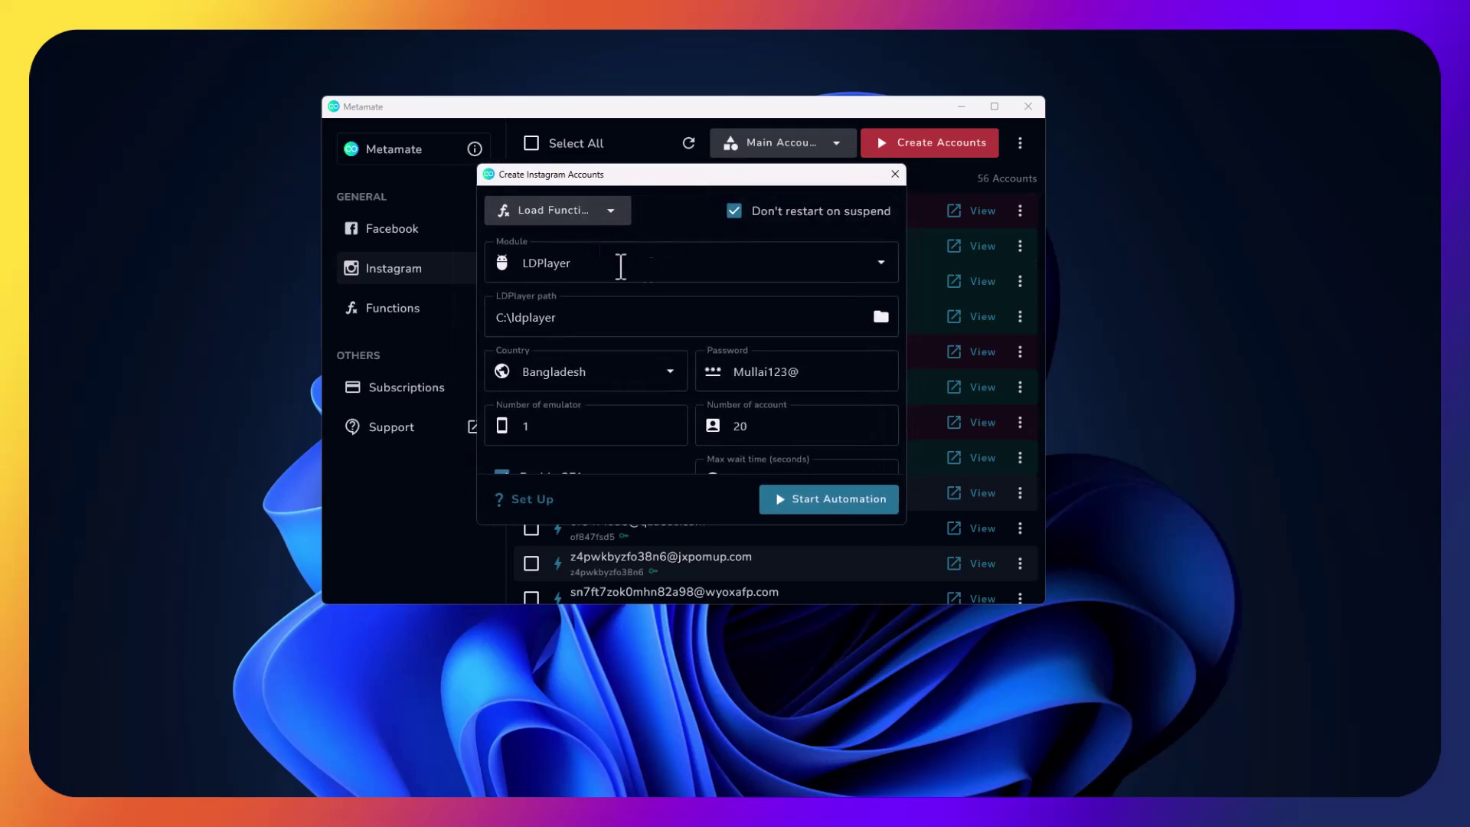
{"action": "scroll", "coordinate": [674, 345], "scroll_direction": "down", "scroll_amount": 3}
{"action": "scroll", "coordinate": [674, 345], "scroll_direction": "down", "scroll_amount": 3}
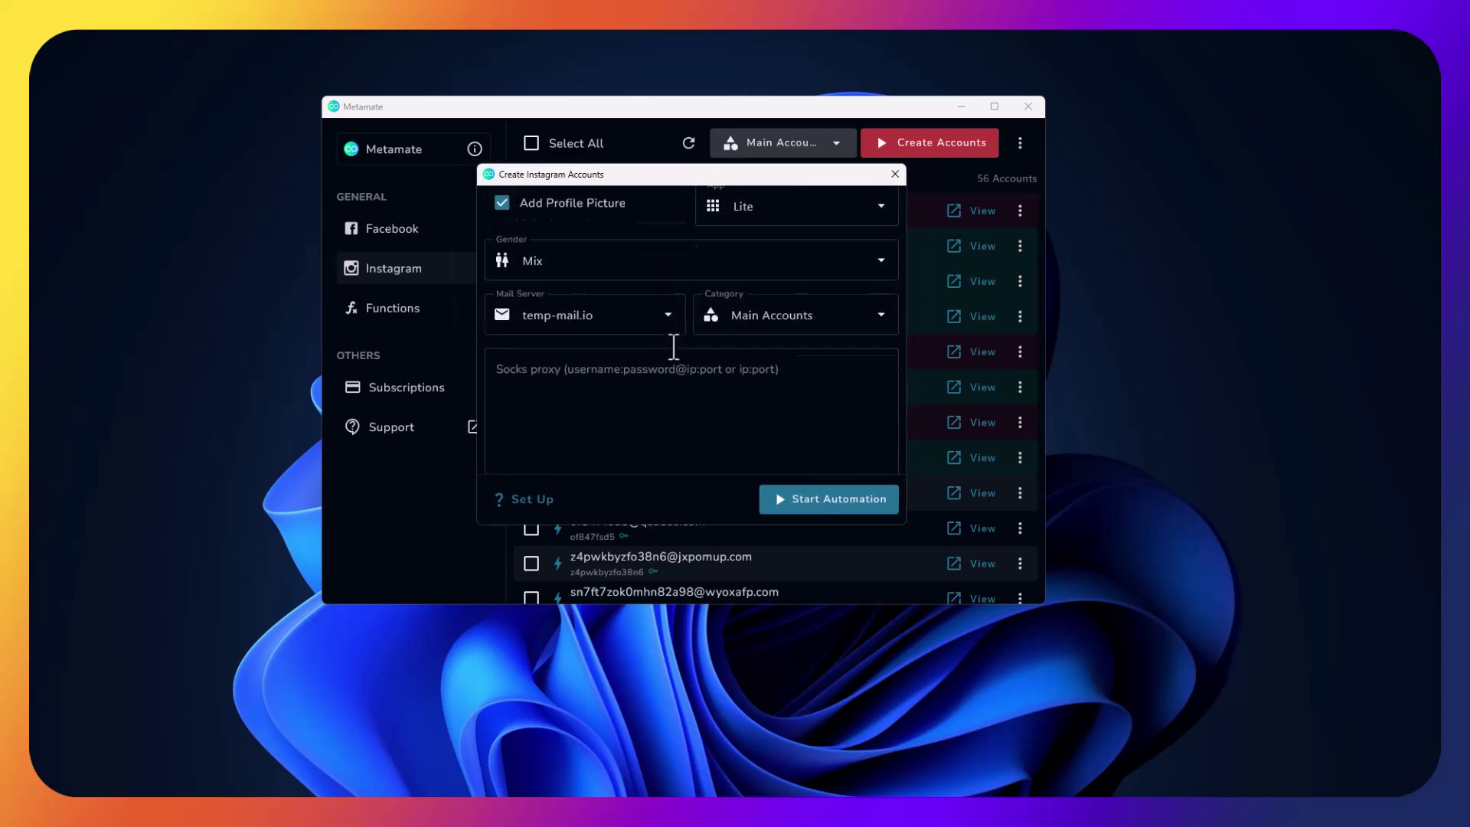
{"action": "scroll", "coordinate": [675, 342], "scroll_direction": "up", "scroll_amount": 8}
{"action": "scroll", "coordinate": [712, 280], "scroll_direction": "down", "scroll_amount": 5}
{"action": "scroll", "coordinate": [697, 281], "scroll_direction": "up", "scroll_amount": 2}
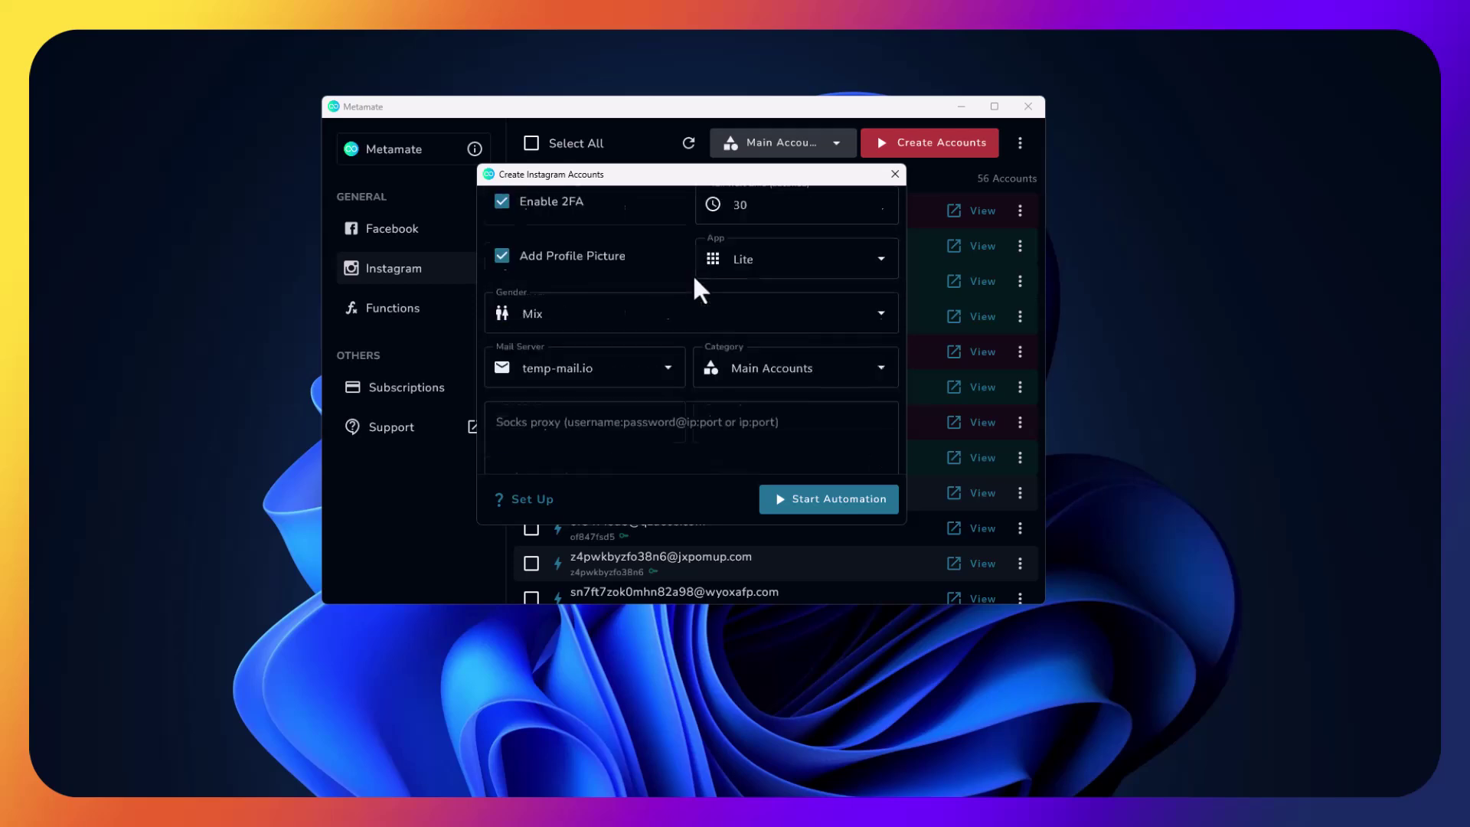
{"action": "scroll", "coordinate": [683, 278], "scroll_direction": "up", "scroll_amount": 3}
{"action": "left_click", "coordinate": [586, 207]}
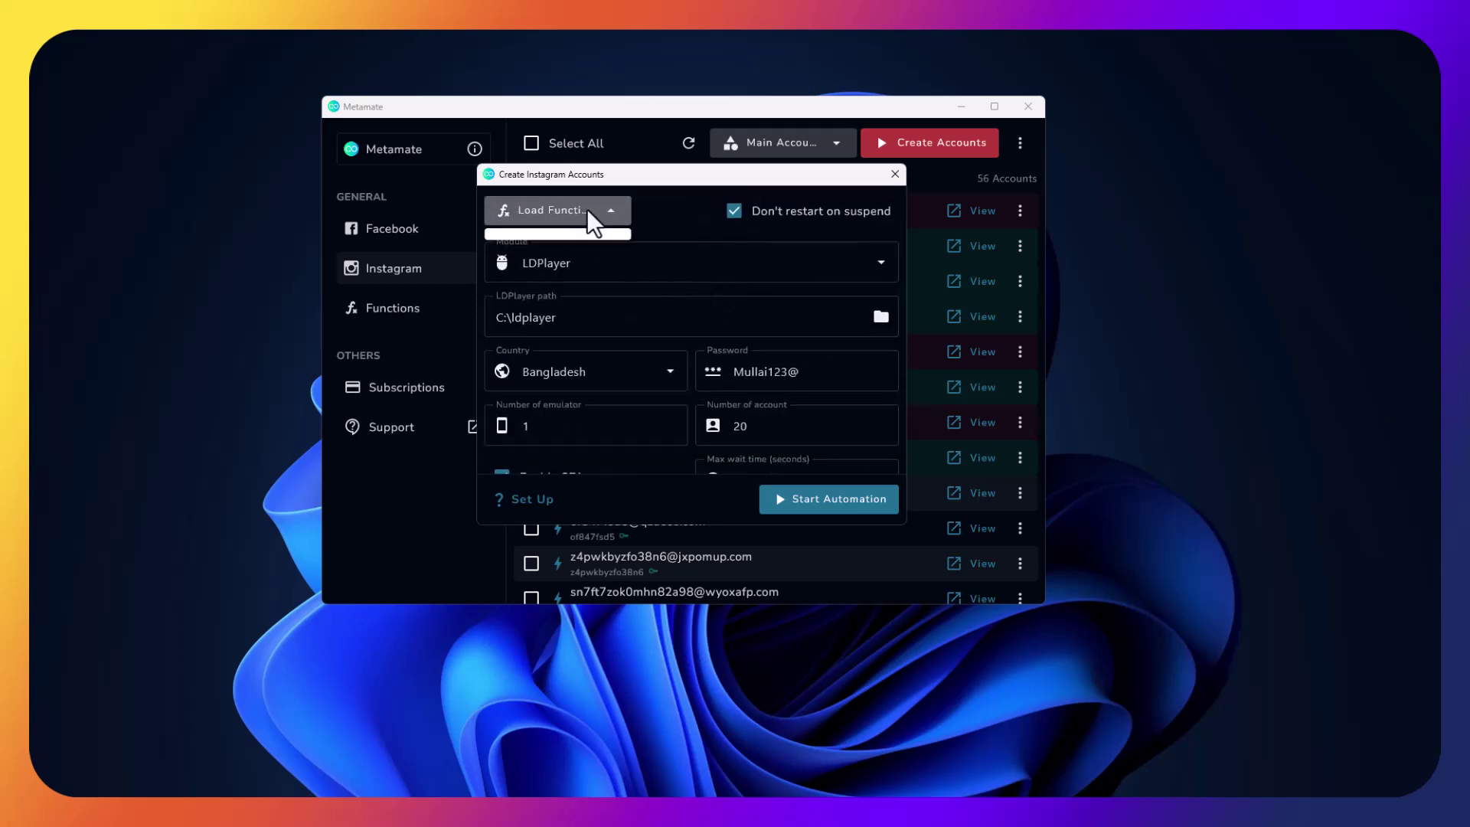
{"action": "left_click", "coordinate": [592, 217]}
{"action": "left_click", "coordinate": [699, 216]}
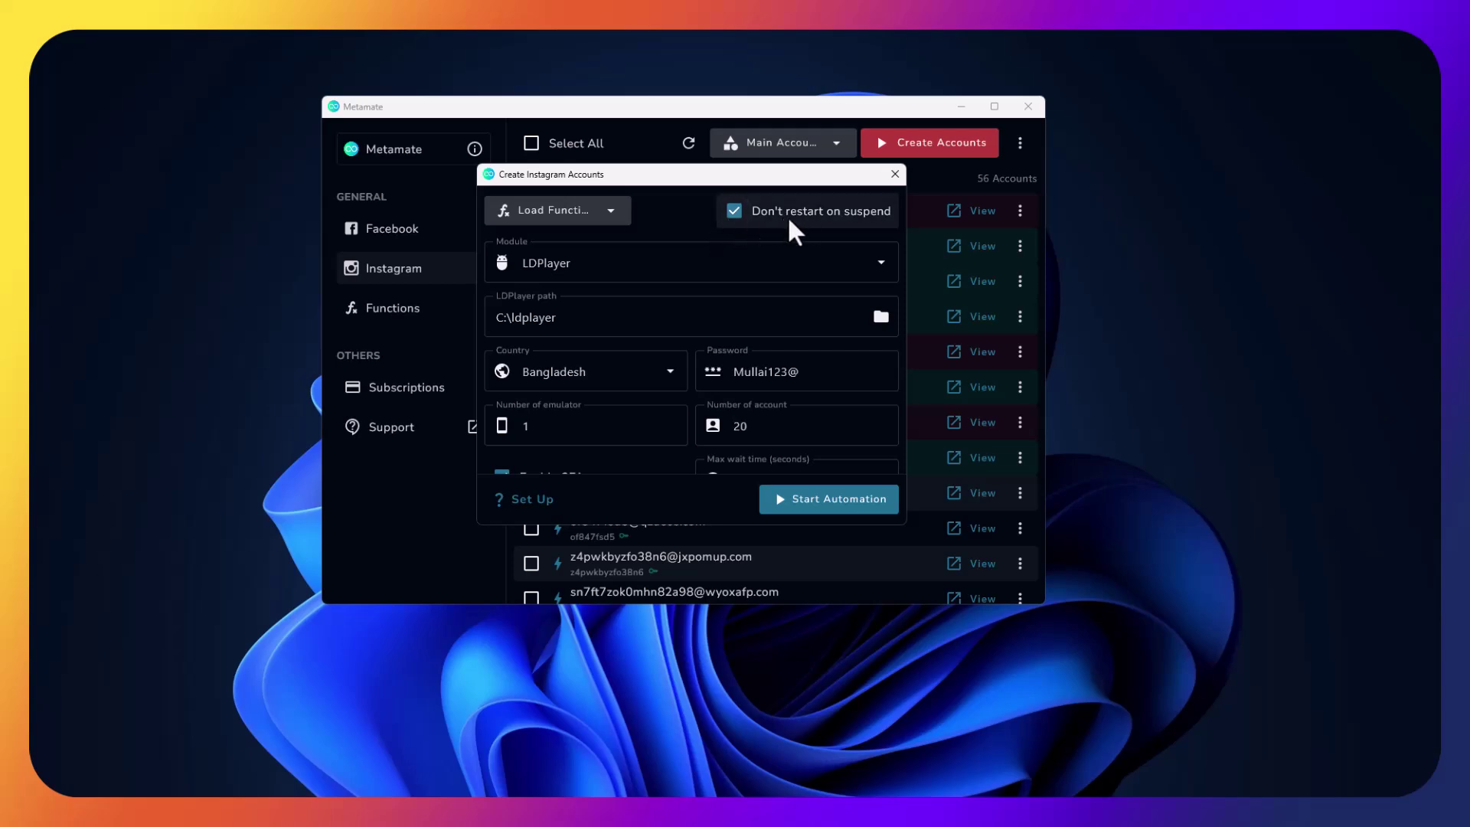
Try the MuMuPlayer, LDPlayer and ADB modules, settle on MuMuPlayer, and select its path
{"action": "left_click", "coordinate": [630, 270]}
{"action": "left_click", "coordinate": [589, 306]}
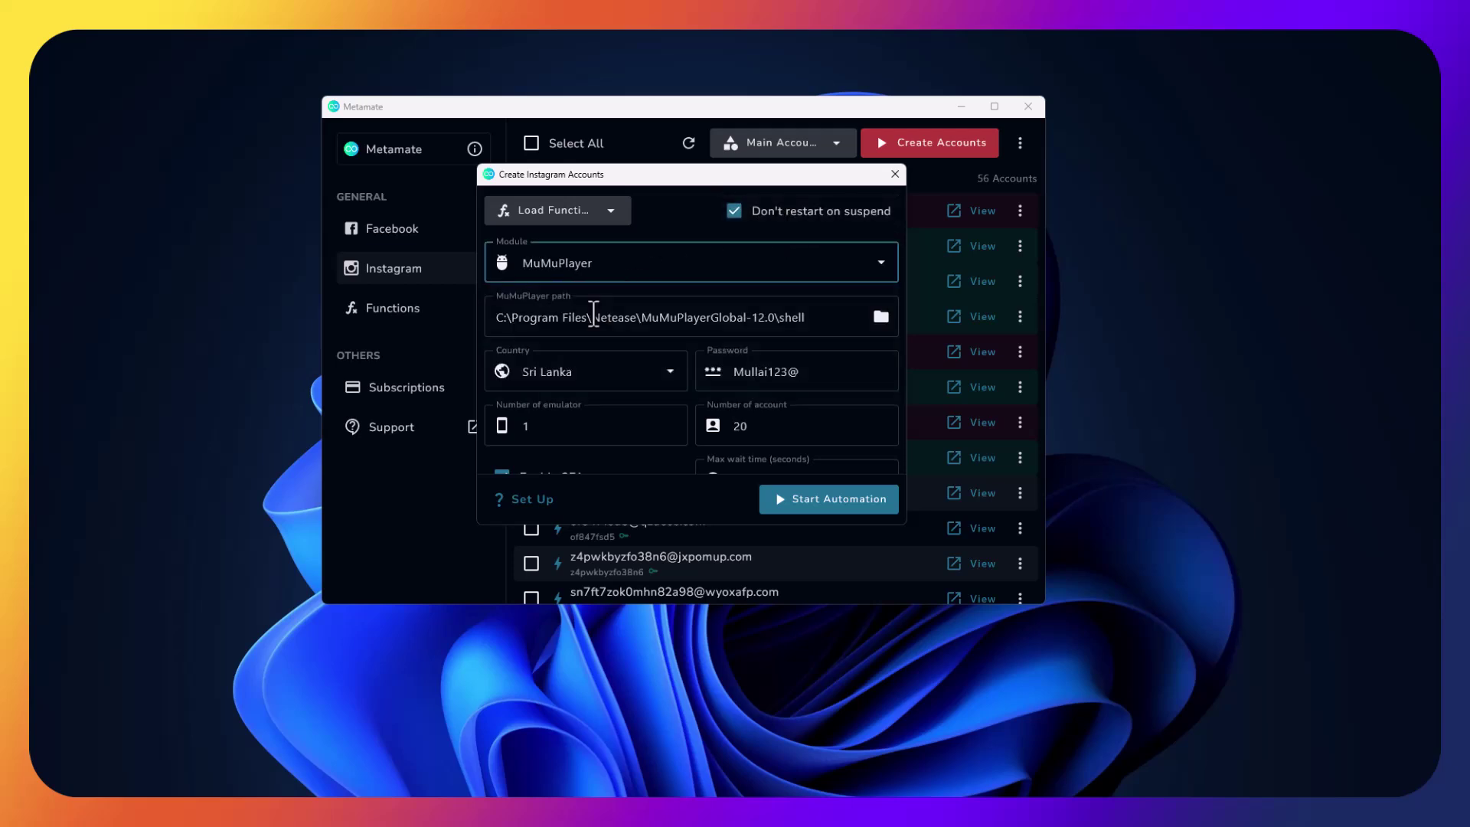
{"action": "left_click", "coordinate": [625, 263]}
{"action": "left_click", "coordinate": [556, 346]}
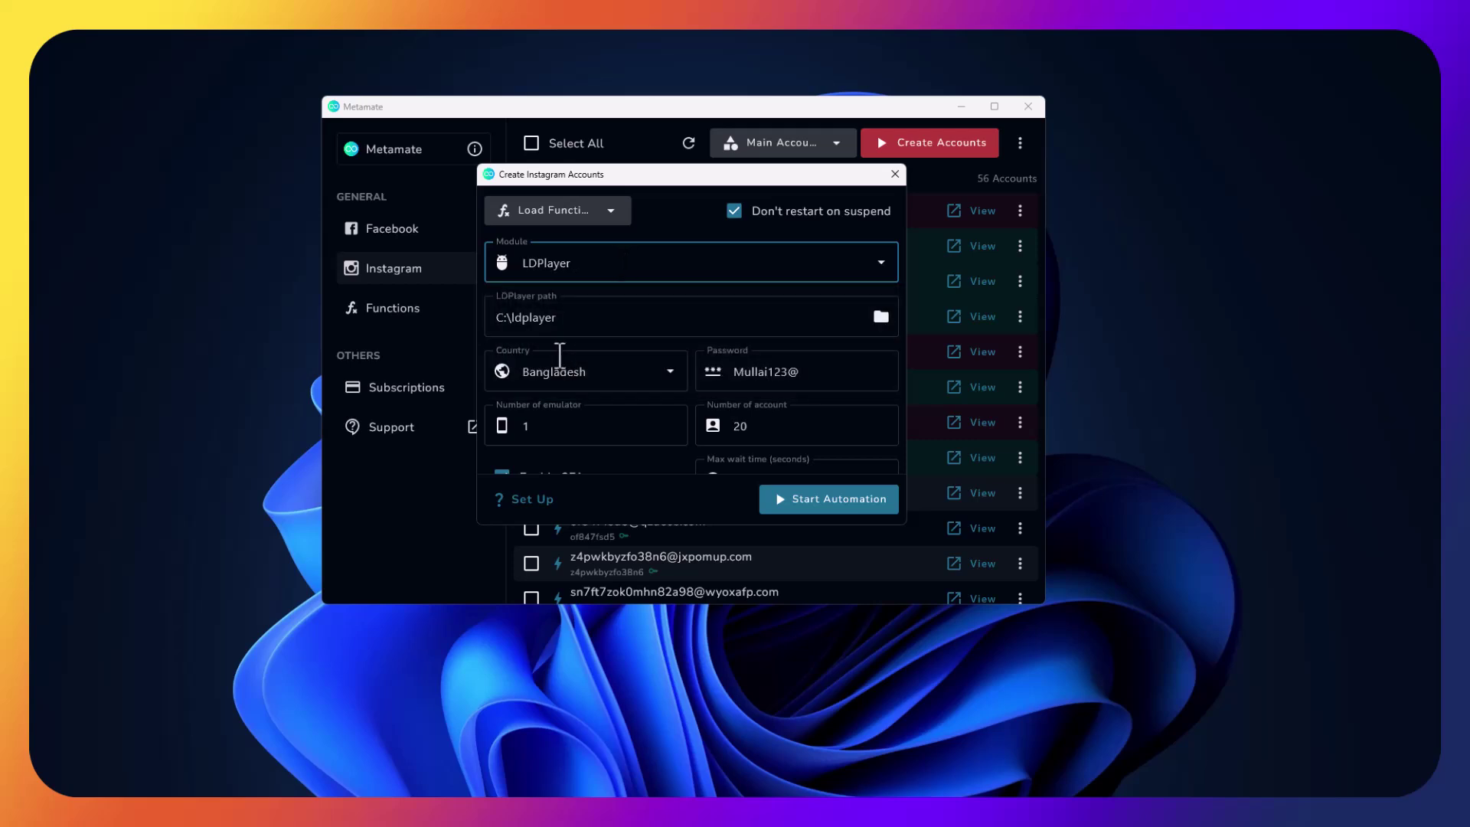
{"action": "left_click", "coordinate": [643, 263]}
{"action": "left_click", "coordinate": [551, 379]}
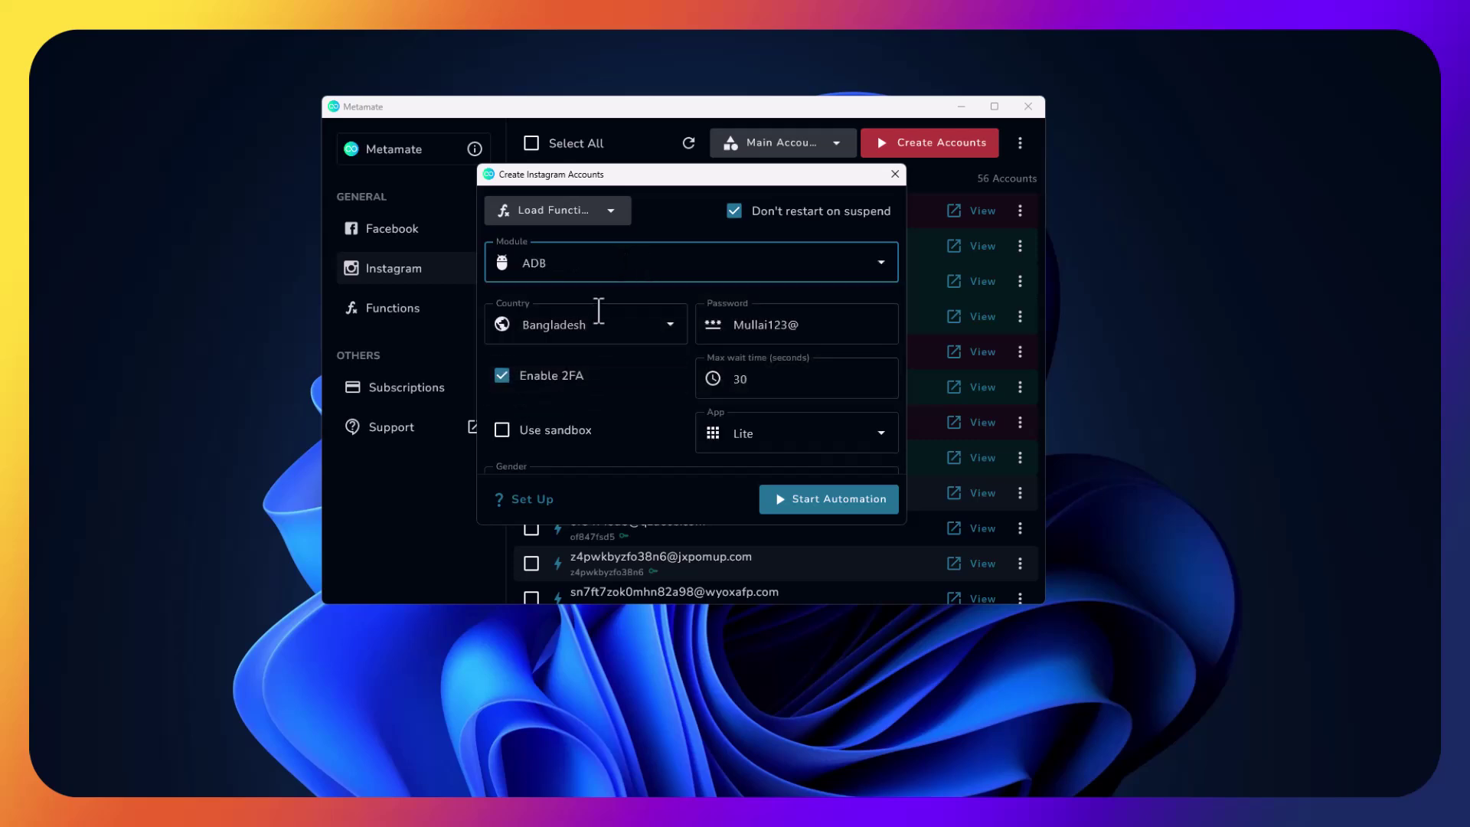
{"action": "left_click", "coordinate": [617, 263]}
{"action": "left_click", "coordinate": [600, 307]}
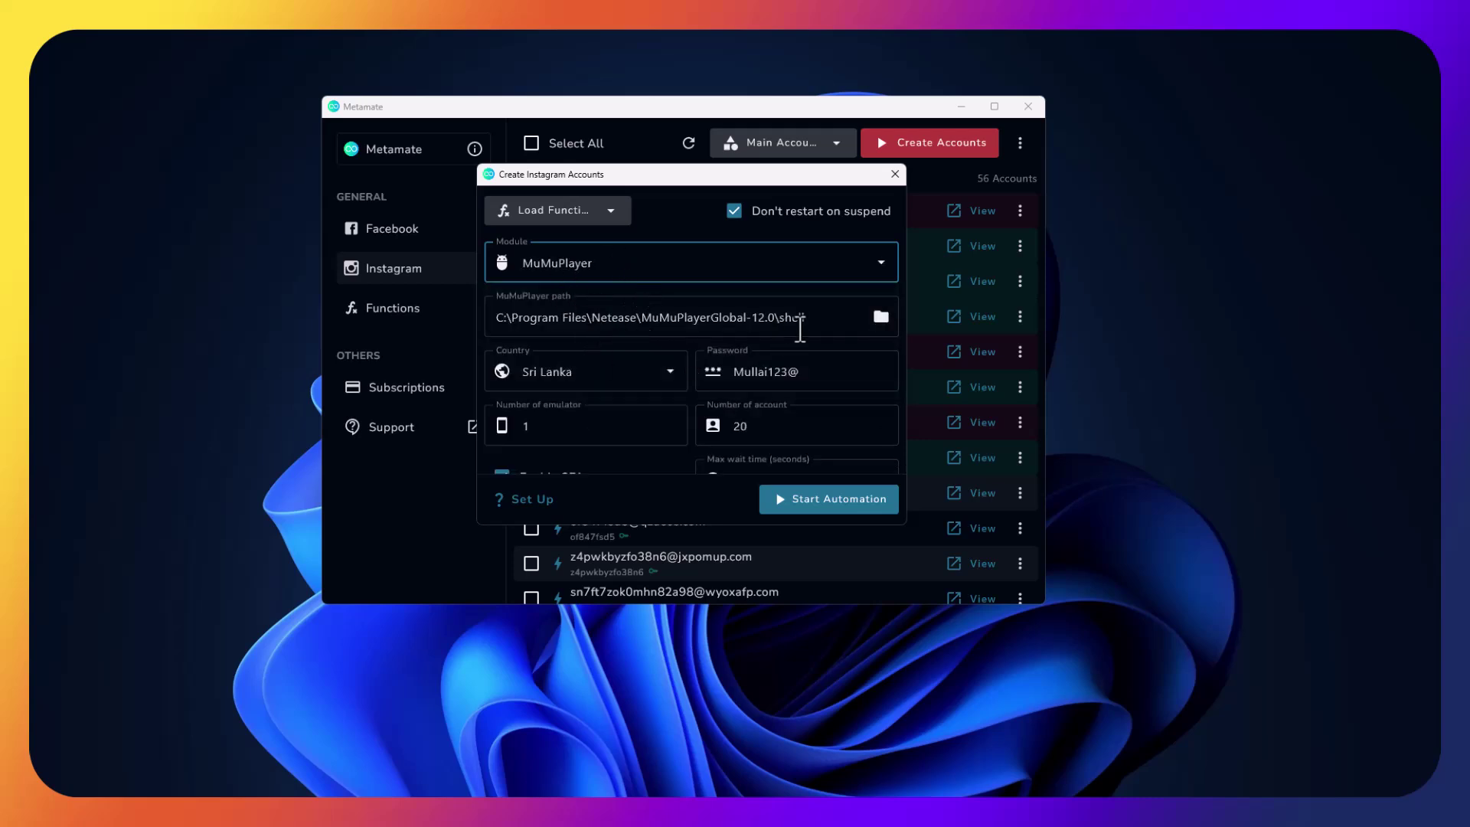
{"action": "left_click_drag", "start_coordinate": [801, 328], "coordinate": [456, 318]}
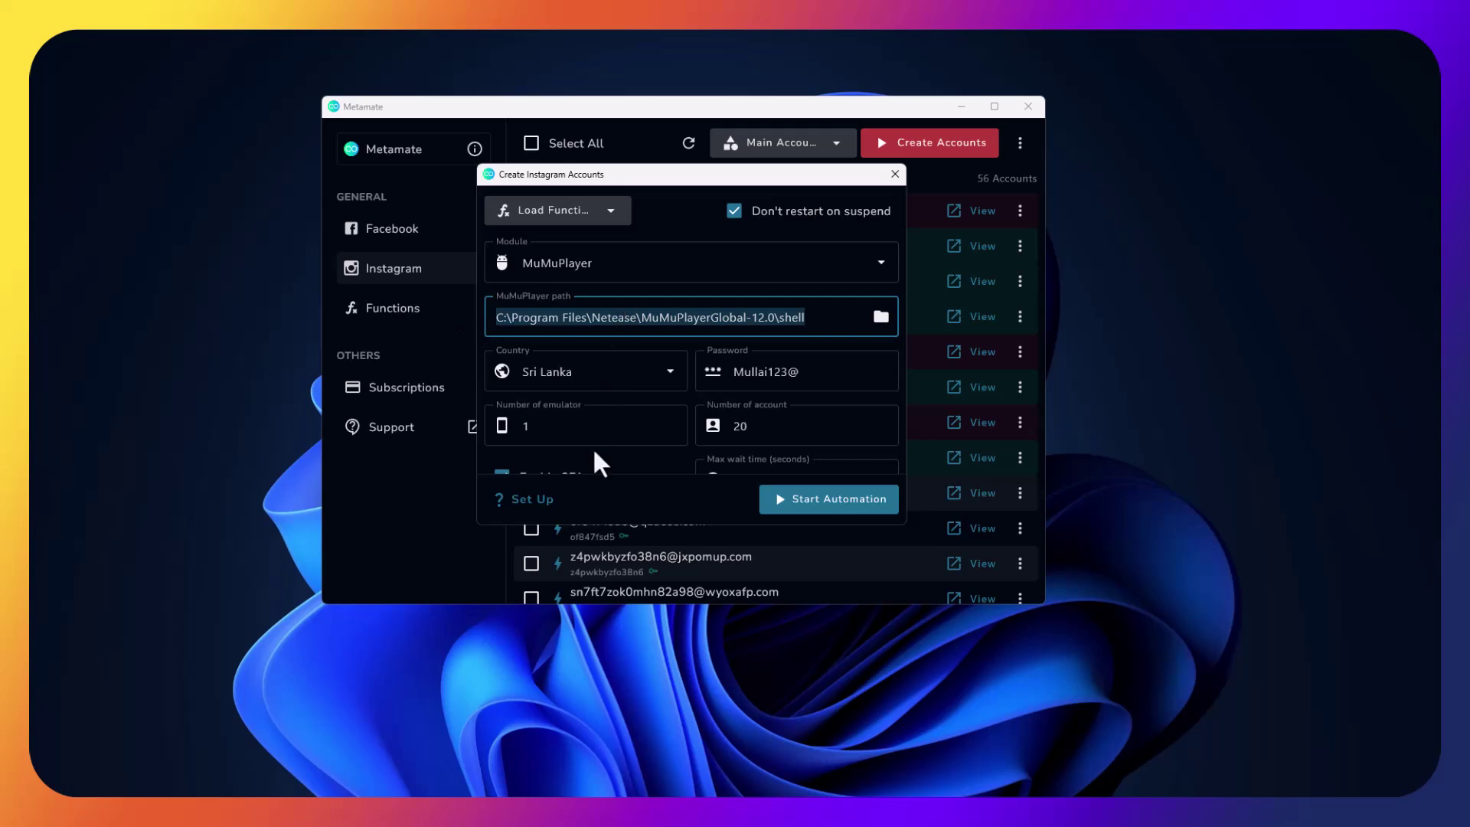
{"action": "scroll", "coordinate": [685, 364], "scroll_direction": "down", "scroll_amount": 1}
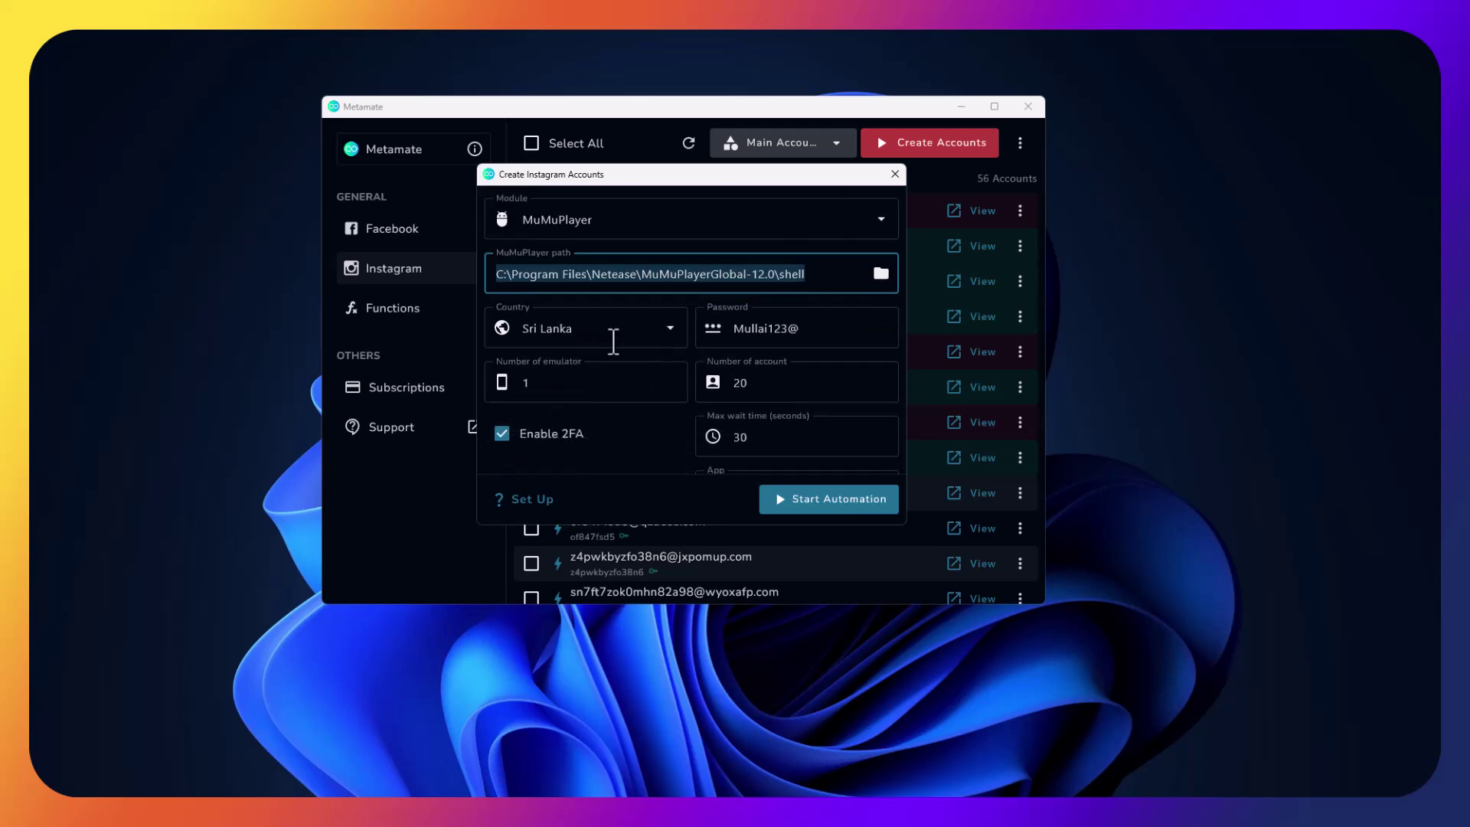
Choose Indonesia from the Country dropdown
{"action": "left_click", "coordinate": [631, 333]}
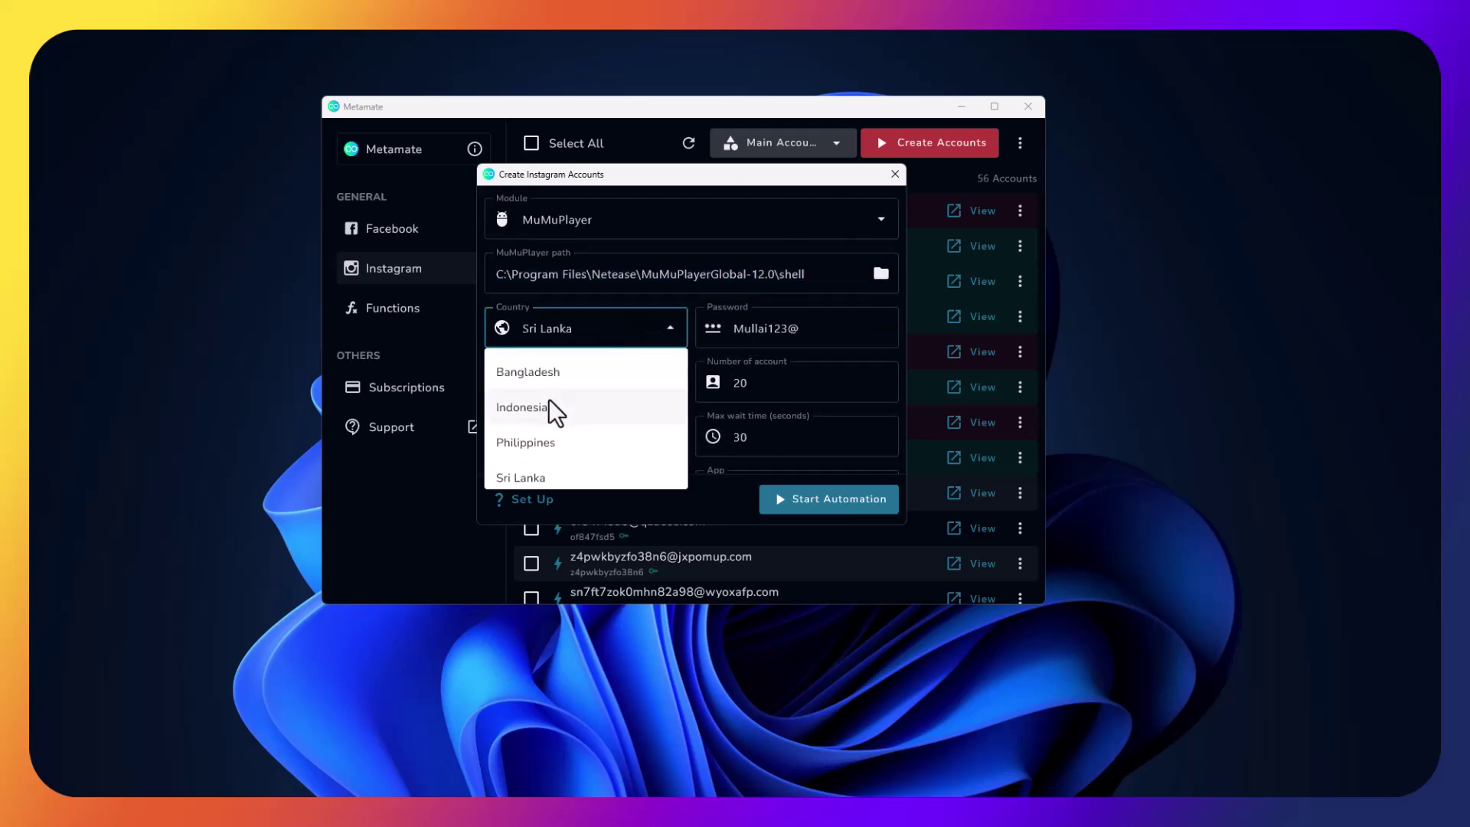
{"action": "left_click", "coordinate": [551, 373]}
{"action": "left_click", "coordinate": [611, 327]}
{"action": "left_click", "coordinate": [540, 415]}
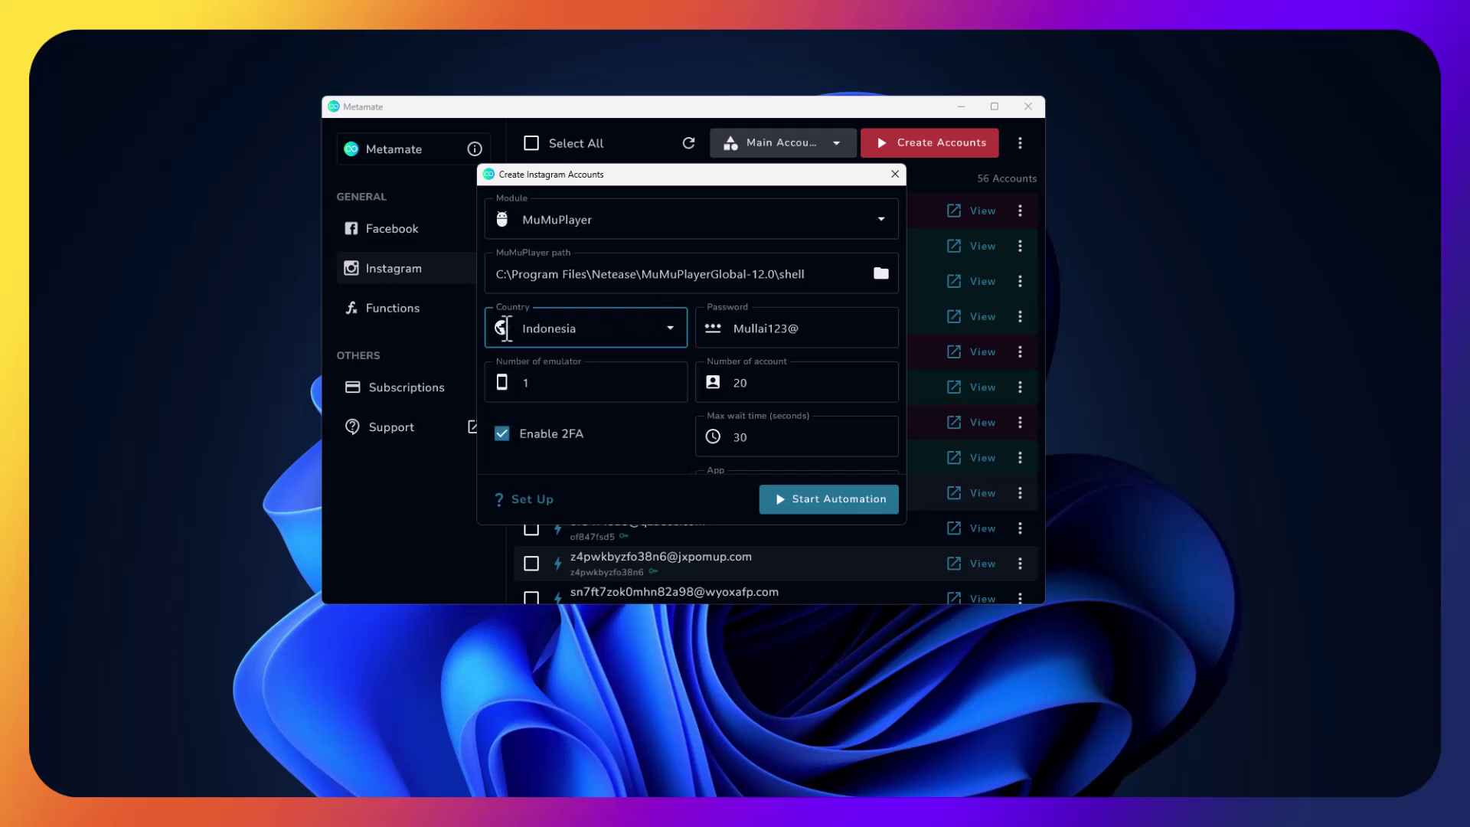
Go through the password, emulator count and account count fields, then toggle Enable 2FA
{"action": "key", "text": "Tab"}
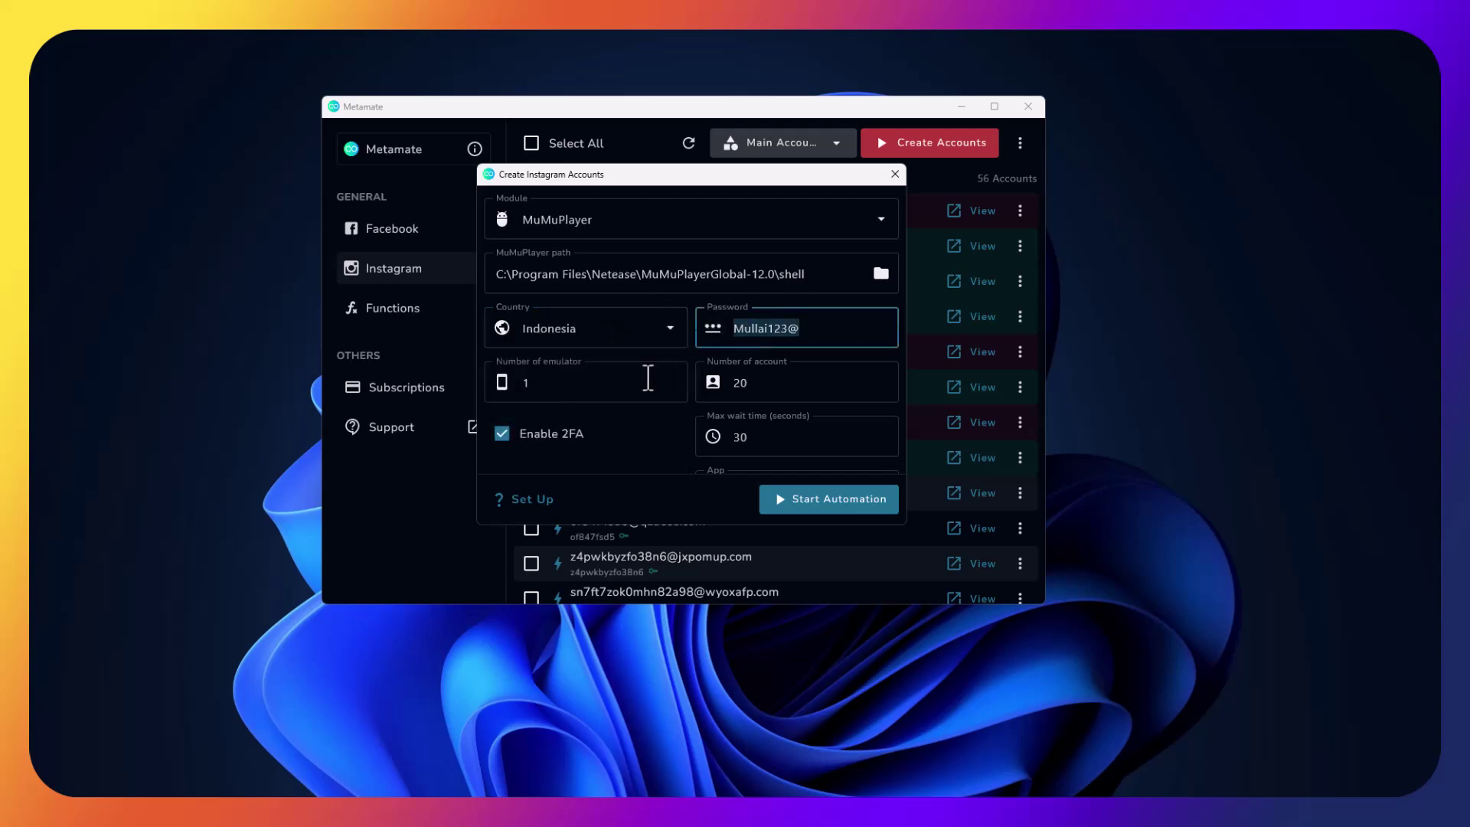
{"action": "scroll", "coordinate": [608, 373], "scroll_direction": "down", "scroll_amount": 1}
{"action": "left_click", "coordinate": [589, 343]}
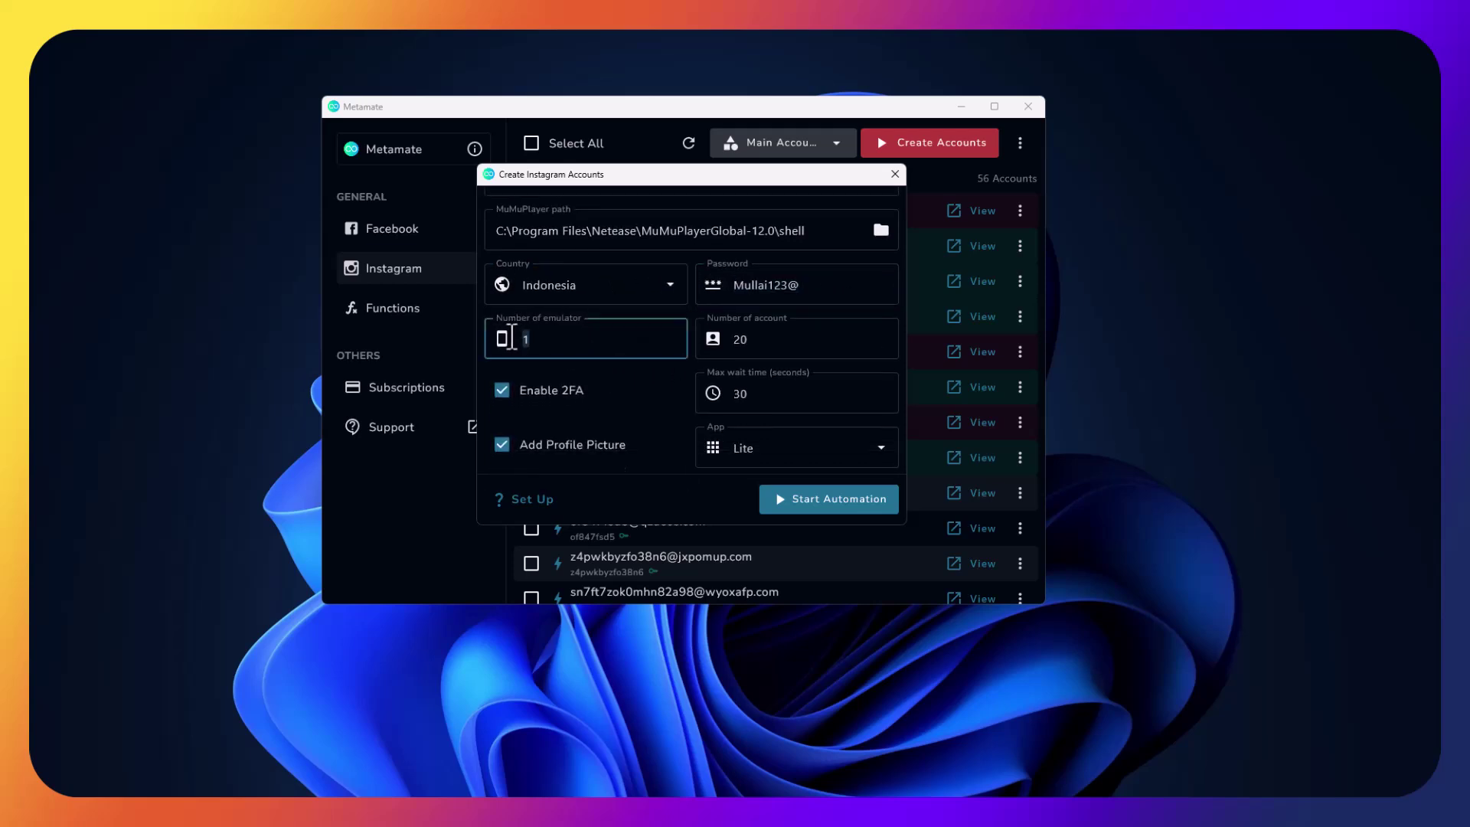
{"action": "double_click", "coordinate": [564, 345]}
{"action": "left_click", "coordinate": [772, 342]}
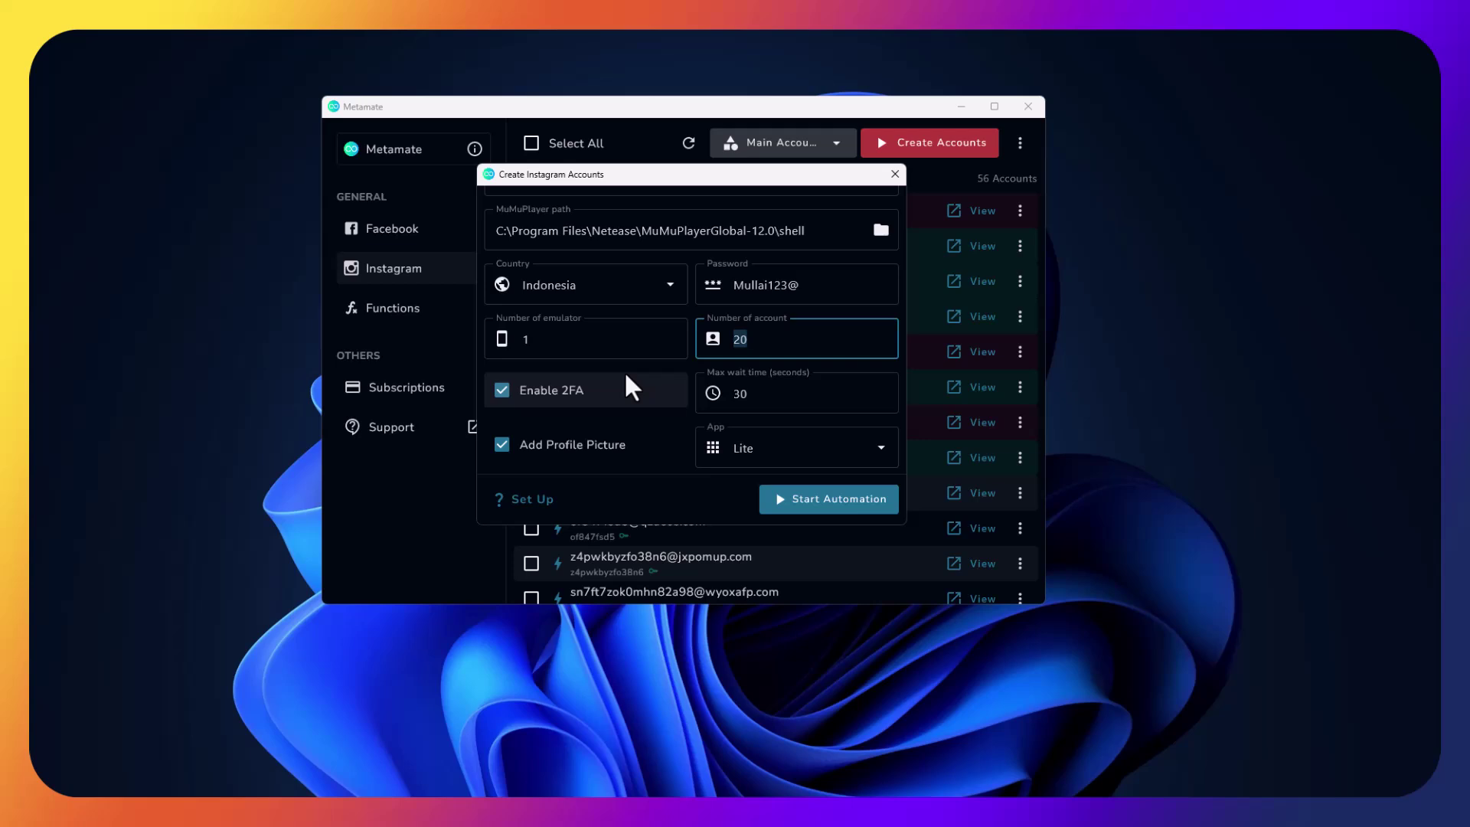
{"action": "left_click", "coordinate": [602, 384]}
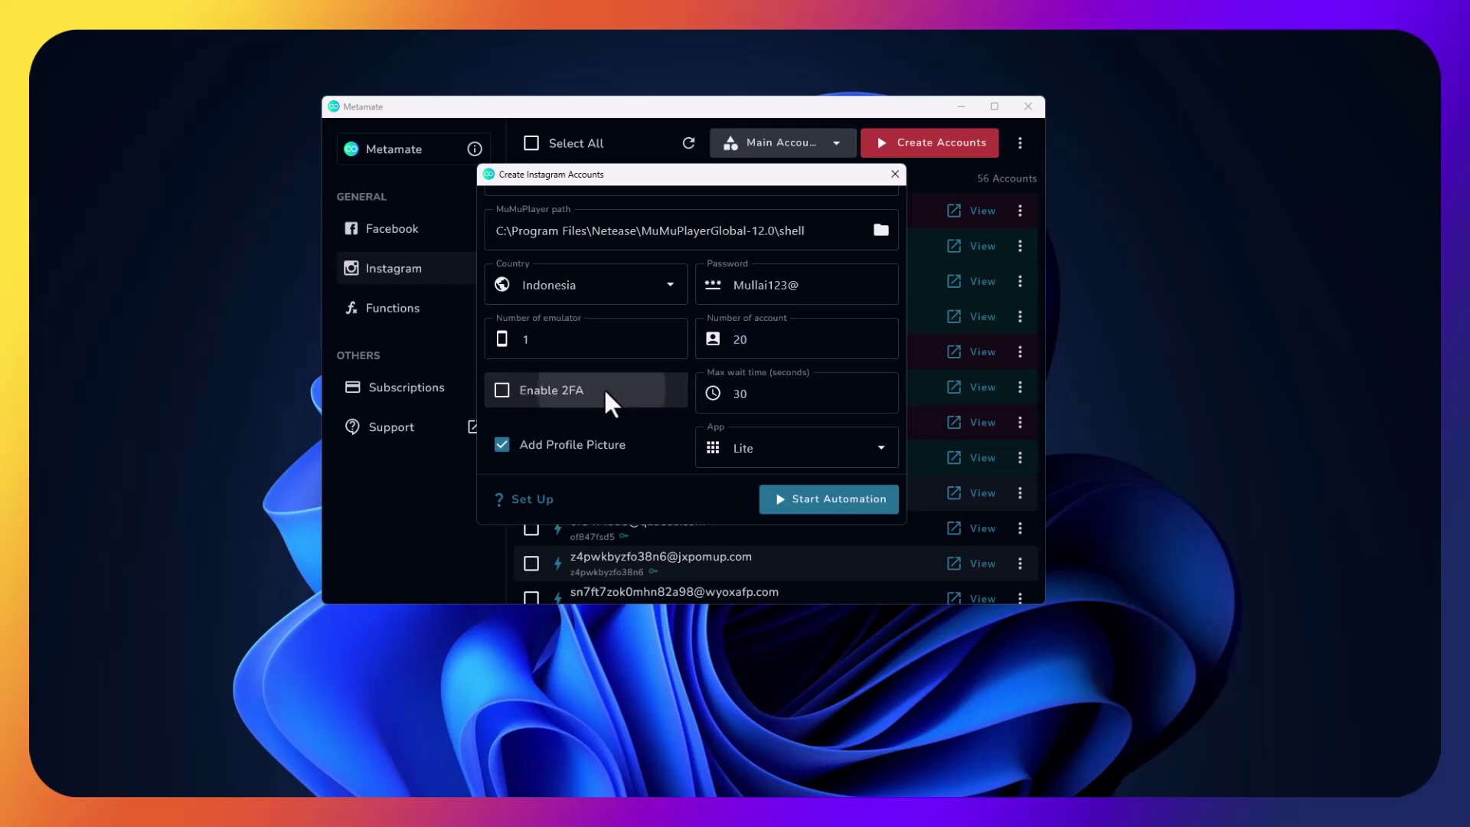
{"action": "scroll", "coordinate": [591, 434], "scroll_direction": "down", "scroll_amount": 2}
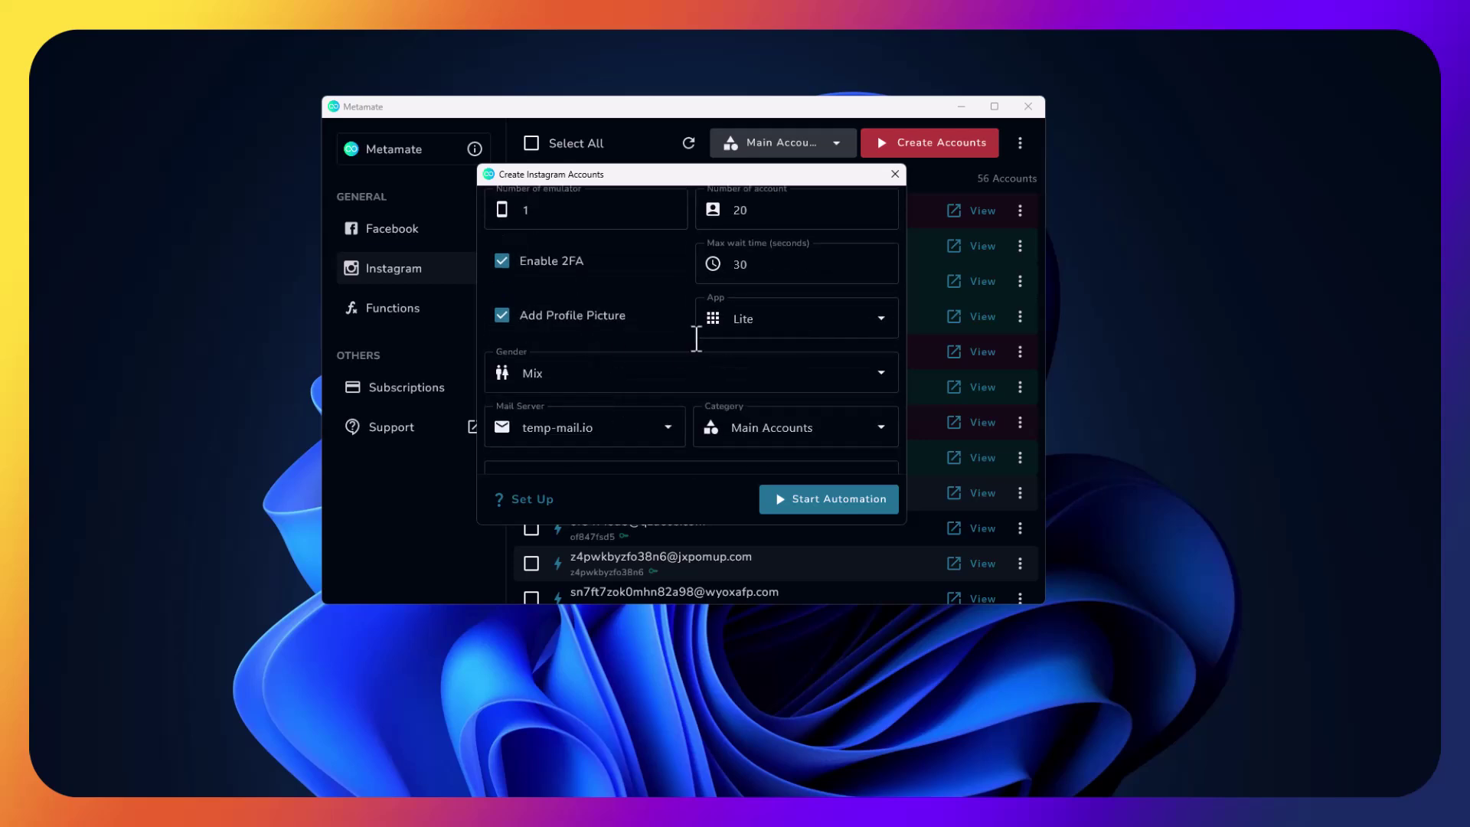
Switch the automation app from Instagram Lite to the full Instagram app
{"action": "double_click", "coordinate": [790, 312]}
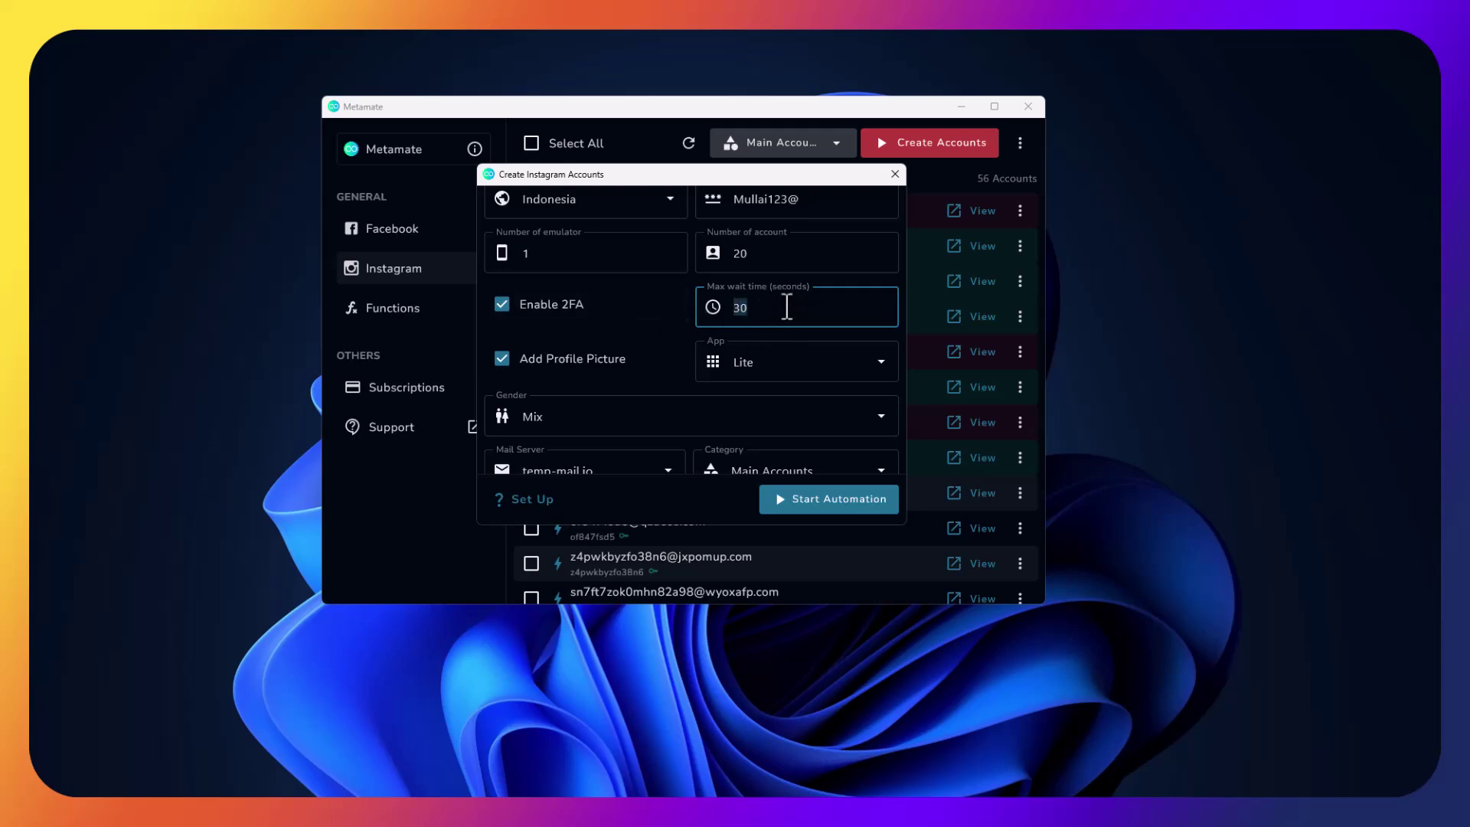
{"action": "left_click", "coordinate": [739, 370]}
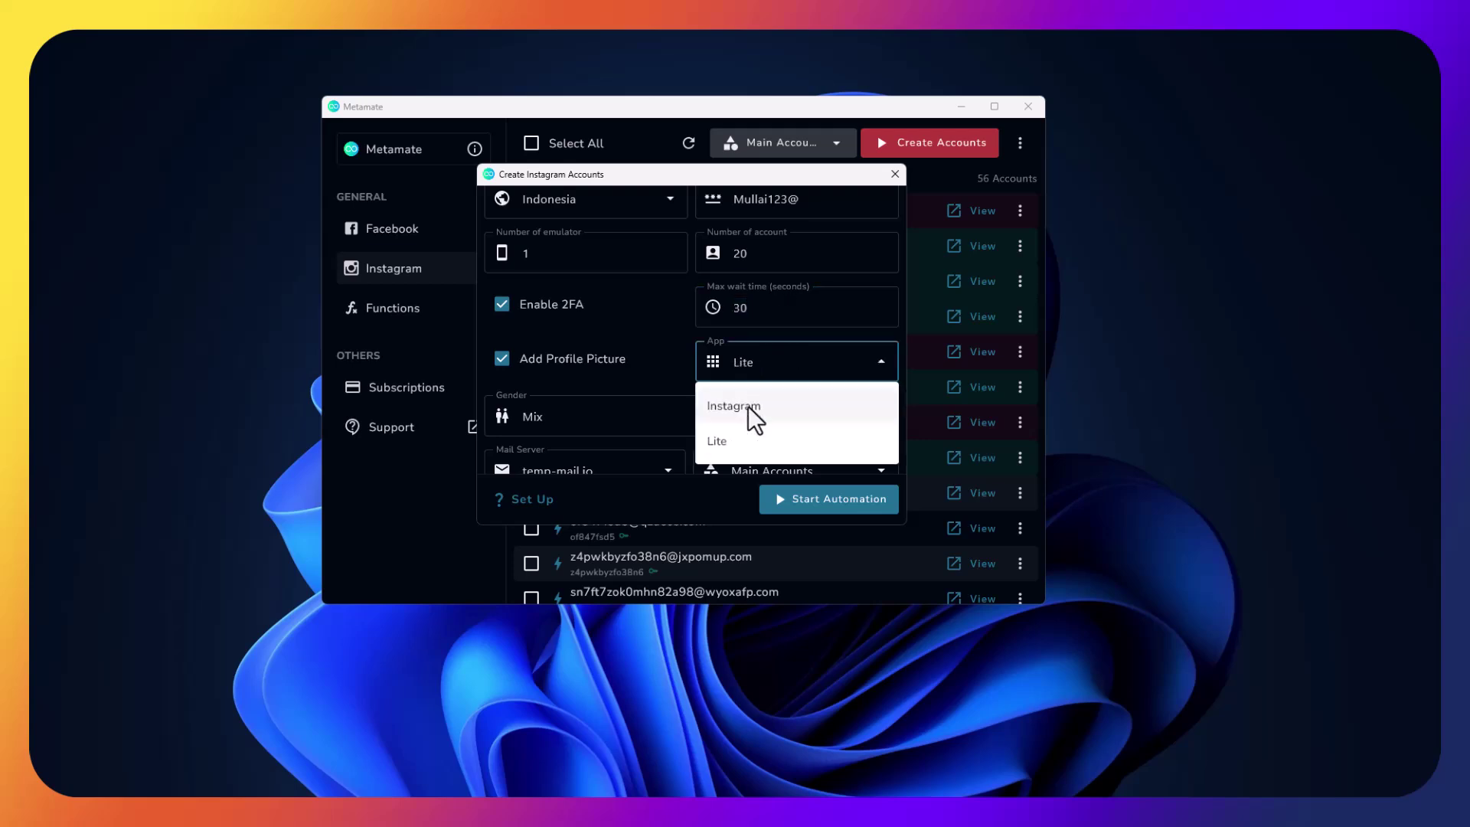
{"action": "left_click", "coordinate": [747, 406]}
{"action": "left_click", "coordinate": [756, 378]}
{"action": "left_click", "coordinate": [738, 439]}
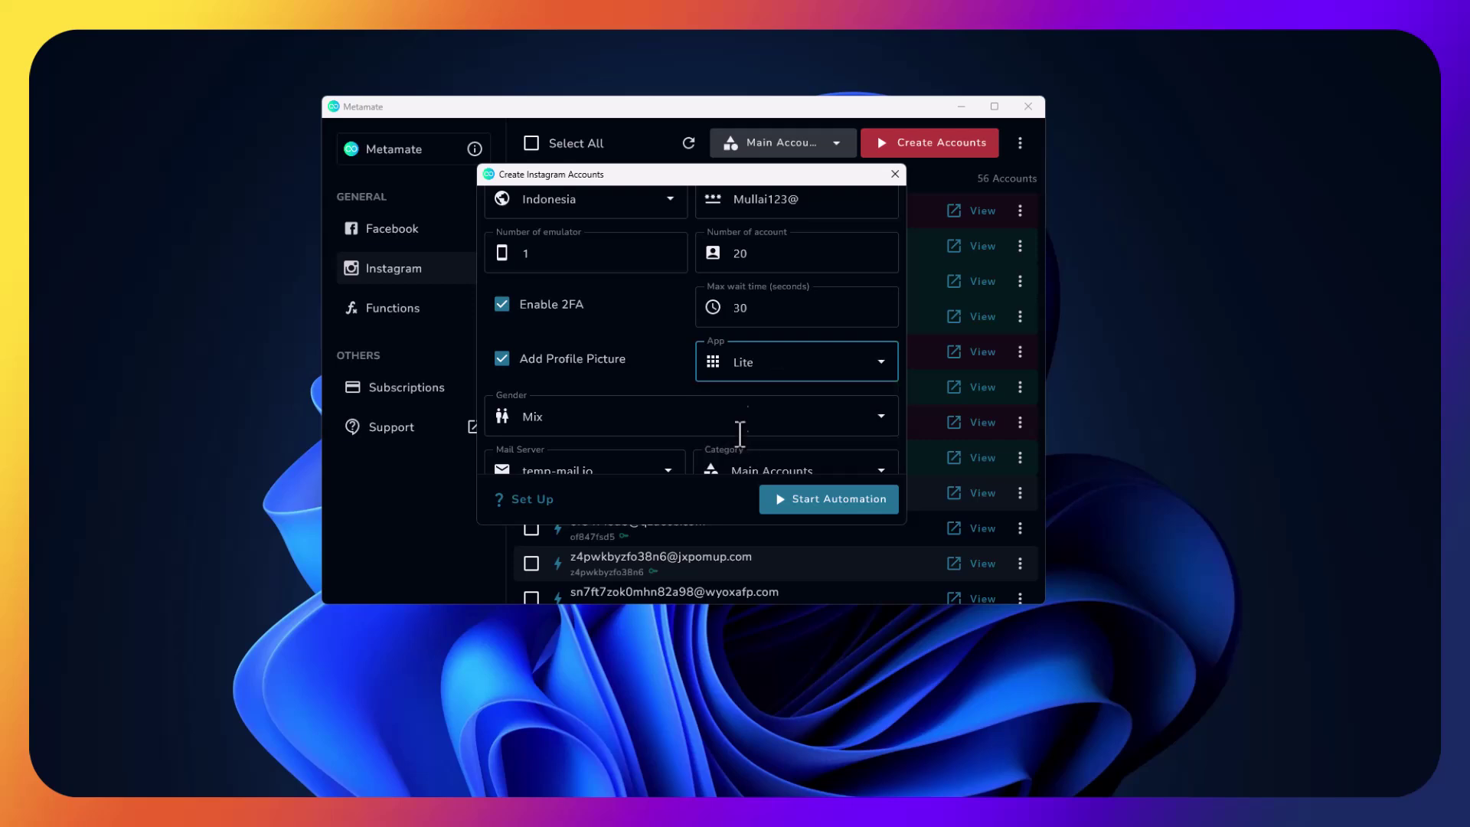
{"action": "left_click", "coordinate": [771, 362]}
{"action": "left_click", "coordinate": [748, 404]}
Keep gender as Mix, mail server as temp-mail.io, and category as Main Accounts
{"action": "left_click", "coordinate": [553, 402]}
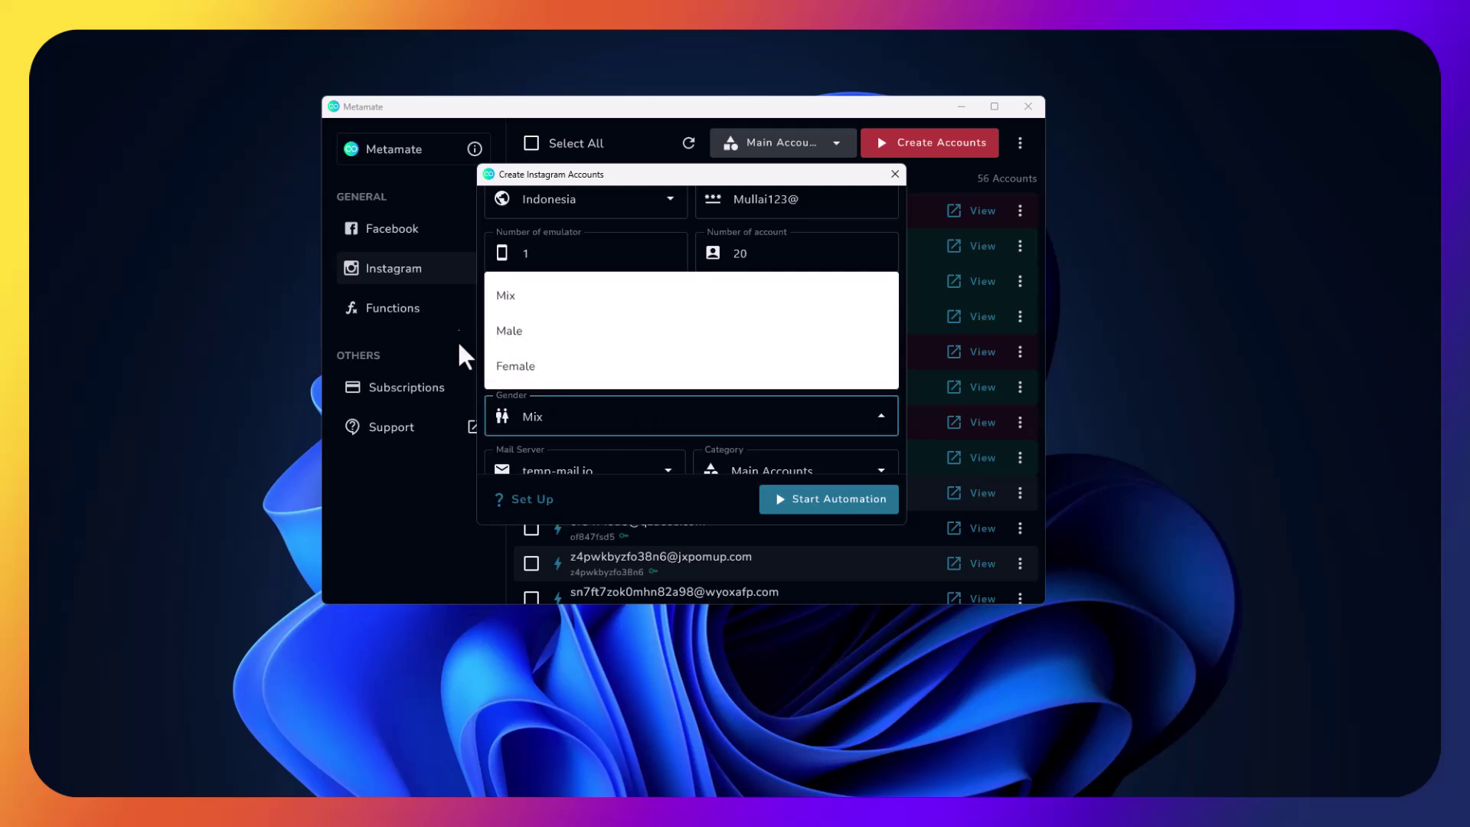
{"action": "left_click", "coordinate": [601, 411]}
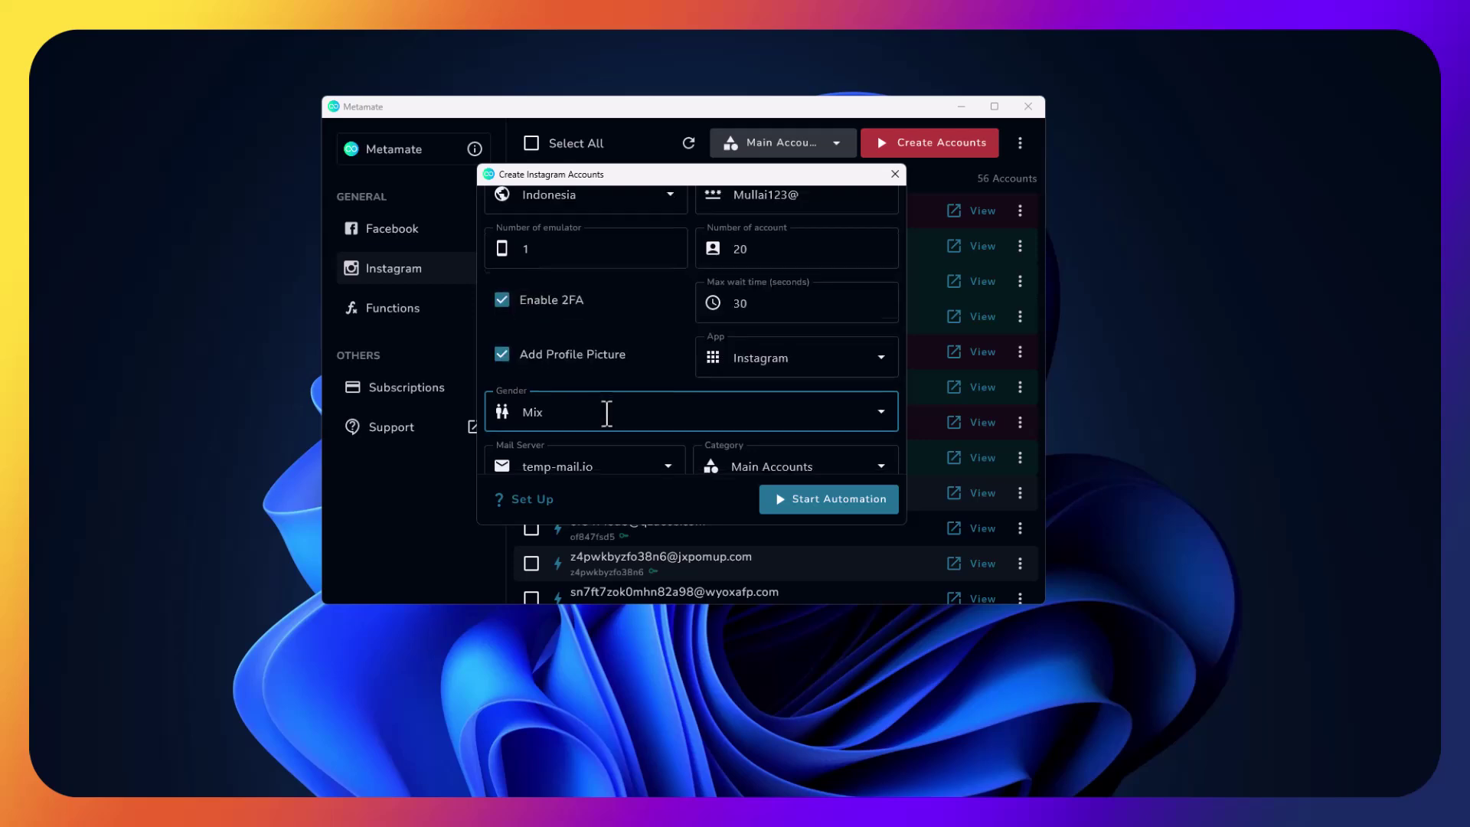
{"action": "scroll", "coordinate": [607, 411], "scroll_direction": "down", "scroll_amount": 1}
{"action": "left_click", "coordinate": [612, 431]}
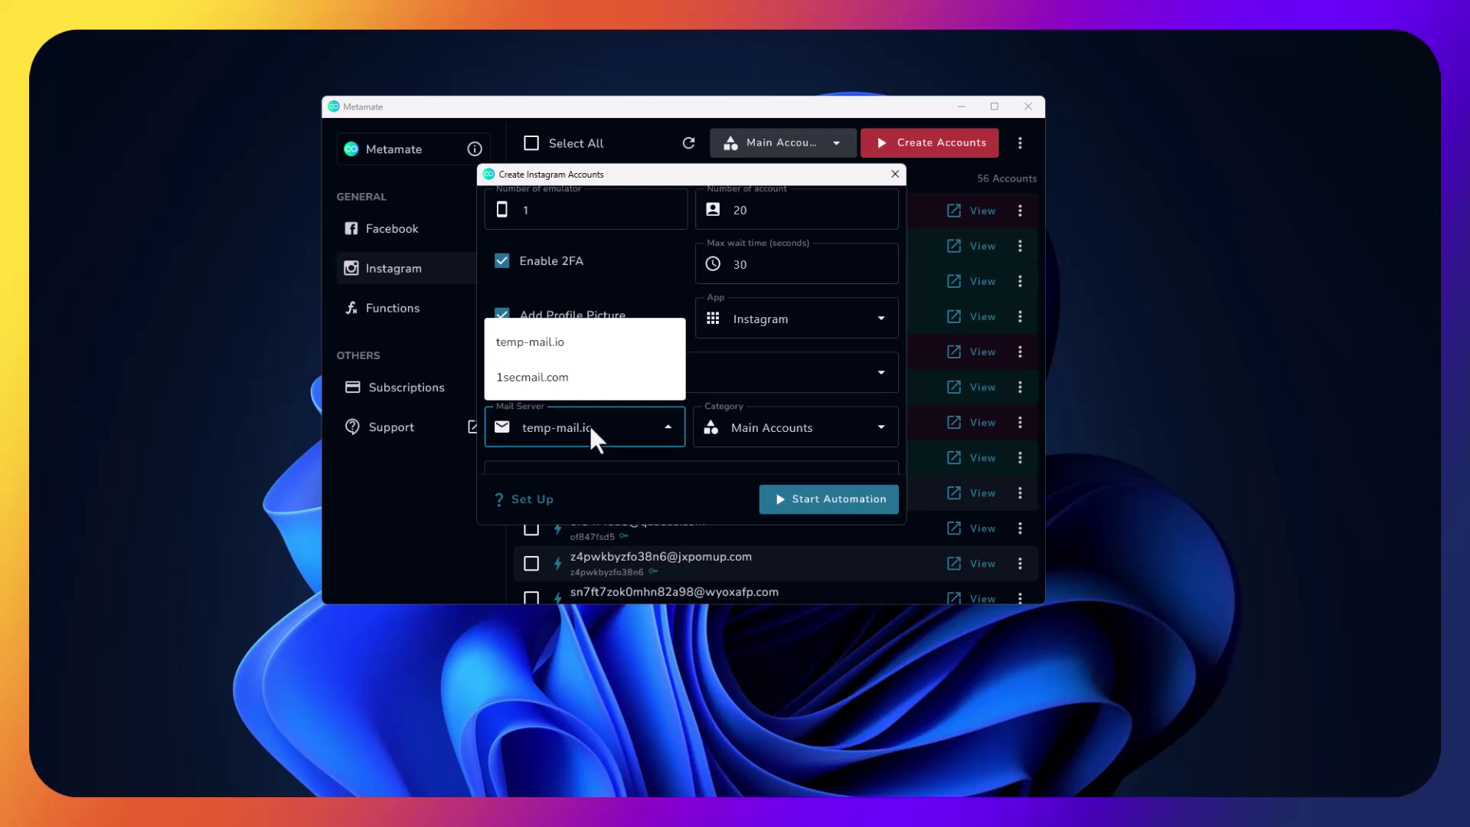
{"action": "left_click", "coordinate": [589, 424]}
{"action": "left_click", "coordinate": [747, 424]}
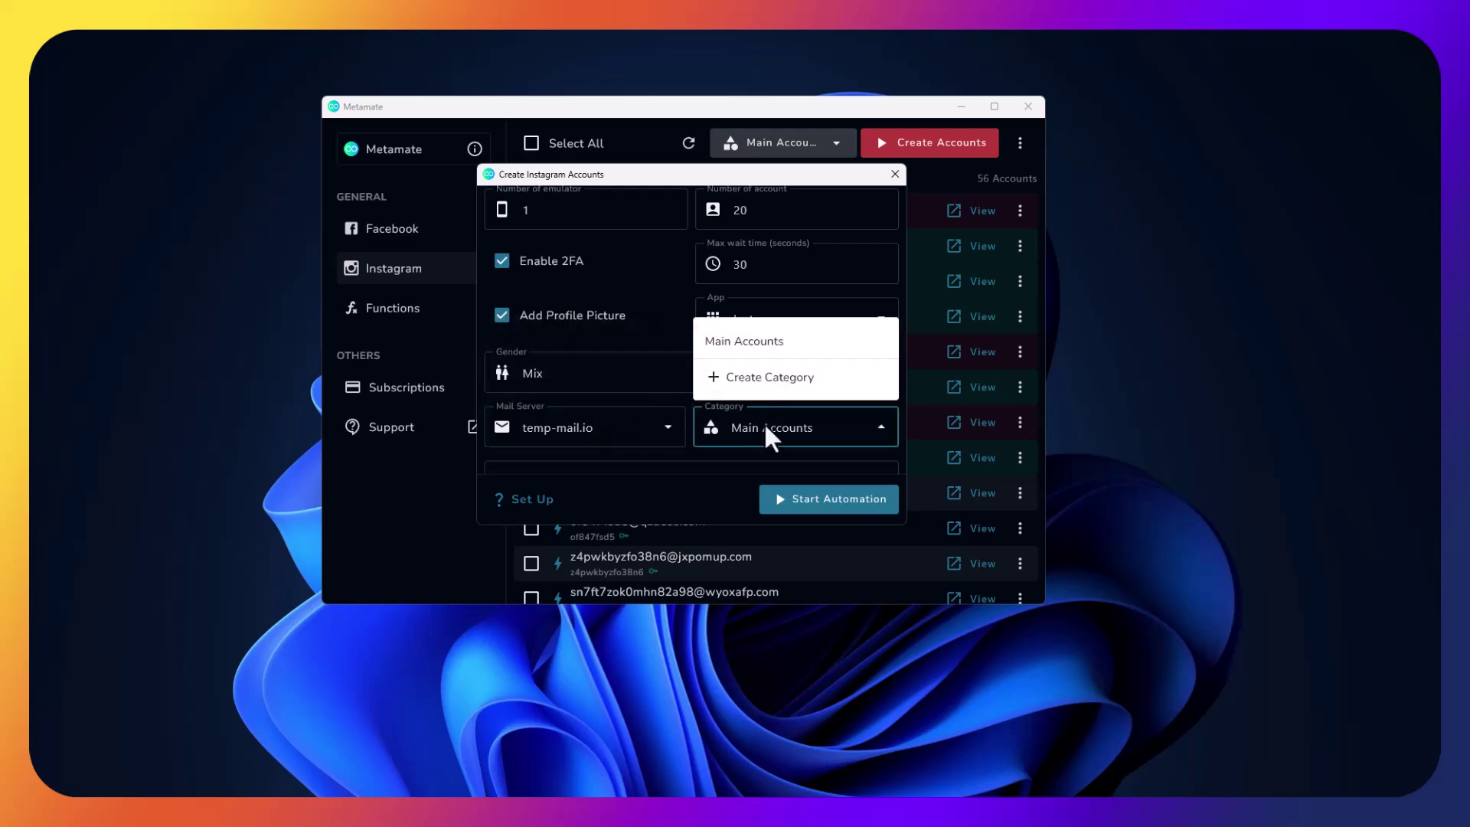
{"action": "left_click", "coordinate": [764, 423]}
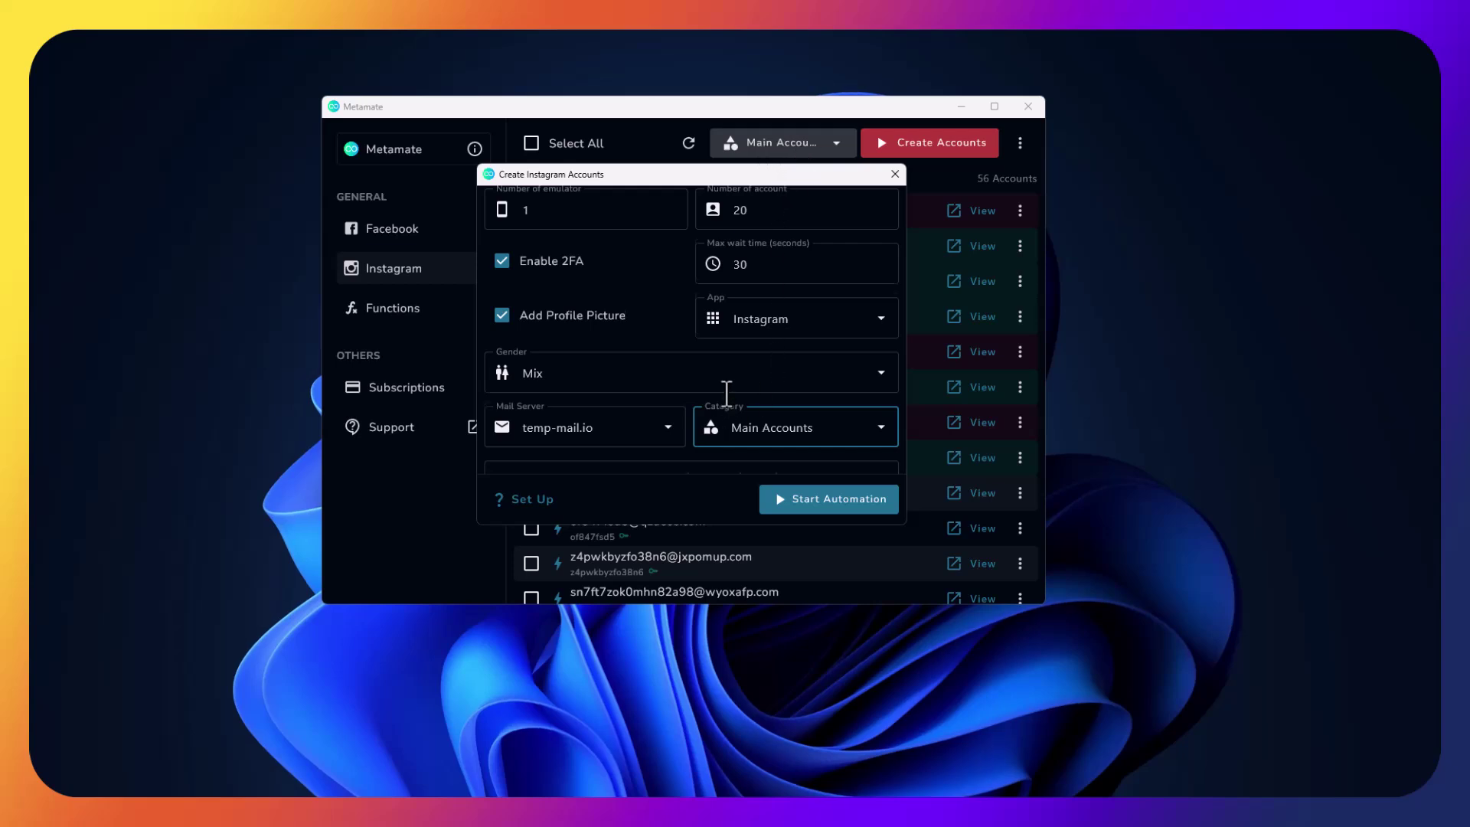
{"action": "scroll", "coordinate": [725, 390], "scroll_direction": "down", "scroll_amount": 2}
{"action": "scroll", "coordinate": [645, 402], "scroll_direction": "down", "scroll_amount": 1}
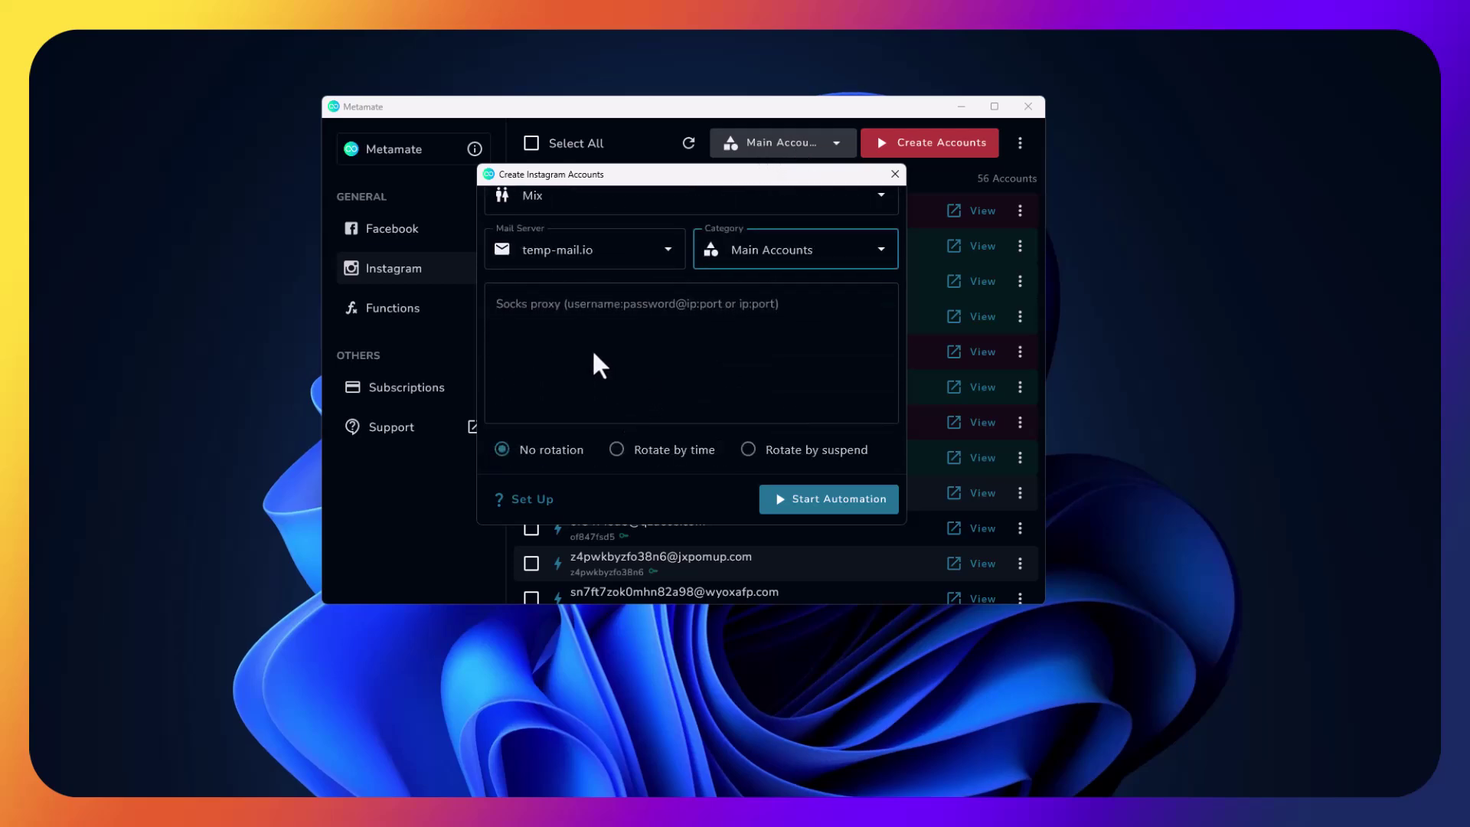
Leave the Socks proxy list empty and choose Rotate by suspend instead of Rotate by time
{"action": "left_click", "coordinate": [604, 322]}
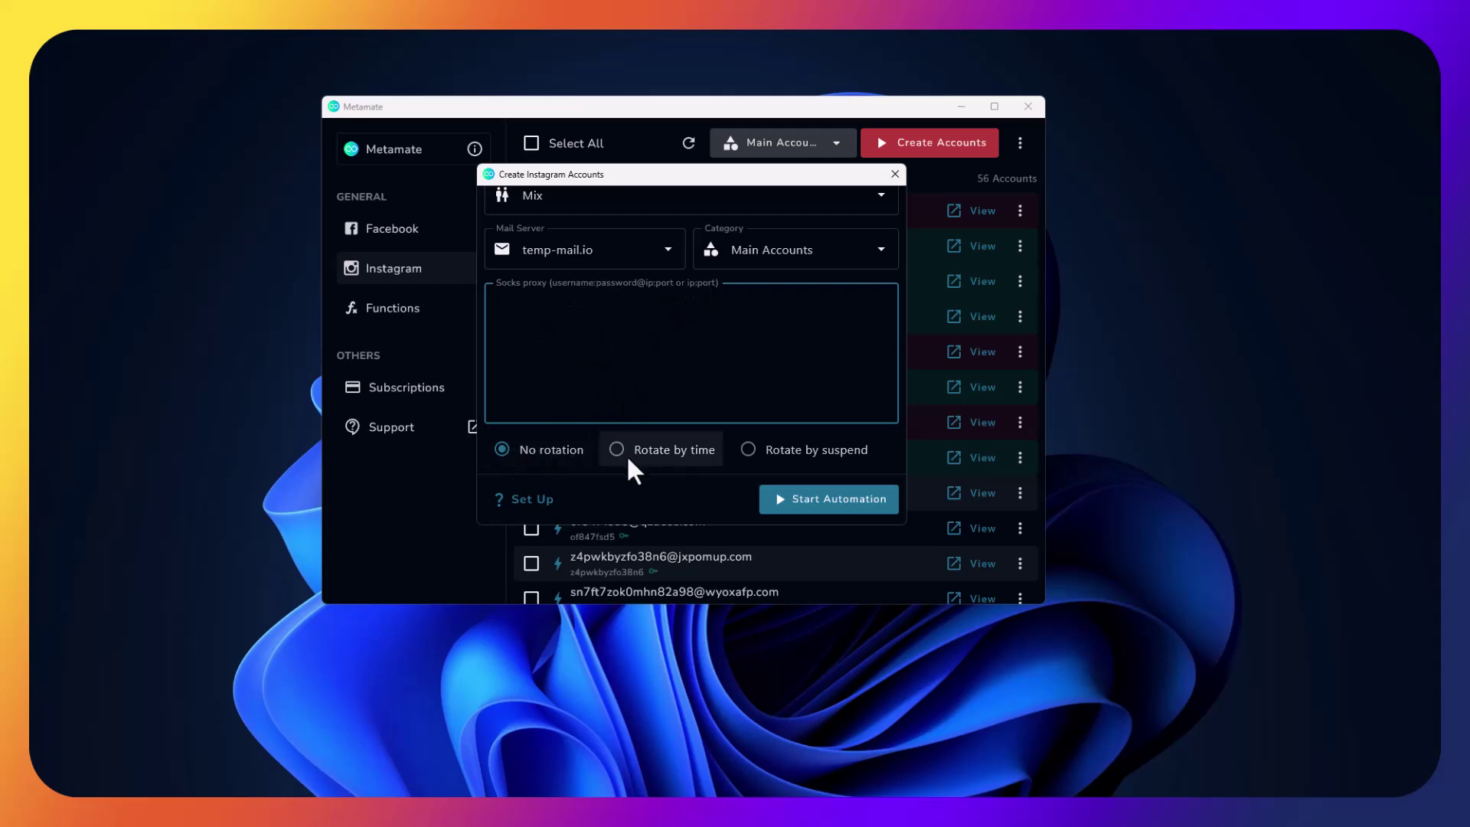
{"action": "left_click", "coordinate": [555, 460]}
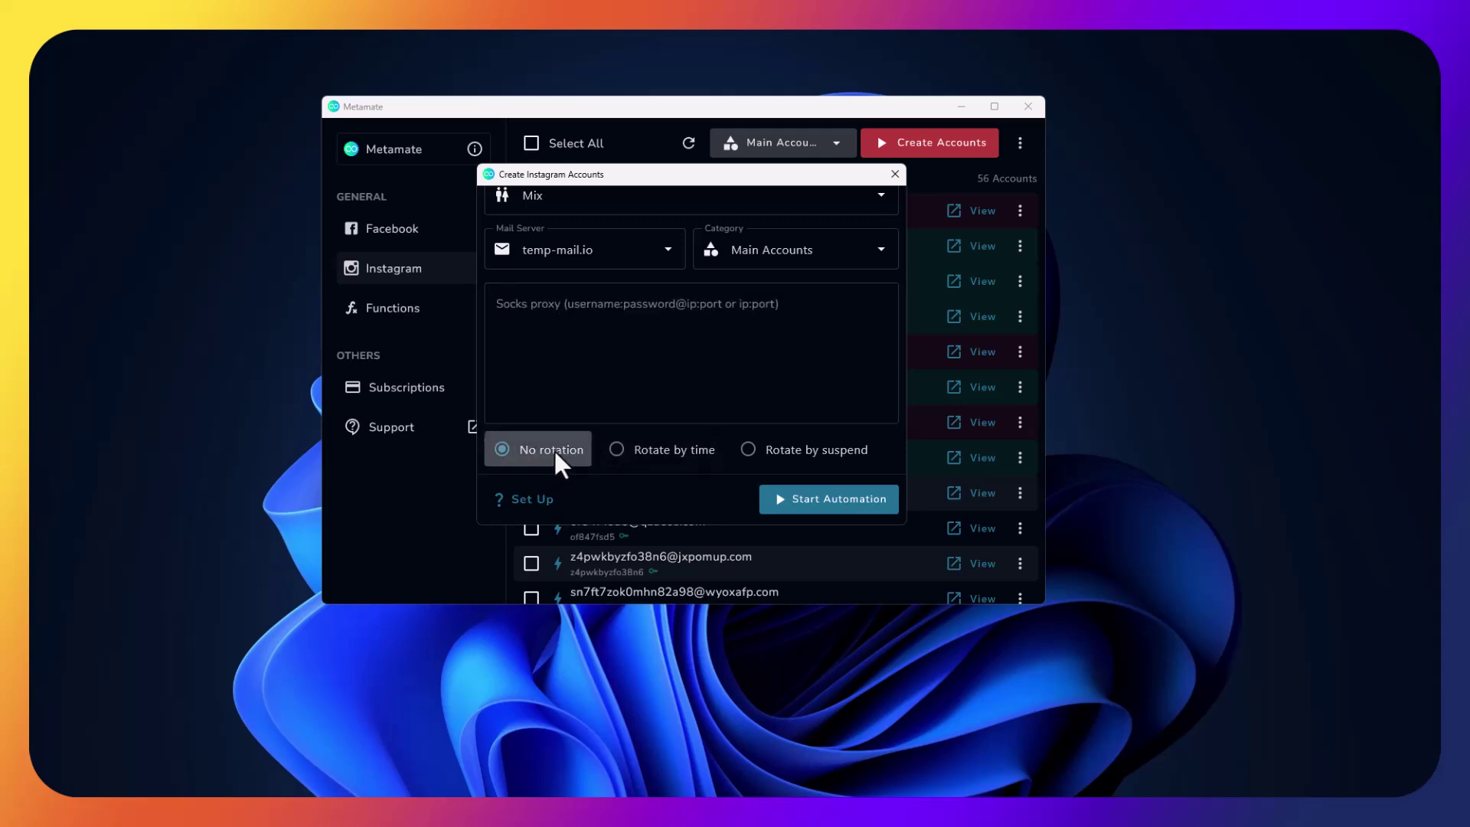
{"action": "left_click", "coordinate": [663, 453]}
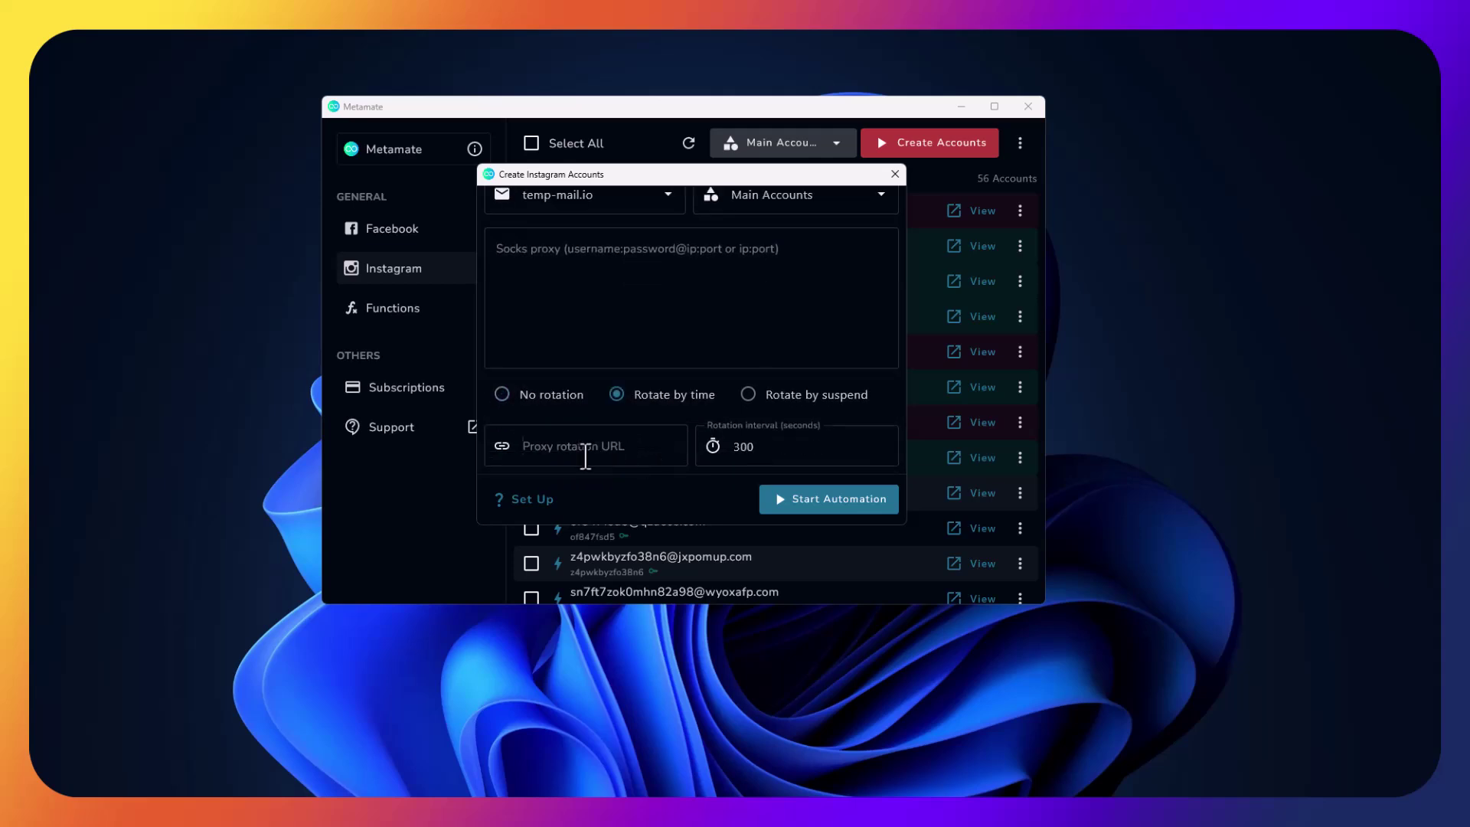
{"action": "left_click", "coordinate": [575, 458]}
{"action": "left_click_drag", "start_coordinate": [779, 451], "coordinate": [710, 450]}
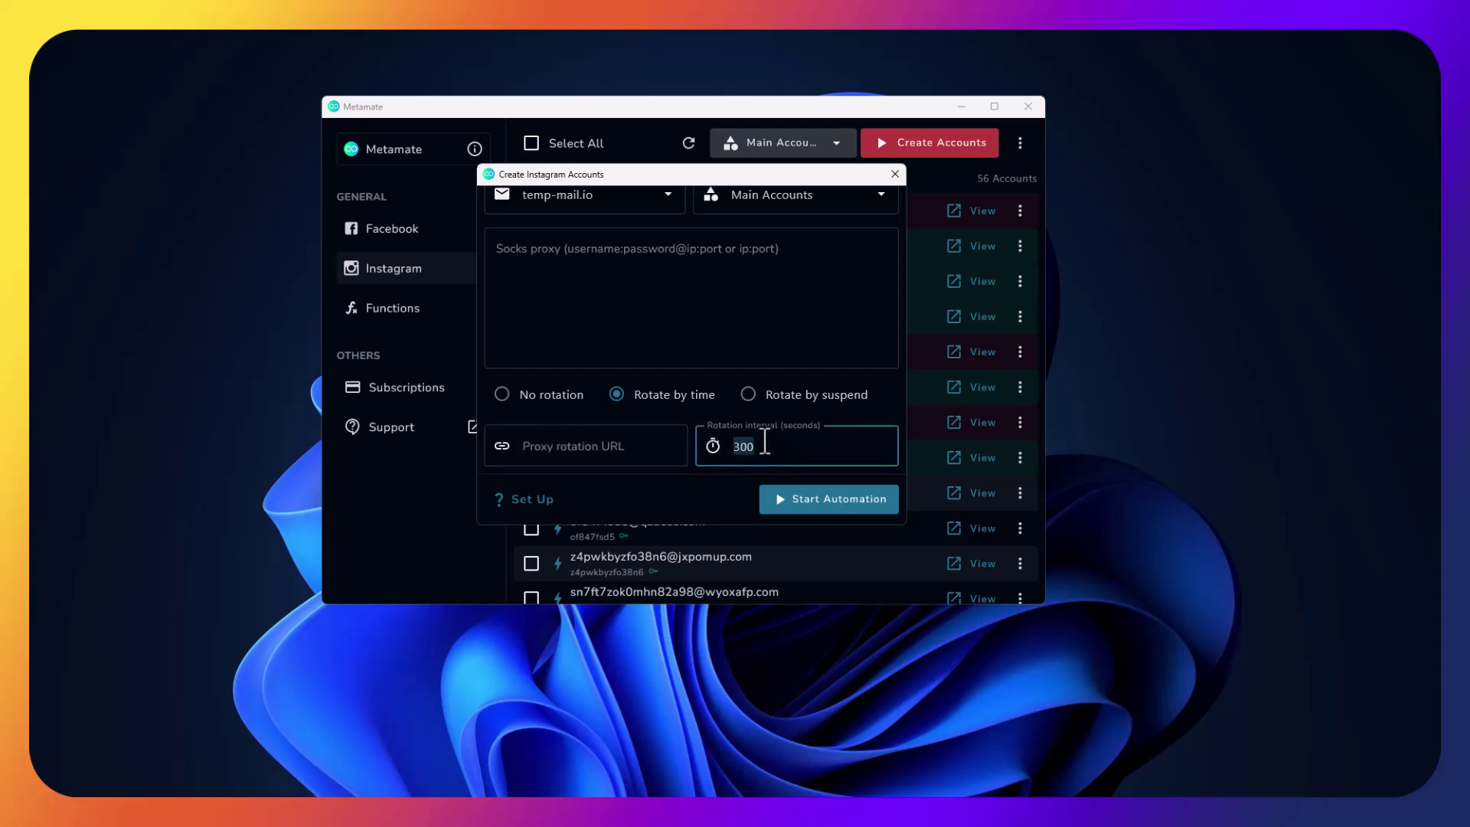
{"action": "left_click", "coordinate": [792, 399]}
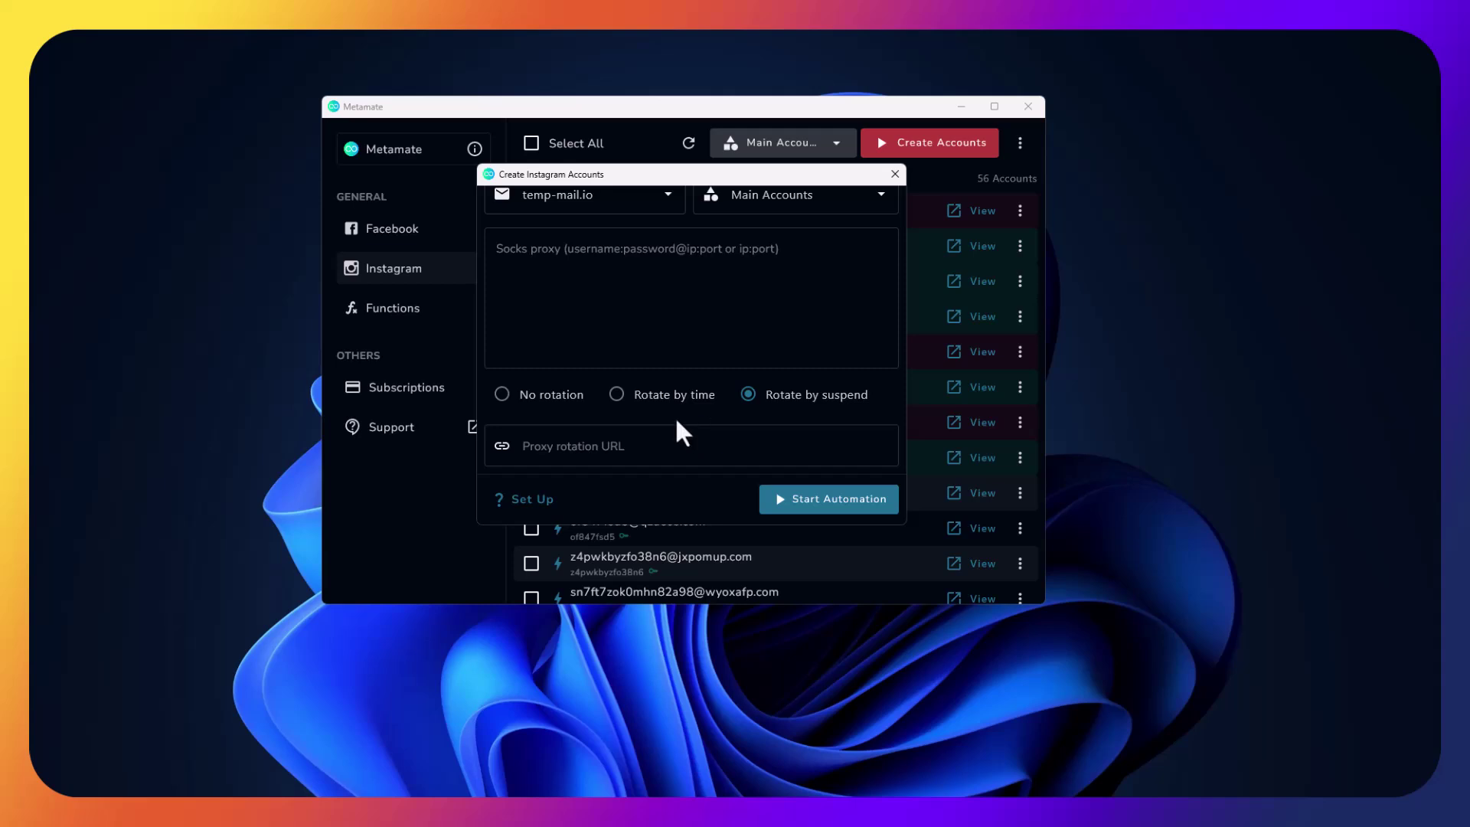
{"action": "scroll", "coordinate": [650, 407], "scroll_direction": "up", "scroll_amount": 5}
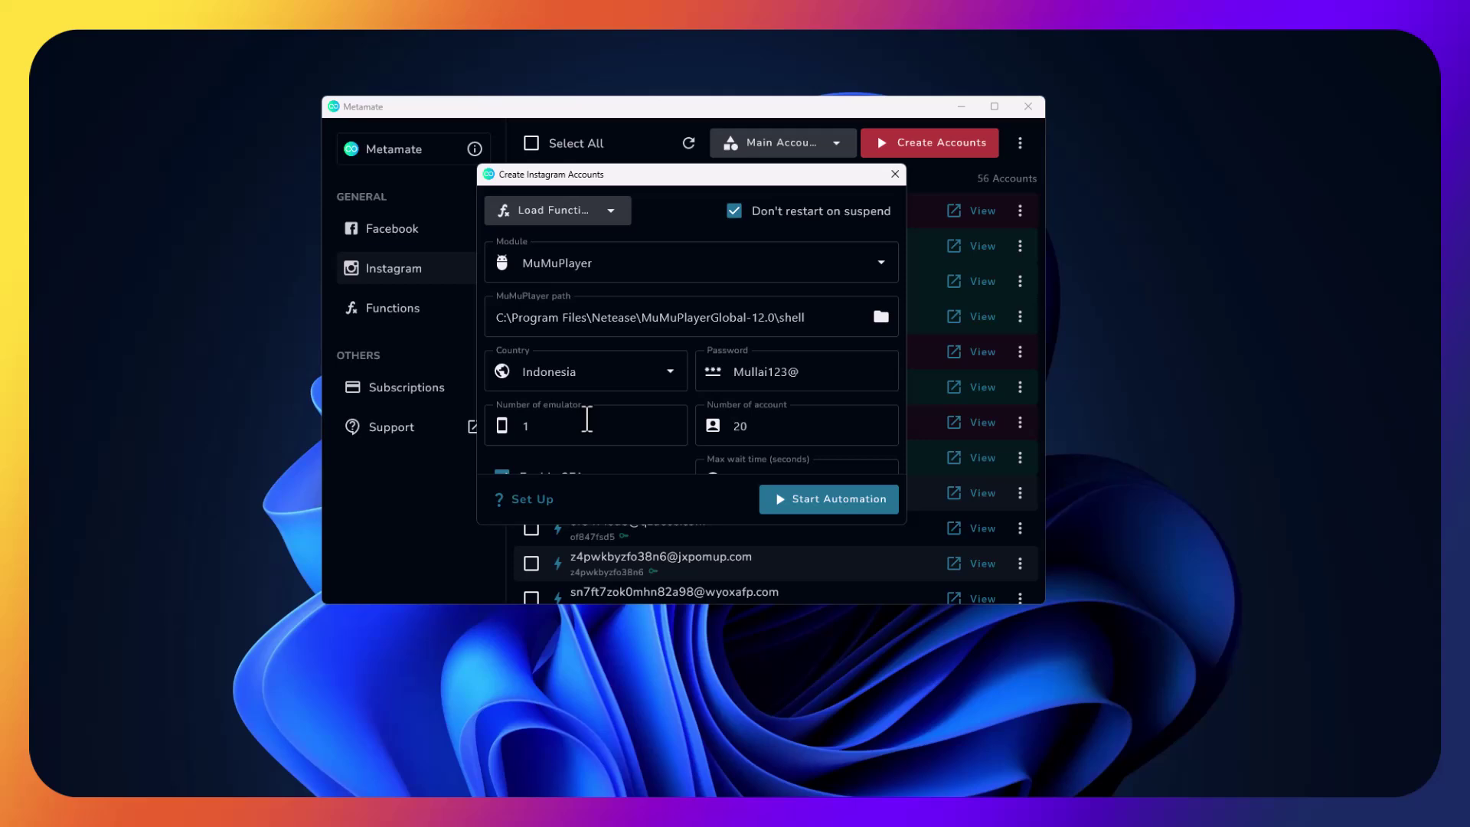
Open the online MuMuPlayer setup guide in the browser
{"action": "left_click", "coordinate": [531, 496]}
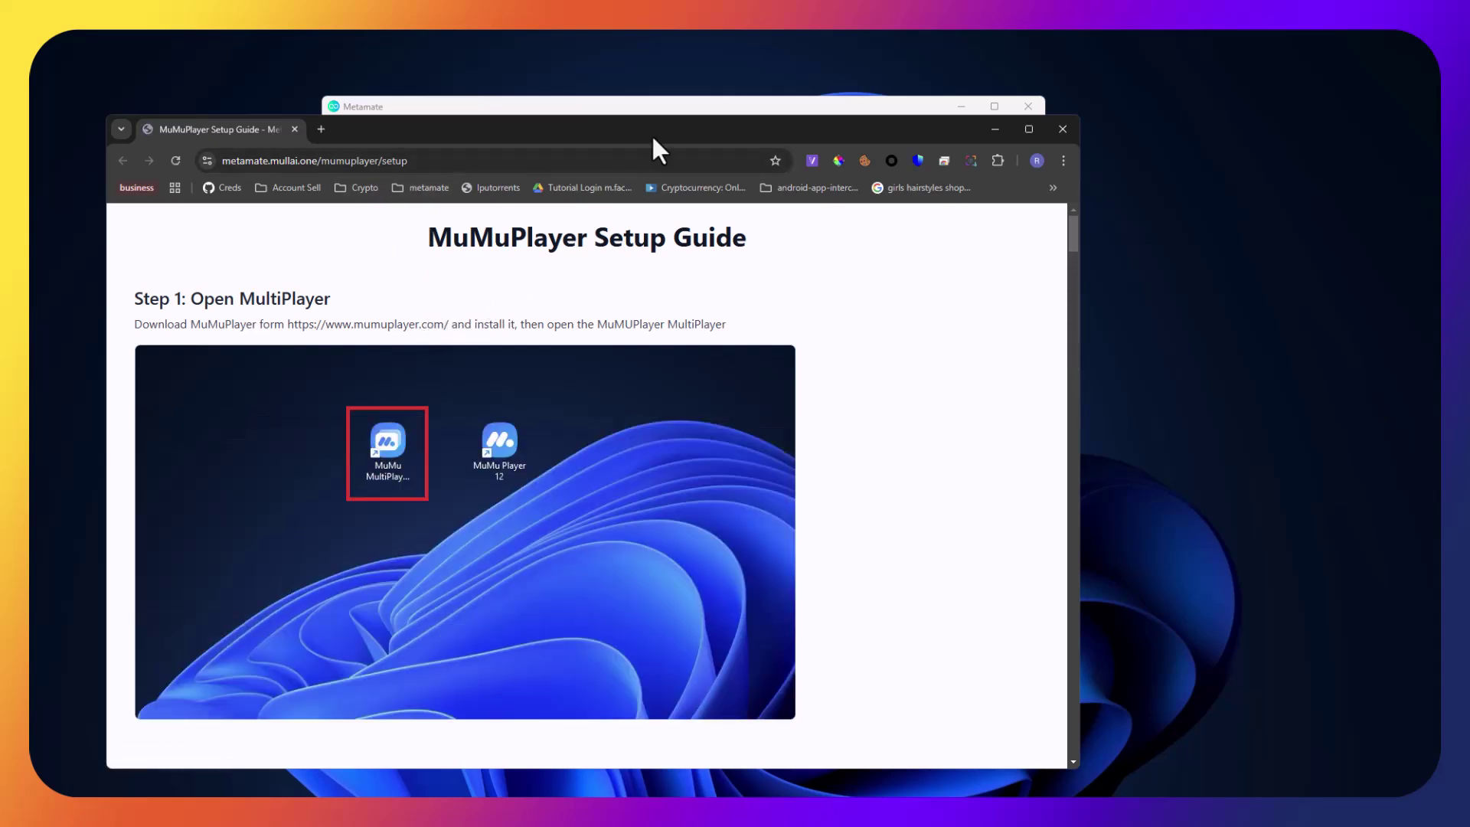
{"action": "left_click_drag", "start_coordinate": [654, 129], "coordinate": [664, 158]}
{"action": "left_click", "coordinate": [699, 109]}
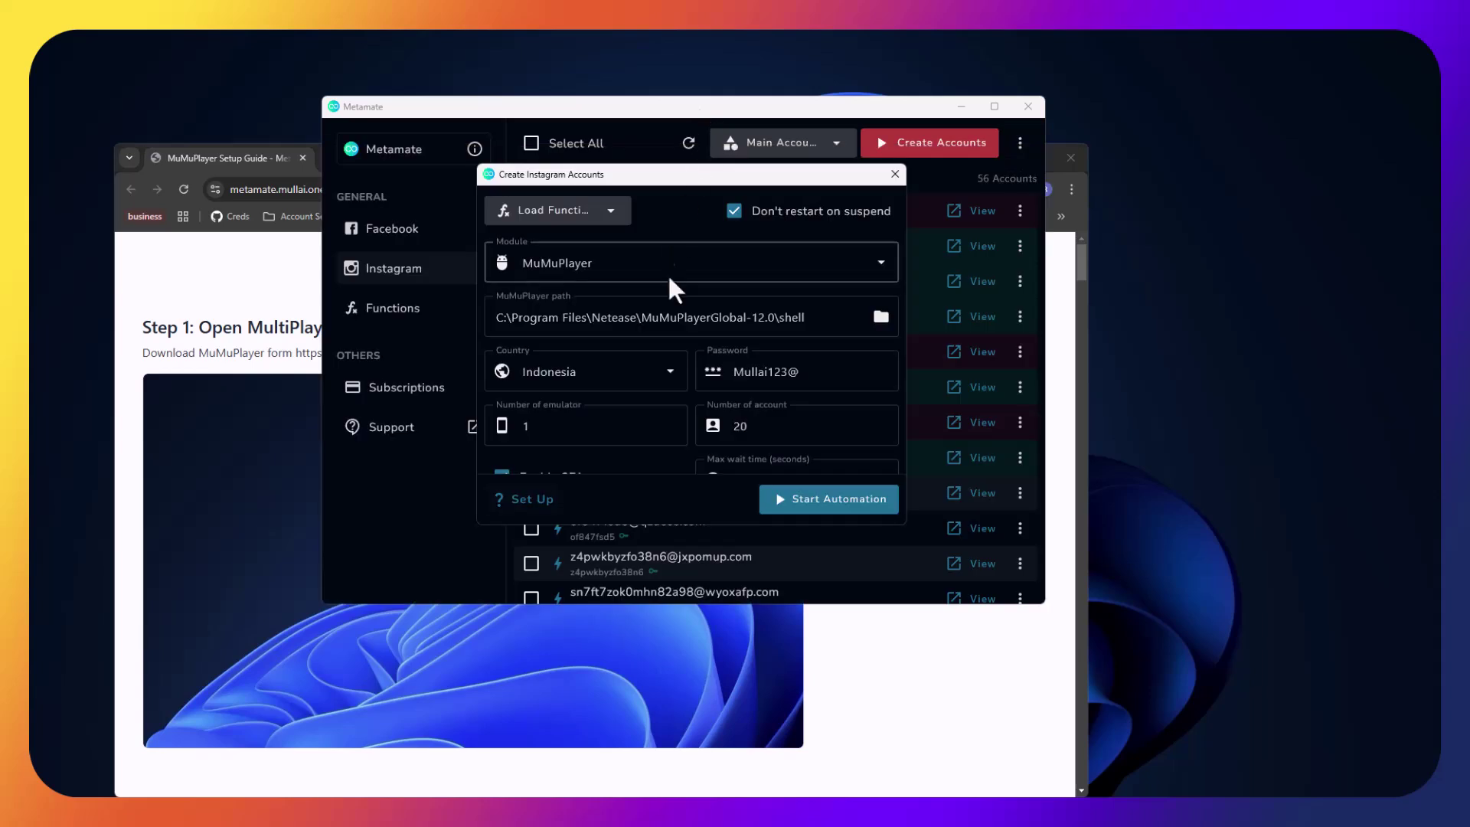
Switch the emulator module to LDPlayer, open its guide, then return to MuMuPlayer's guide
{"action": "left_click", "coordinate": [668, 271]}
{"action": "left_click", "coordinate": [584, 324]}
{"action": "left_click", "coordinate": [537, 500]}
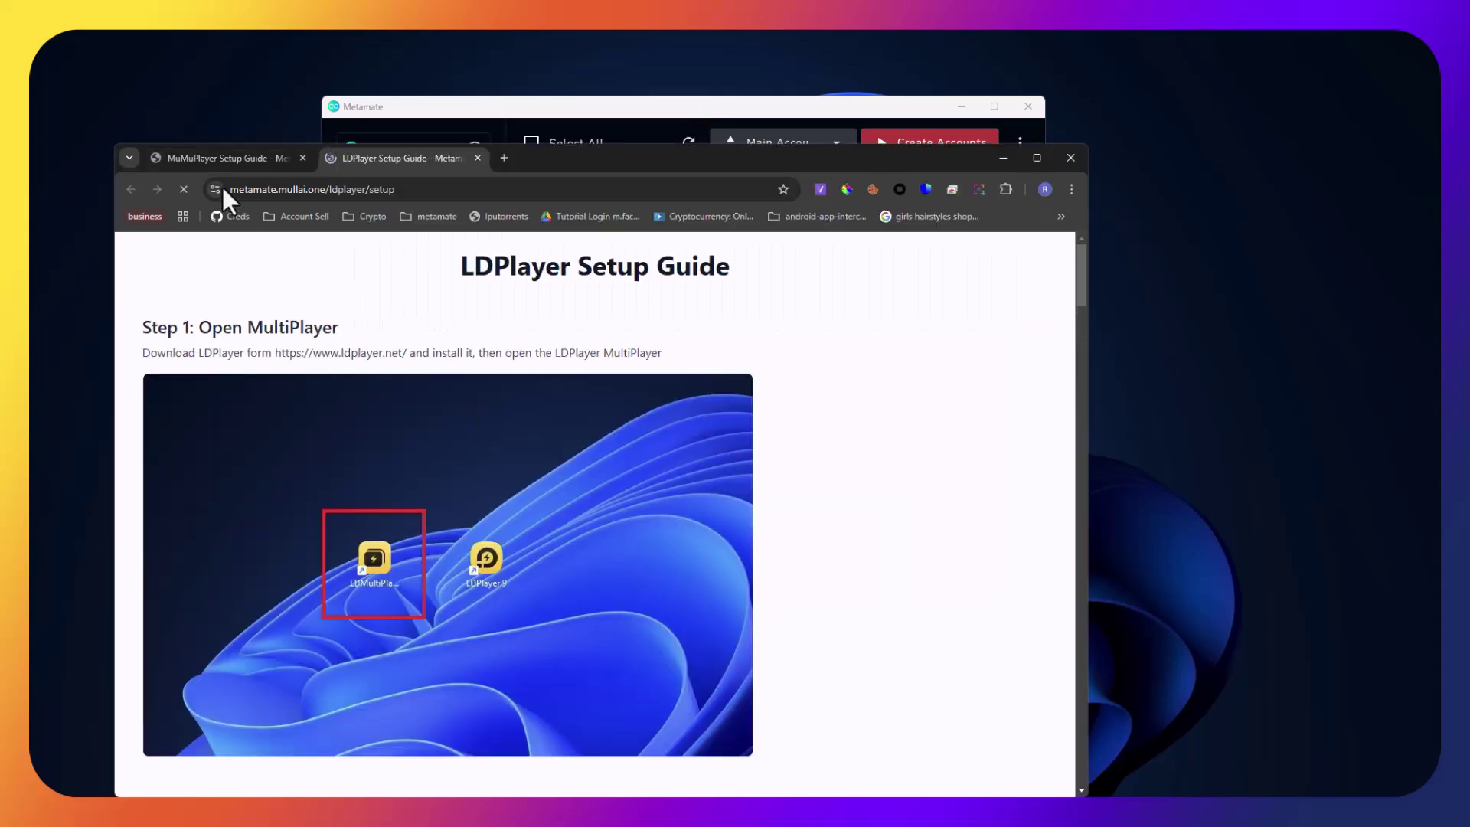
{"action": "left_click", "coordinate": [248, 152]}
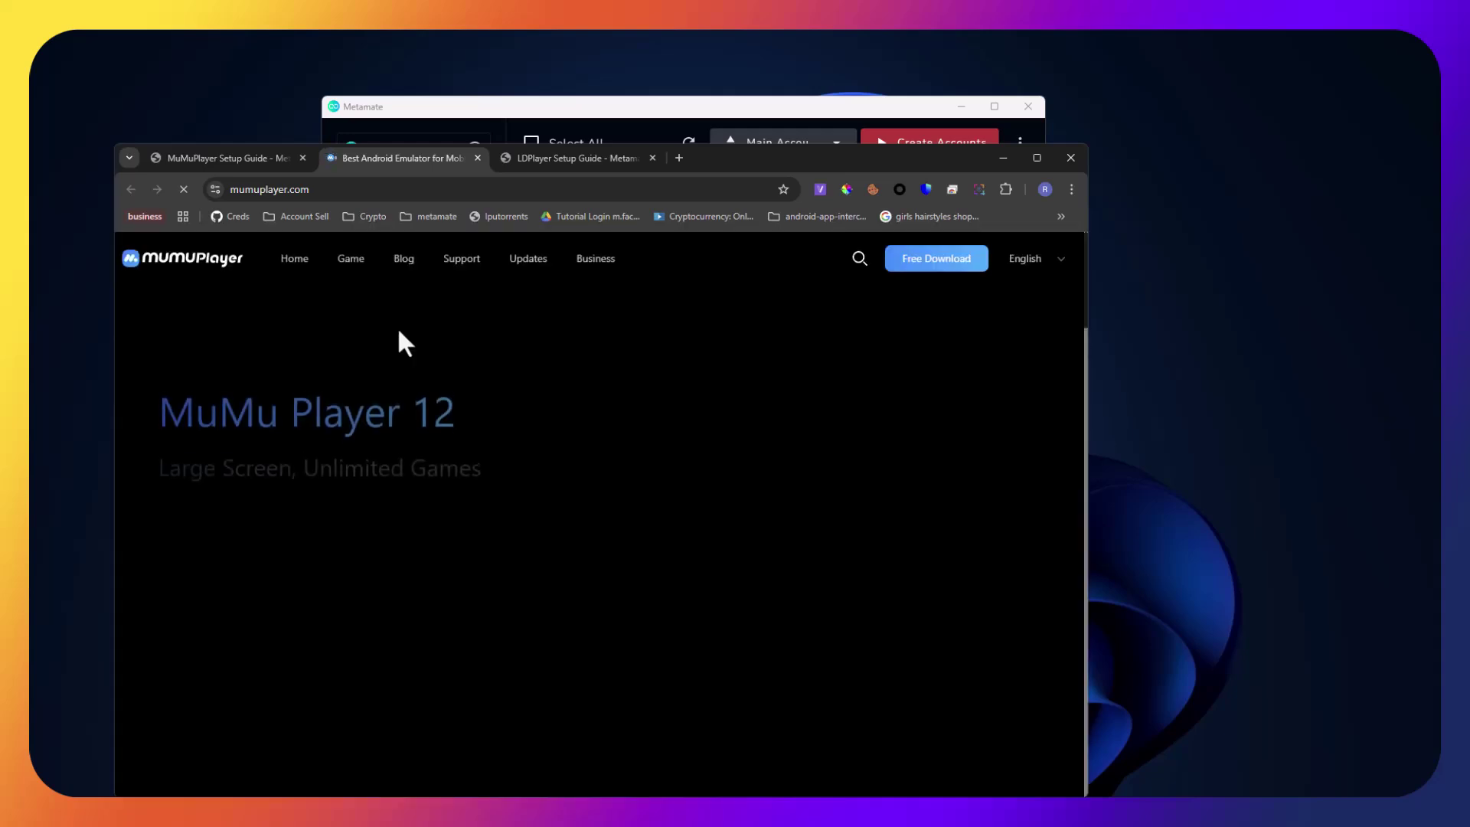
Scroll the MuMuPlayer guide to its Remove Account steps, then view the LDPlayer Setup Guide
{"action": "left_click", "coordinate": [250, 158]}
{"action": "scroll", "coordinate": [416, 413], "scroll_direction": "down", "scroll_amount": 2}
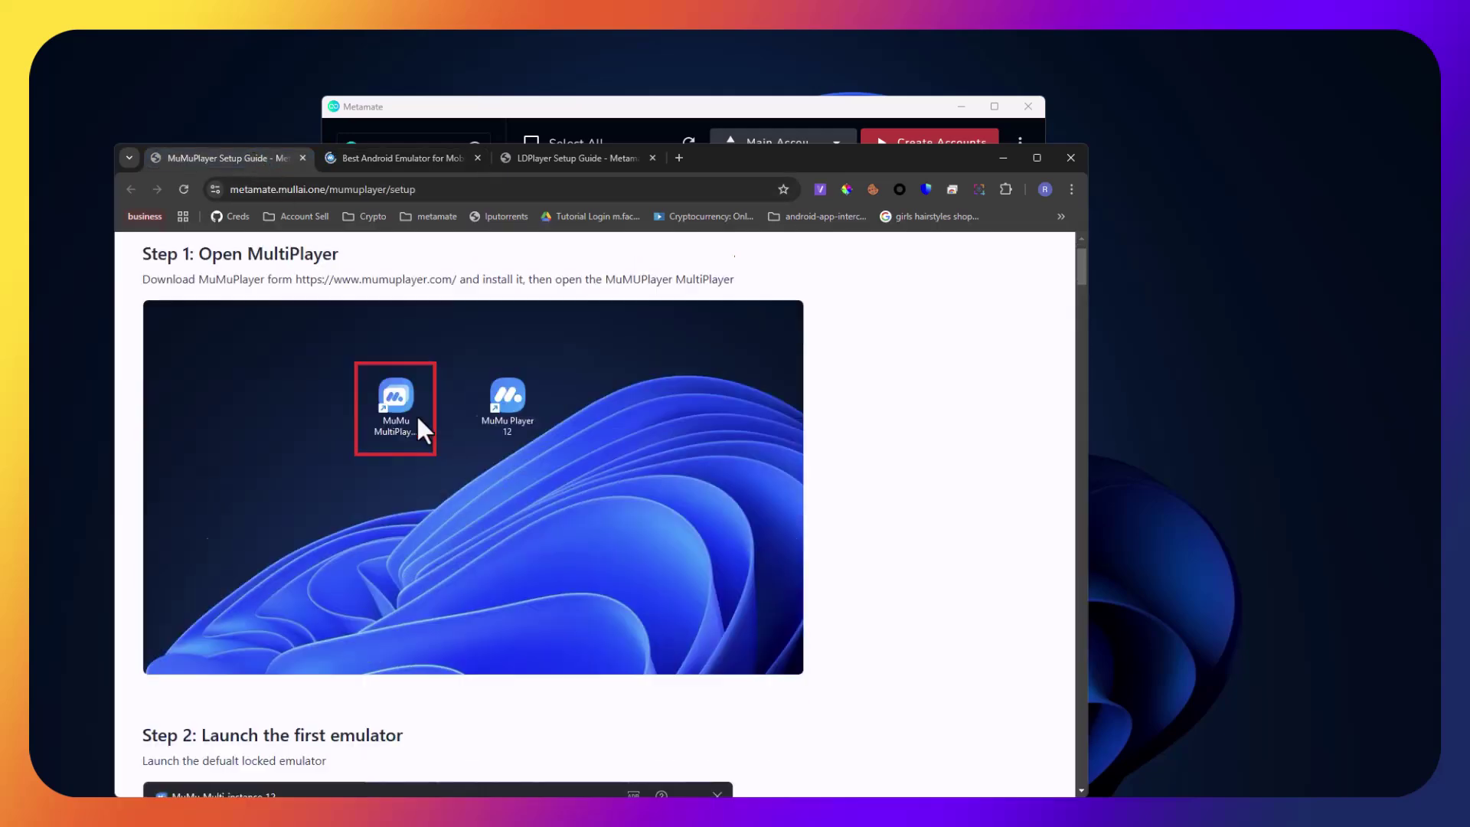
{"action": "scroll", "coordinate": [412, 413], "scroll_direction": "down", "scroll_amount": 2}
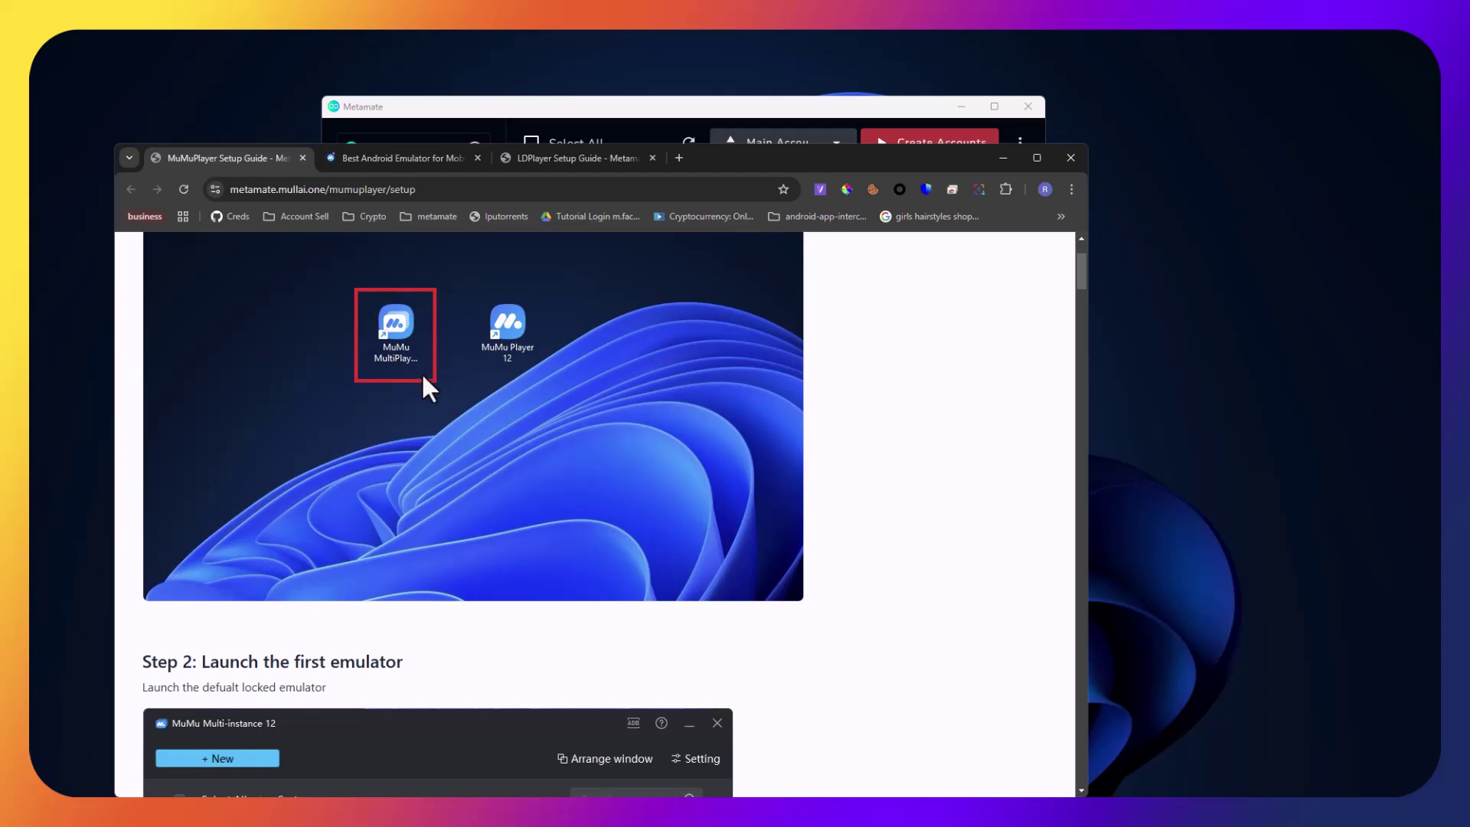
{"action": "scroll", "coordinate": [422, 381], "scroll_direction": "down", "scroll_amount": 2}
{"action": "scroll", "coordinate": [422, 379], "scroll_direction": "down", "scroll_amount": 1}
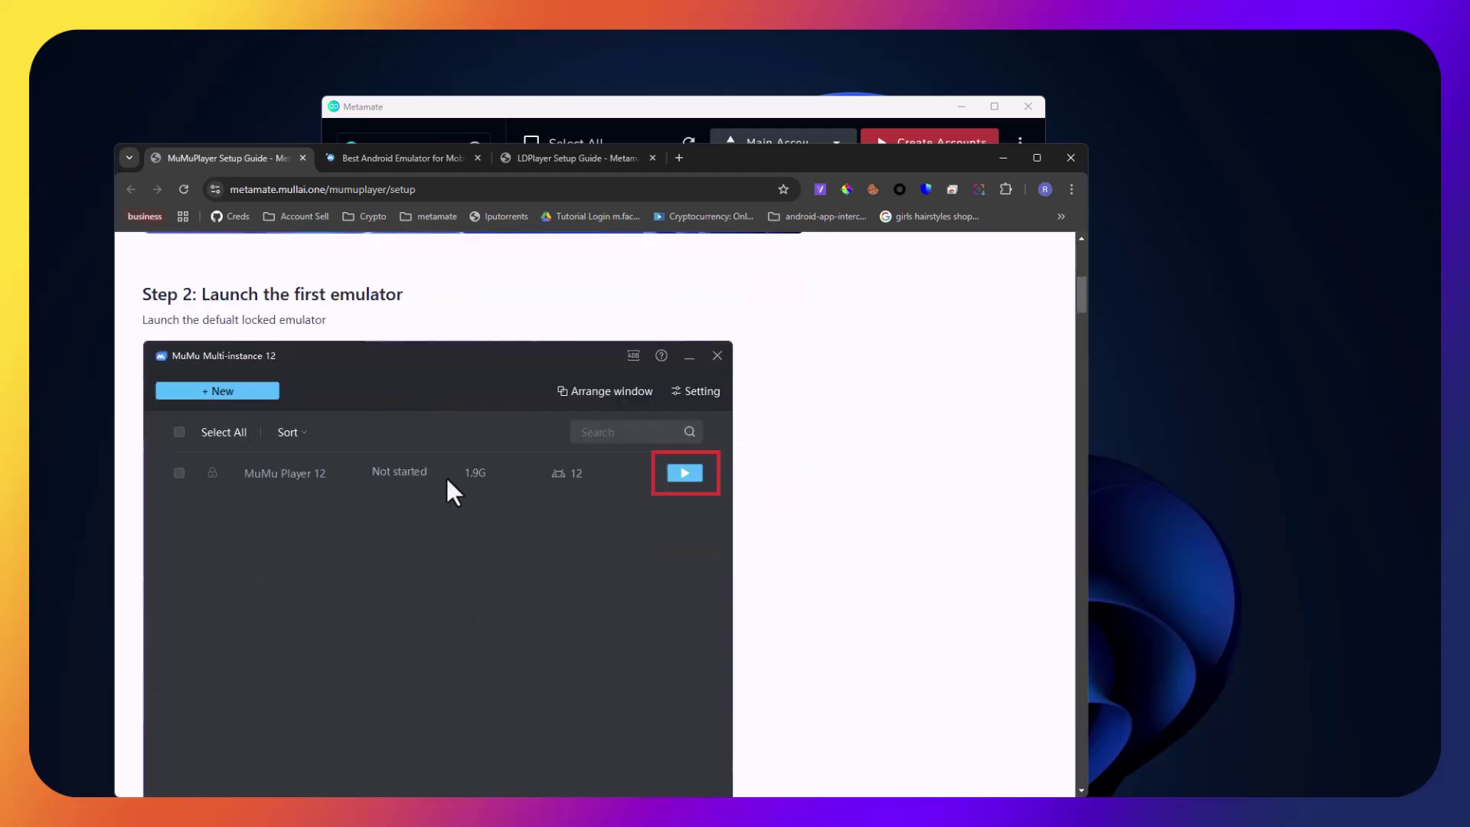
{"action": "scroll", "coordinate": [531, 499], "scroll_direction": "down", "scroll_amount": 1}
{"action": "scroll", "coordinate": [531, 498], "scroll_direction": "down", "scroll_amount": 4}
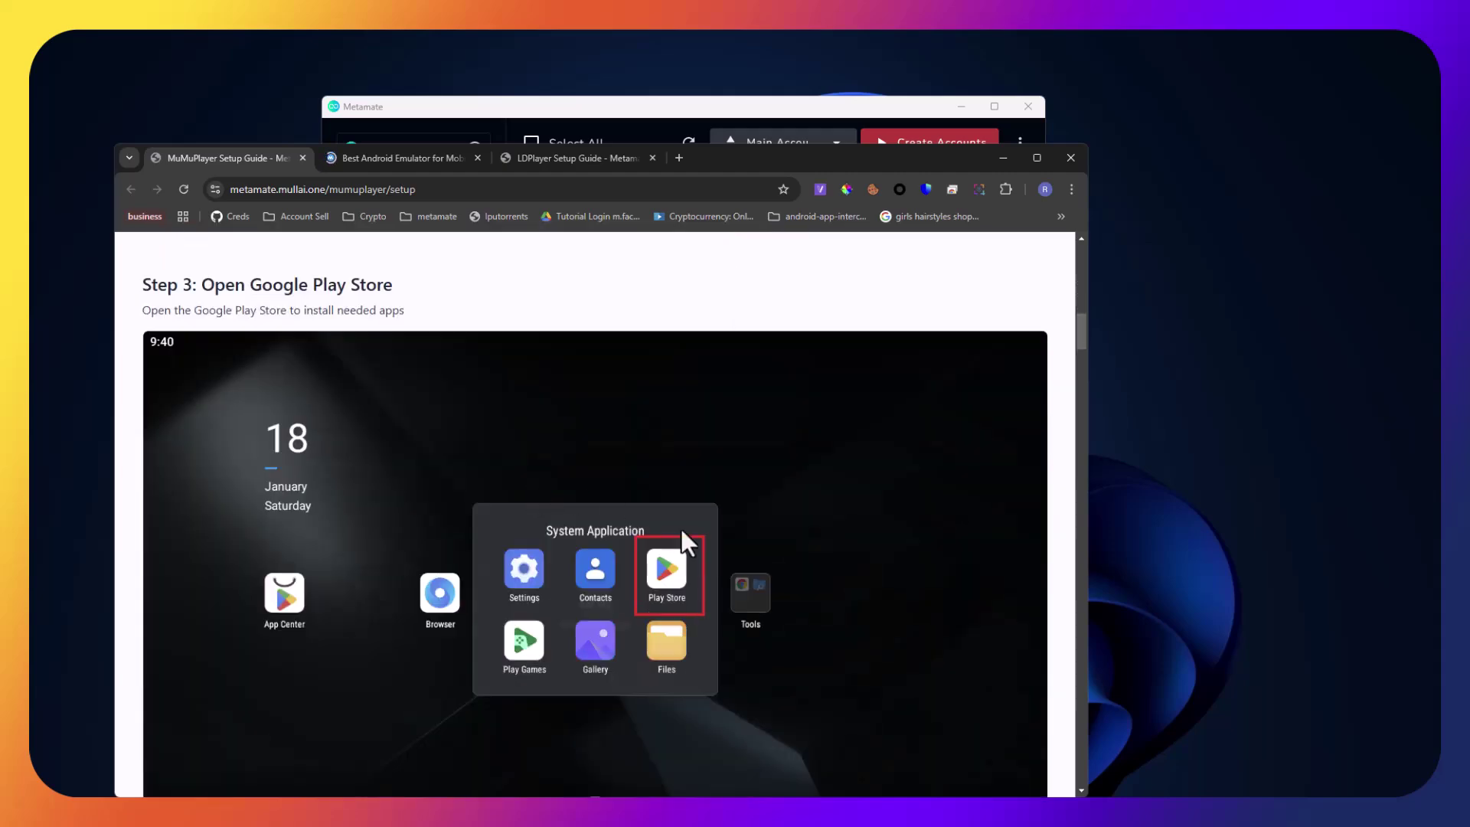
{"action": "scroll", "coordinate": [669, 579], "scroll_direction": "down", "scroll_amount": 2}
{"action": "scroll", "coordinate": [662, 578], "scroll_direction": "down", "scroll_amount": 2}
{"action": "scroll", "coordinate": [652, 576], "scroll_direction": "down", "scroll_amount": 2}
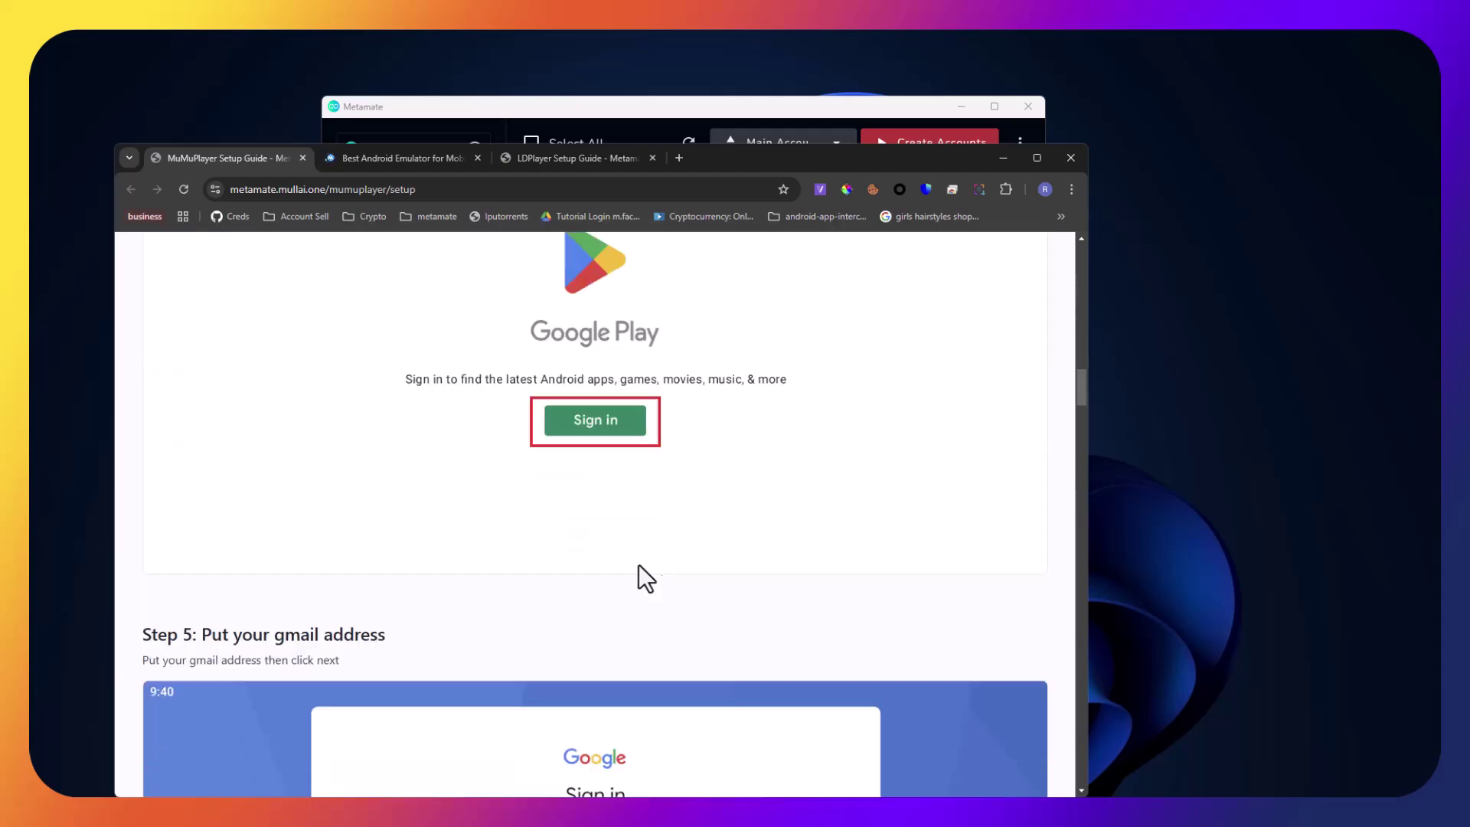
{"action": "scroll", "coordinate": [622, 522], "scroll_direction": "down", "scroll_amount": 3}
{"action": "scroll", "coordinate": [470, 540], "scroll_direction": "down", "scroll_amount": 3}
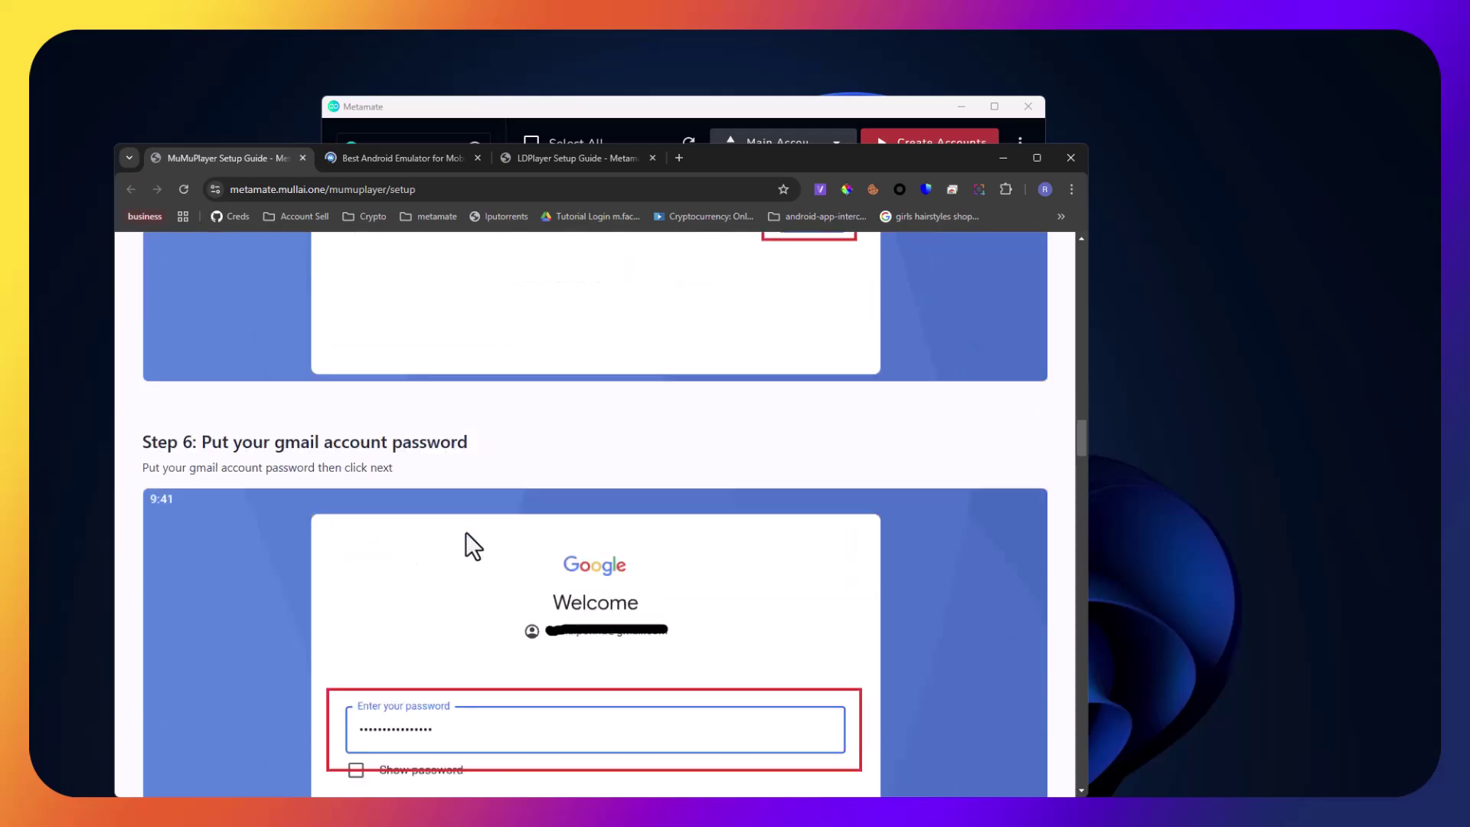
{"action": "scroll", "coordinate": [468, 535], "scroll_direction": "down", "scroll_amount": 3}
{"action": "scroll", "coordinate": [474, 546], "scroll_direction": "down", "scroll_amount": 3}
{"action": "scroll", "coordinate": [586, 535], "scroll_direction": "down", "scroll_amount": 2}
{"action": "scroll", "coordinate": [586, 536], "scroll_direction": "down", "scroll_amount": 3}
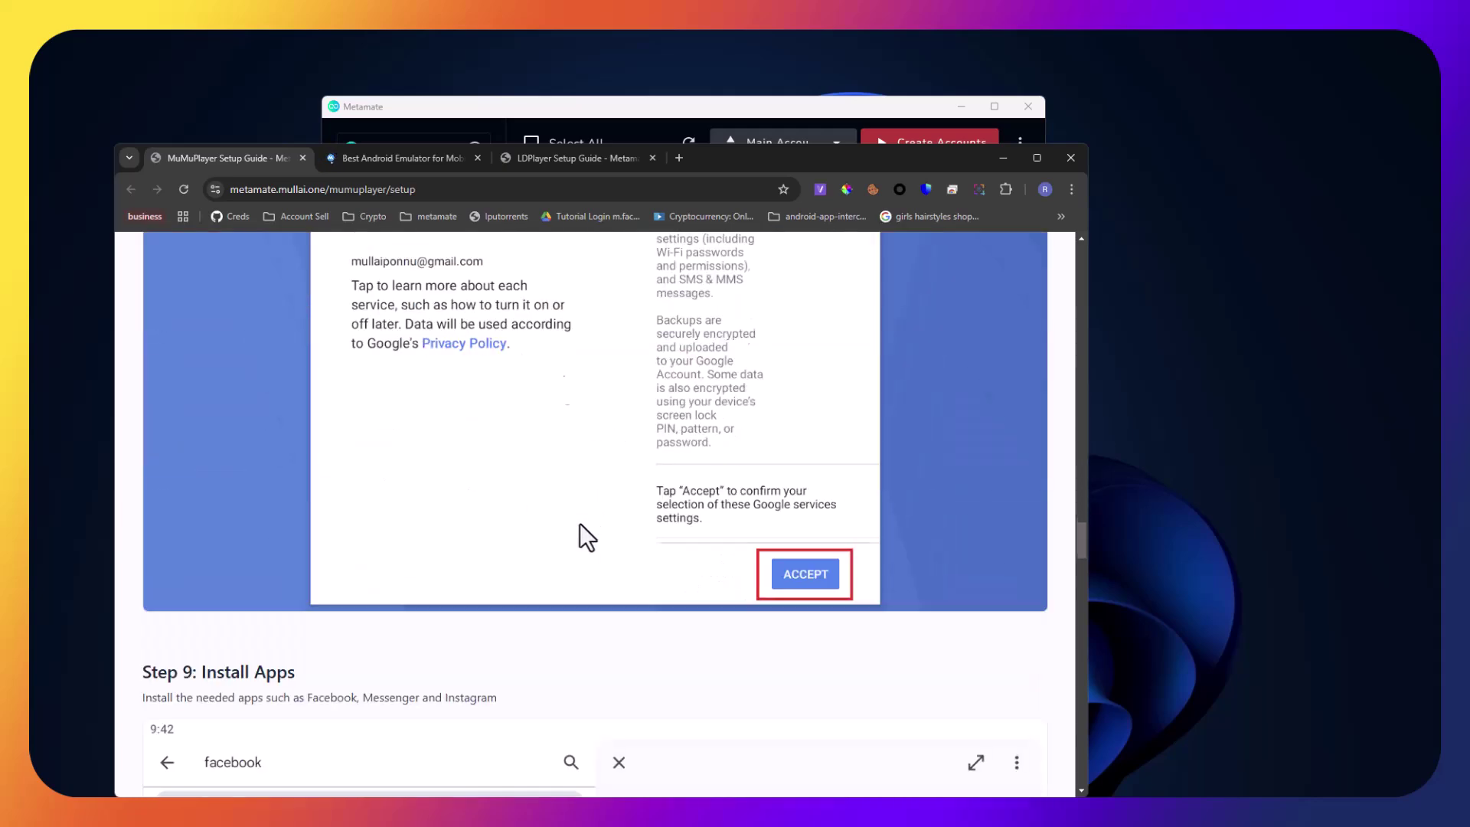
{"action": "scroll", "coordinate": [587, 535], "scroll_direction": "down", "scroll_amount": 3}
{"action": "scroll", "coordinate": [581, 532], "scroll_direction": "down", "scroll_amount": 1}
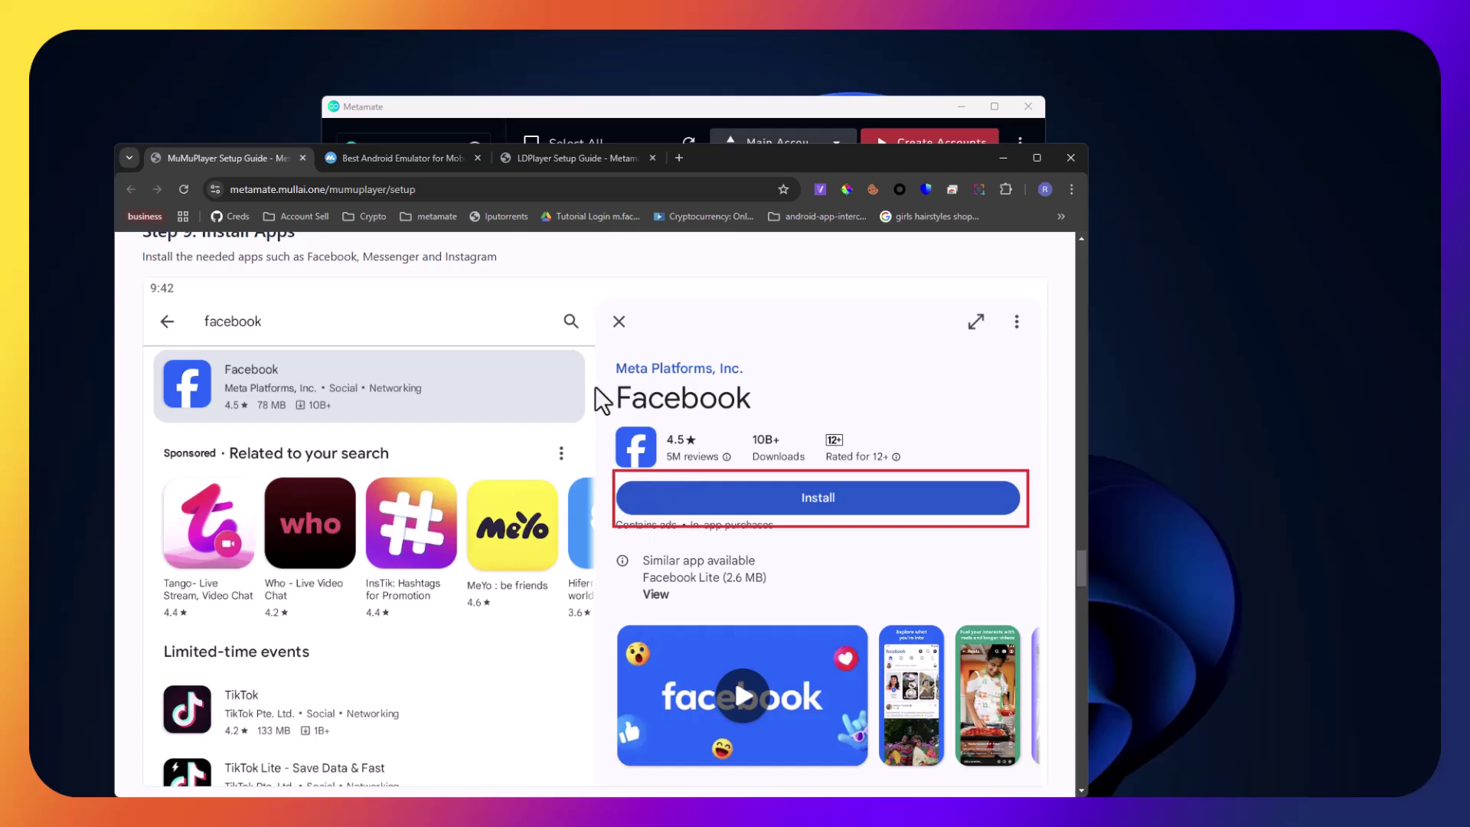
{"action": "scroll", "coordinate": [591, 443], "scroll_direction": "down", "scroll_amount": 3}
{"action": "scroll", "coordinate": [588, 446], "scroll_direction": "down", "scroll_amount": 4}
{"action": "scroll", "coordinate": [562, 498], "scroll_direction": "down", "scroll_amount": 3}
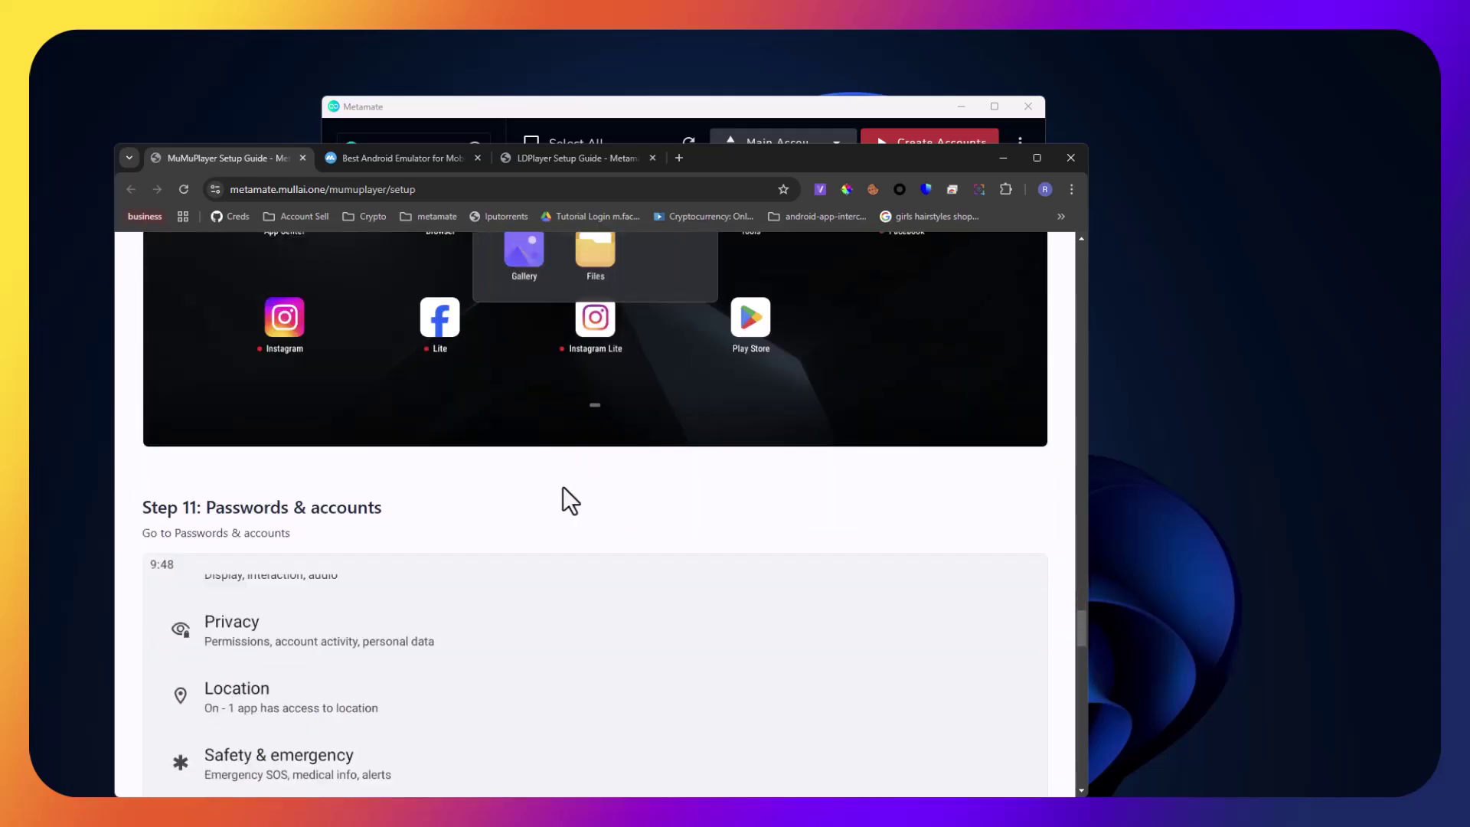
{"action": "scroll", "coordinate": [561, 493], "scroll_direction": "down", "scroll_amount": 2}
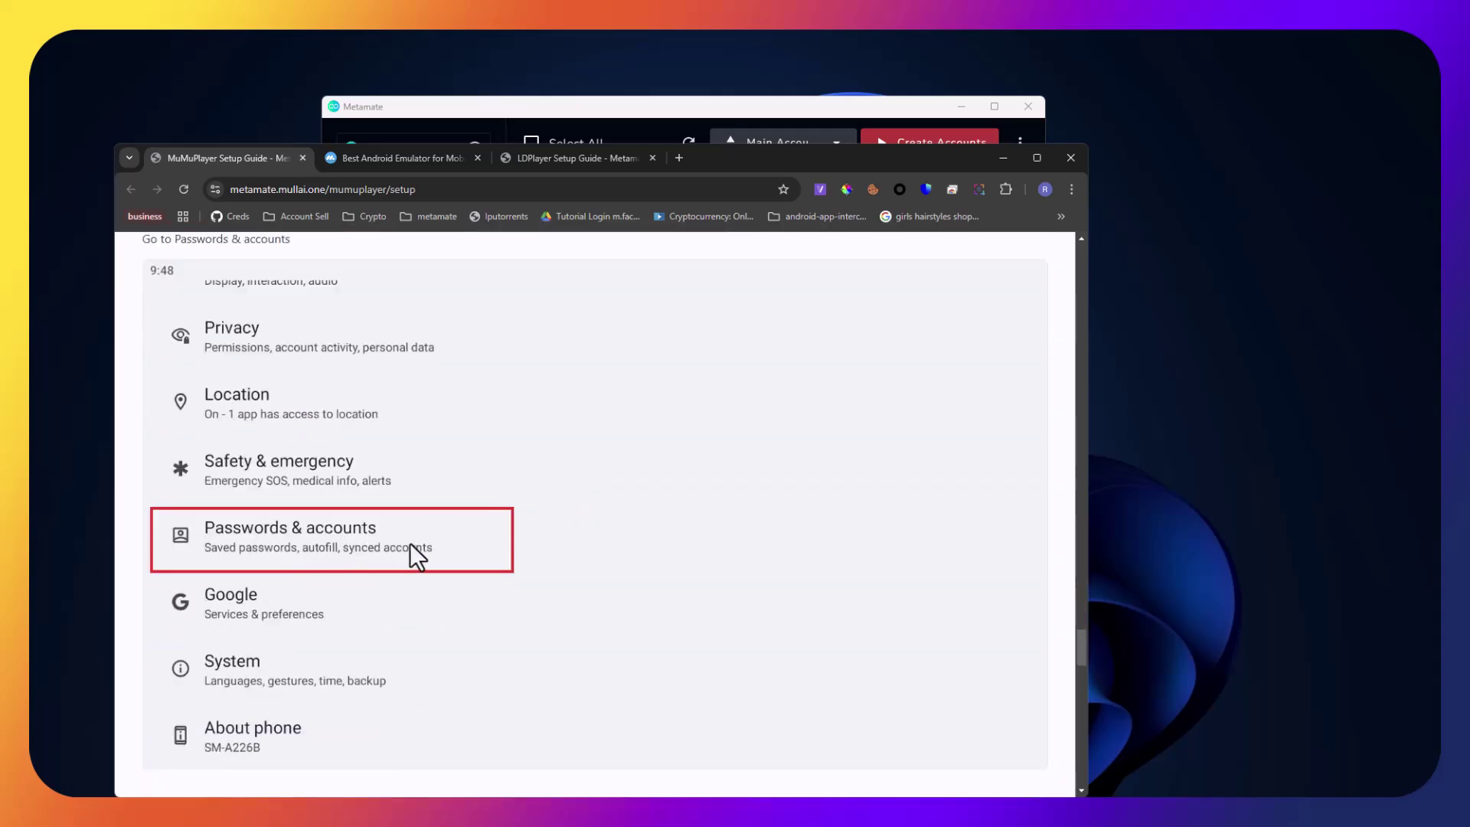
{"action": "scroll", "coordinate": [498, 515], "scroll_direction": "down", "scroll_amount": 5}
{"action": "scroll", "coordinate": [253, 528], "scroll_direction": "down", "scroll_amount": 1}
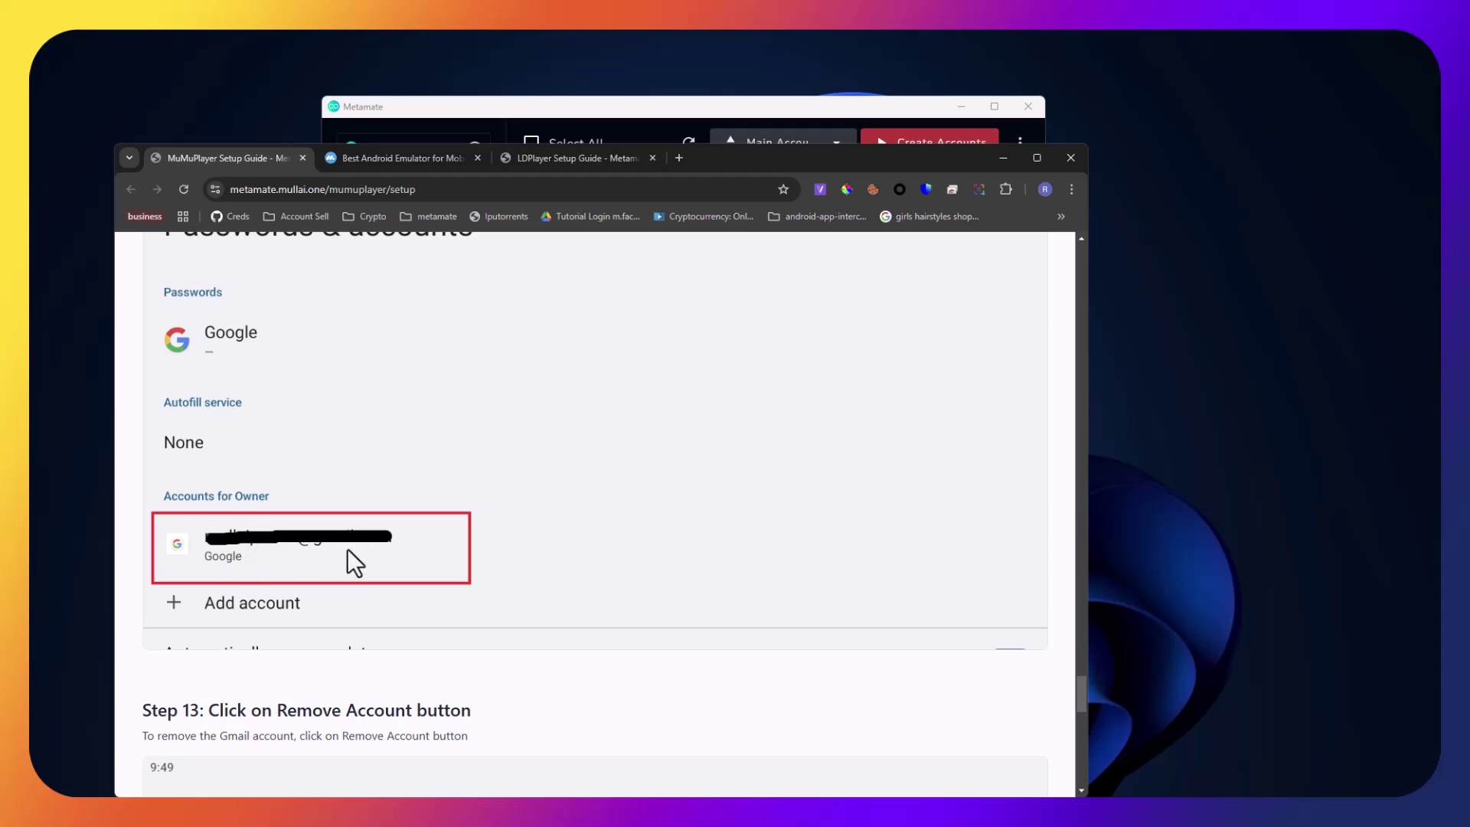
{"action": "scroll", "coordinate": [344, 552], "scroll_direction": "down", "scroll_amount": 2}
{"action": "scroll", "coordinate": [314, 574], "scroll_direction": "down", "scroll_amount": 3}
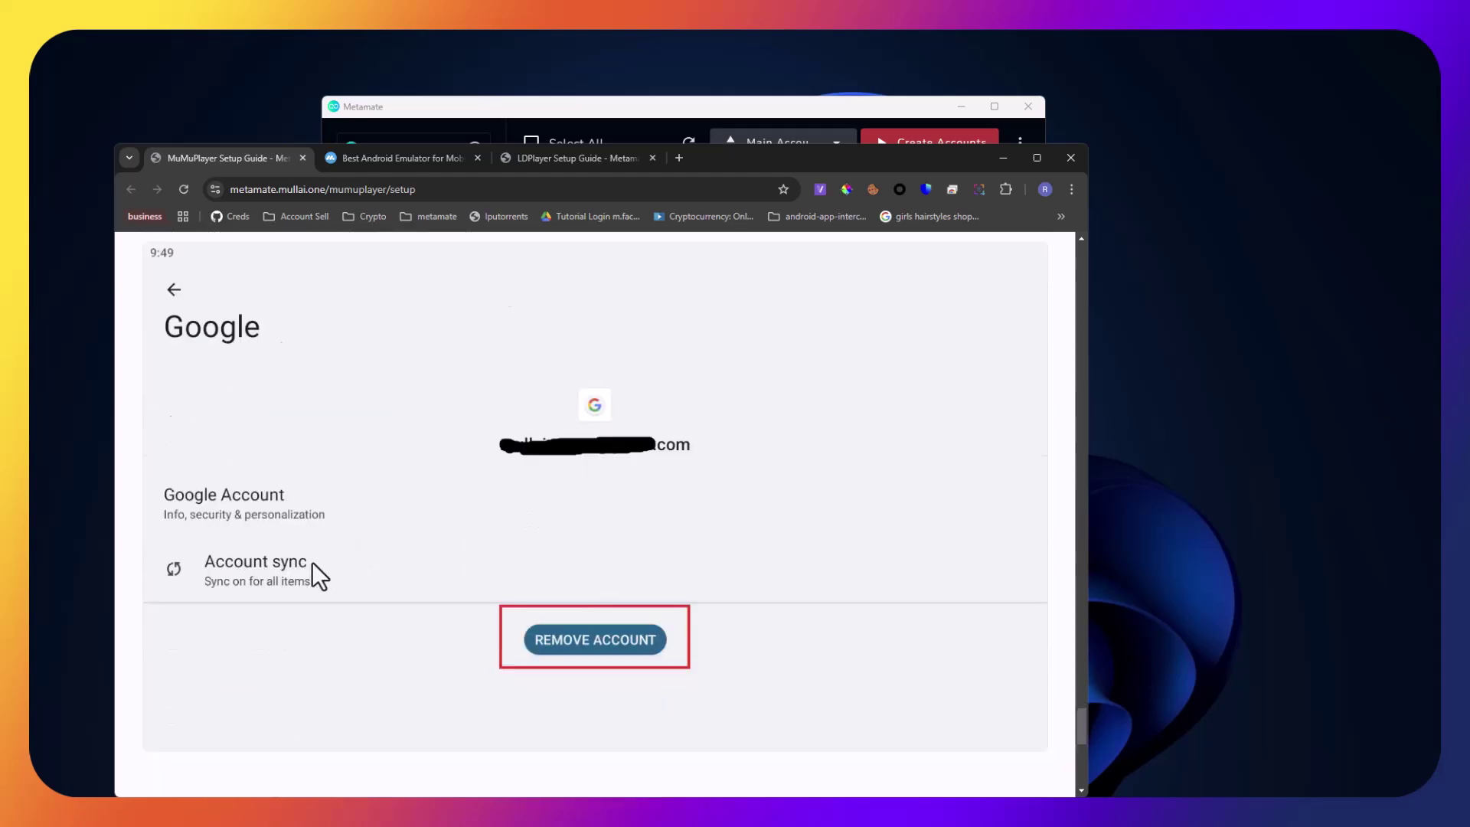
{"action": "scroll", "coordinate": [517, 591], "scroll_direction": "down", "scroll_amount": 2}
{"action": "scroll", "coordinate": [517, 590], "scroll_direction": "down", "scroll_amount": 3}
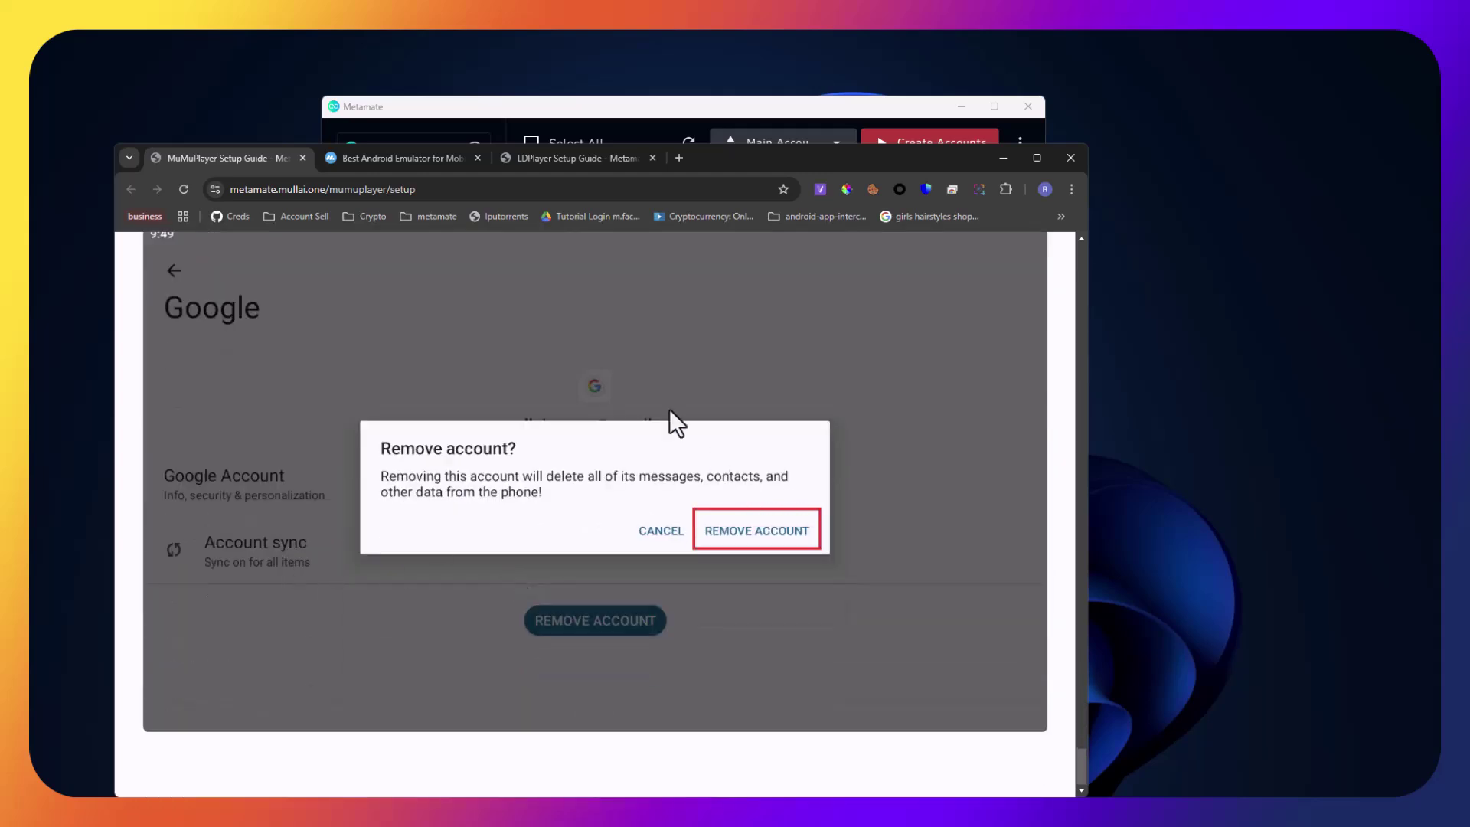
{"action": "left_click", "coordinate": [567, 158]}
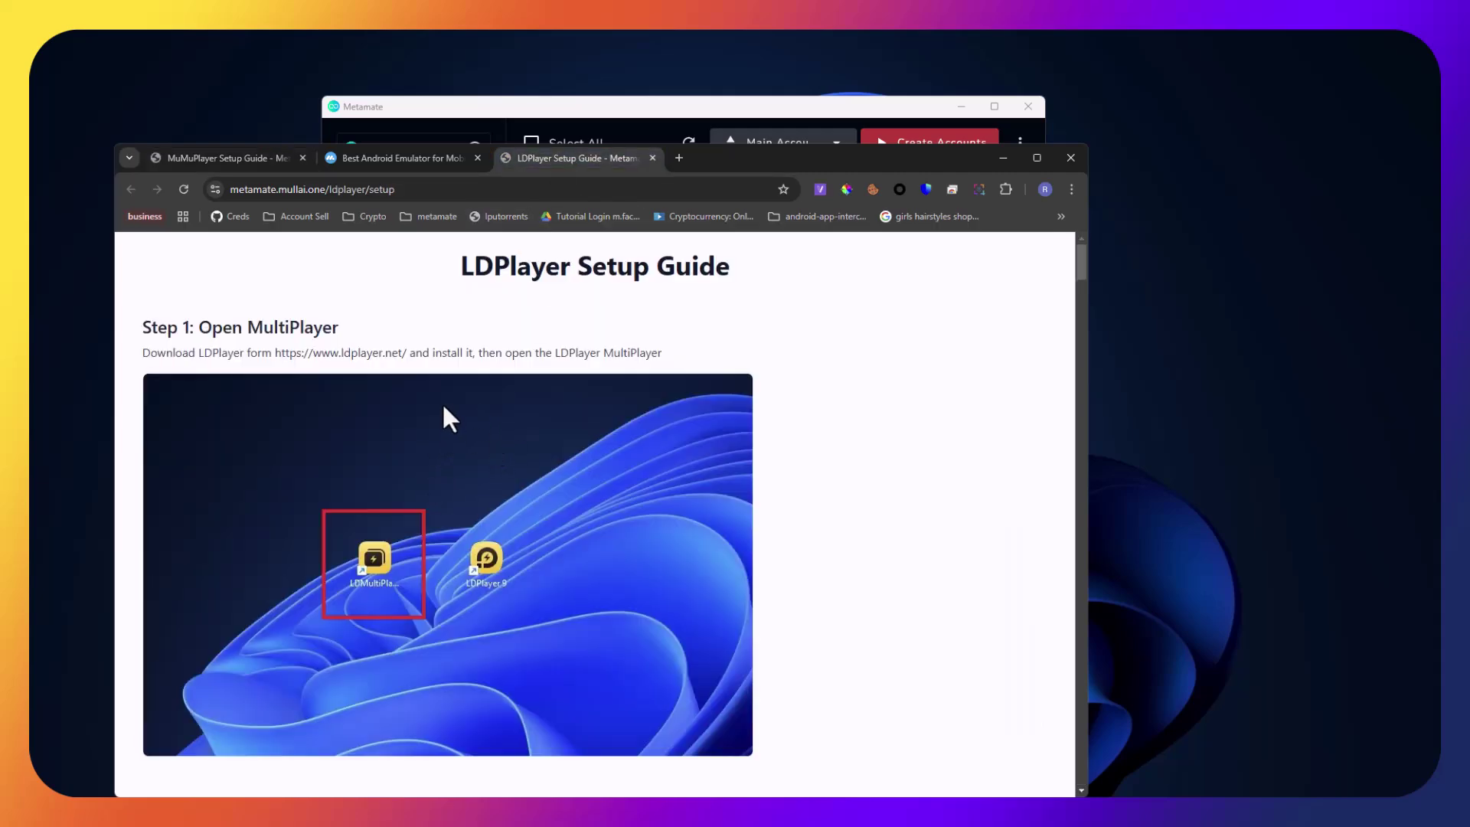
{"action": "scroll", "coordinate": [524, 403], "scroll_direction": "down", "scroll_amount": 8}
{"action": "scroll", "coordinate": [526, 395], "scroll_direction": "down", "scroll_amount": 6}
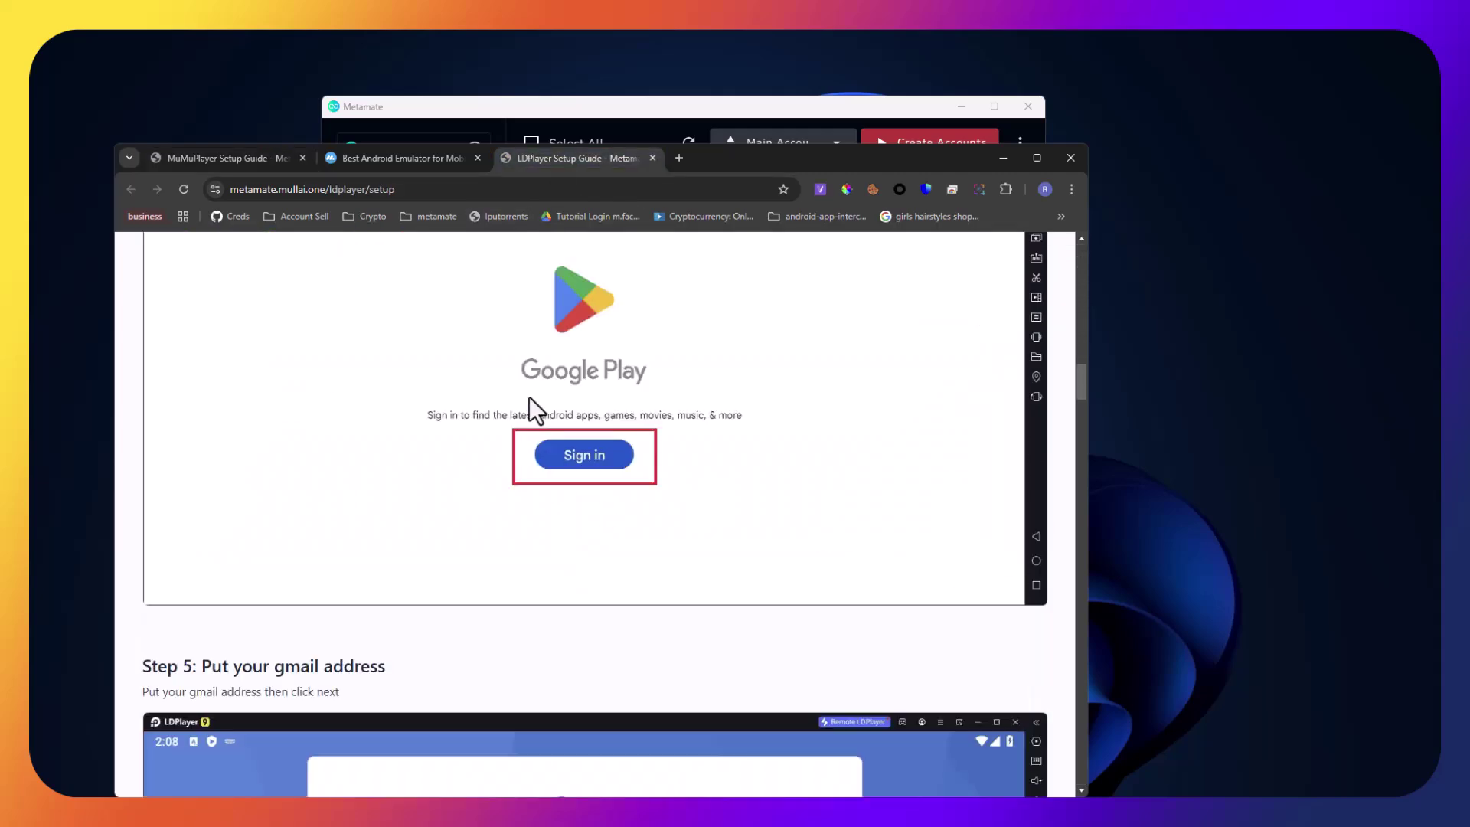
{"action": "scroll", "coordinate": [529, 396], "scroll_direction": "down", "scroll_amount": 5}
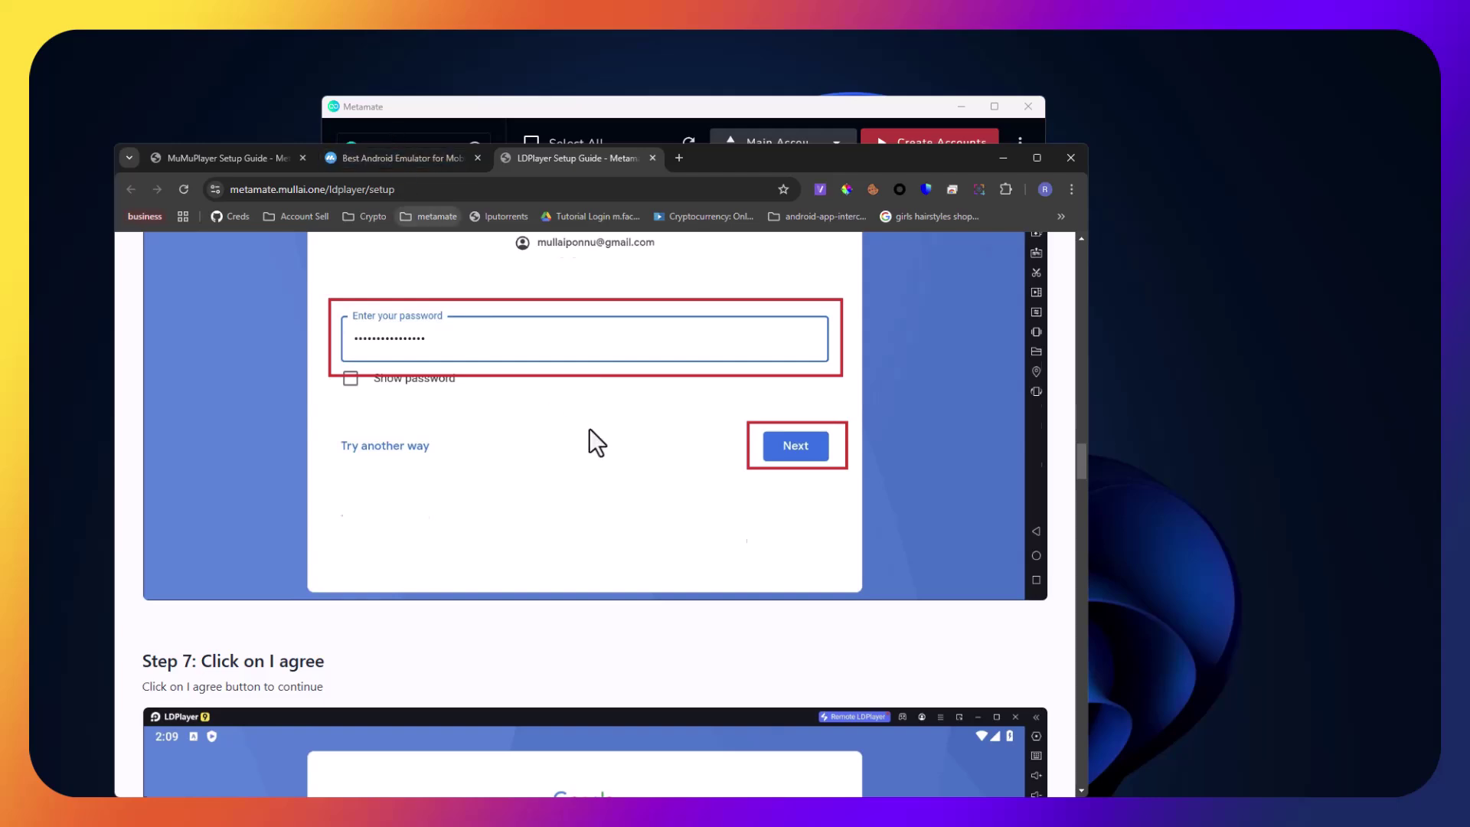
{"action": "scroll", "coordinate": [589, 427], "scroll_direction": "up", "scroll_amount": 15}
{"action": "scroll", "coordinate": [584, 415], "scroll_direction": "up", "scroll_amount": 6}
{"action": "scroll", "coordinate": [581, 411], "scroll_direction": "up", "scroll_amount": 5}
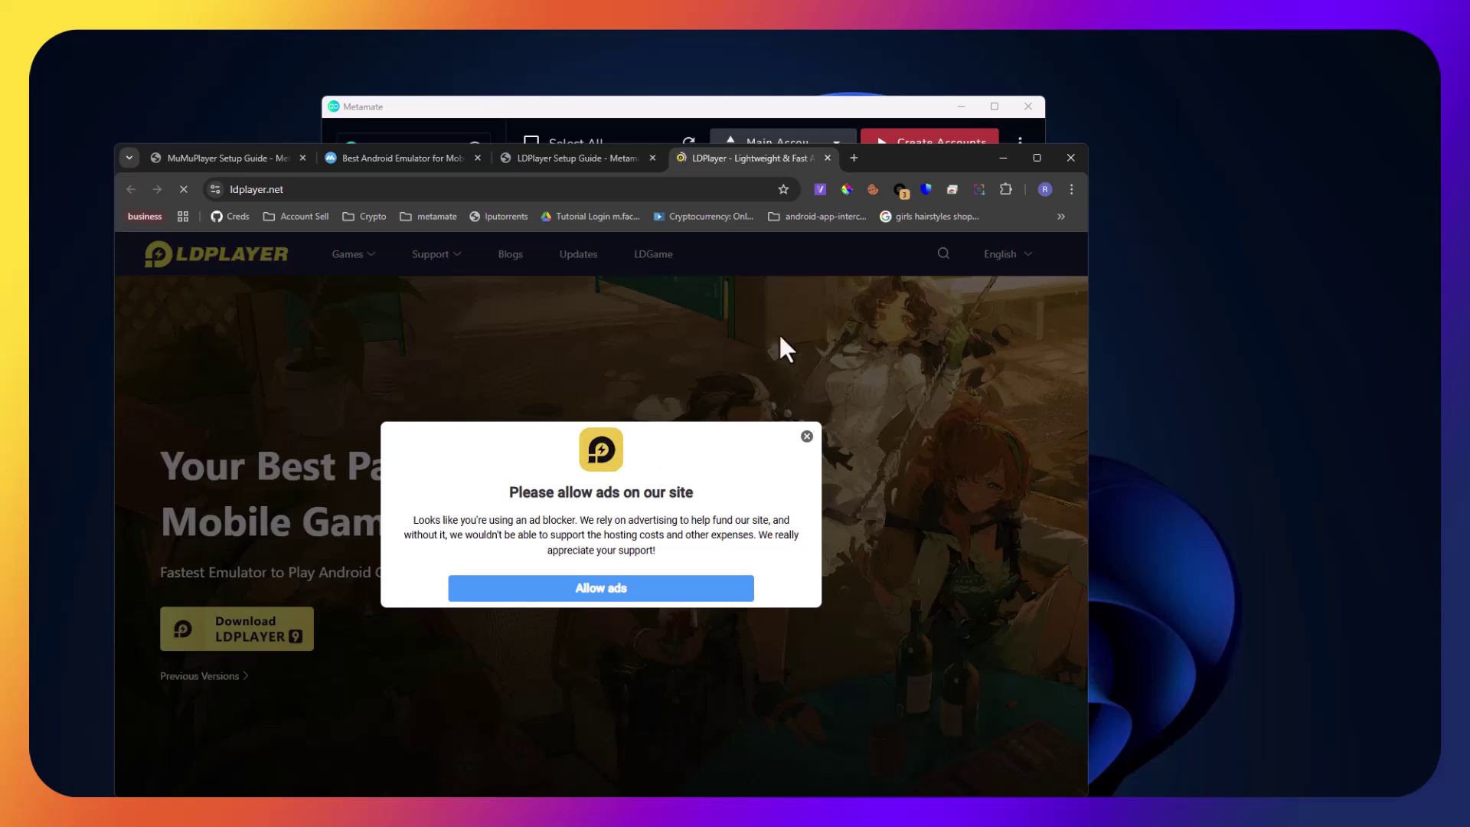
Close the ldplayer.net tab, leaving the LDPlayer guide at Step 1
{"action": "left_click", "coordinate": [825, 158]}
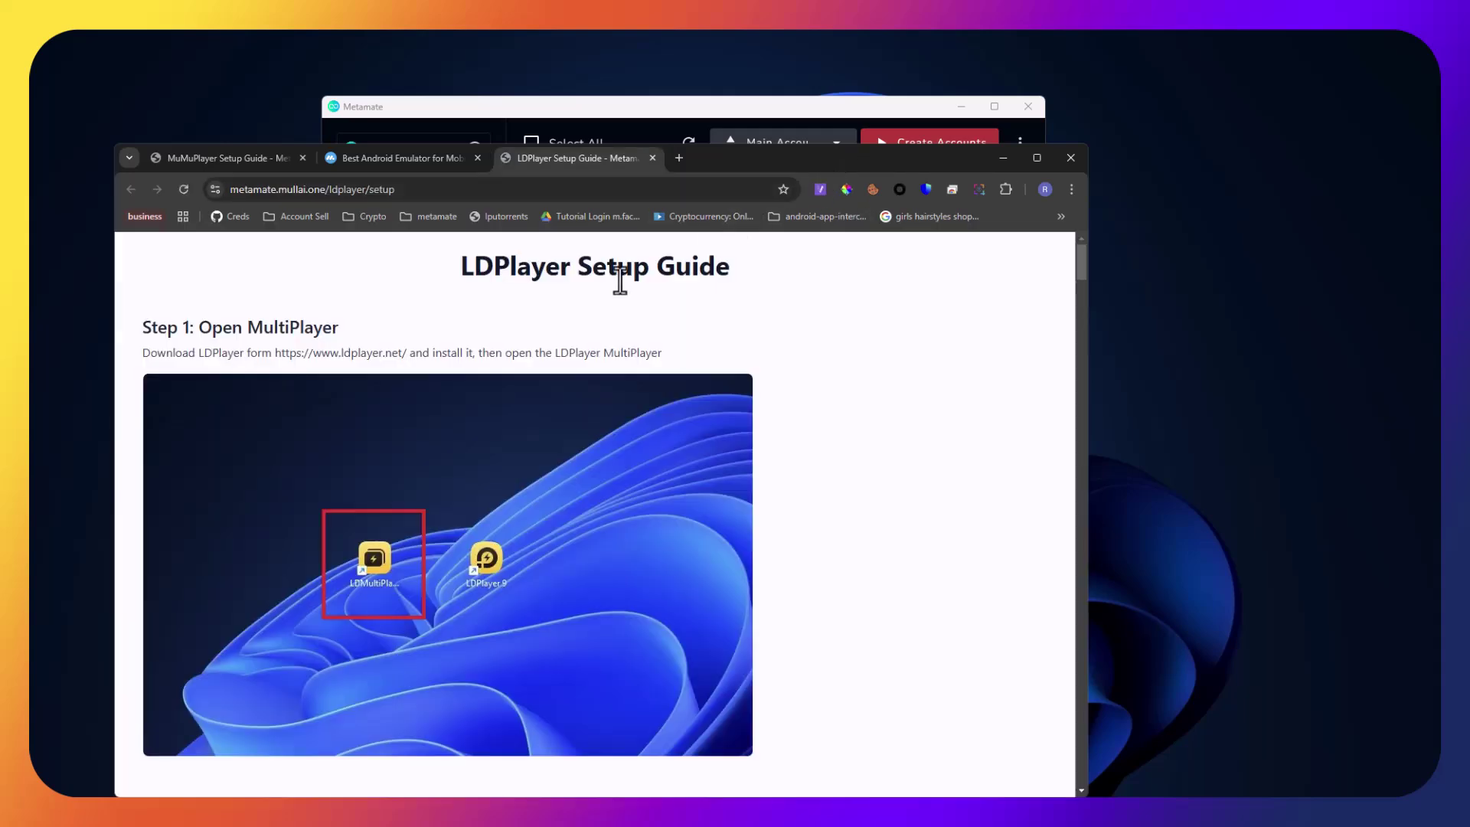
Close the Create Instagram Accounts settings and go to the Functions list
{"action": "left_click", "coordinate": [791, 113]}
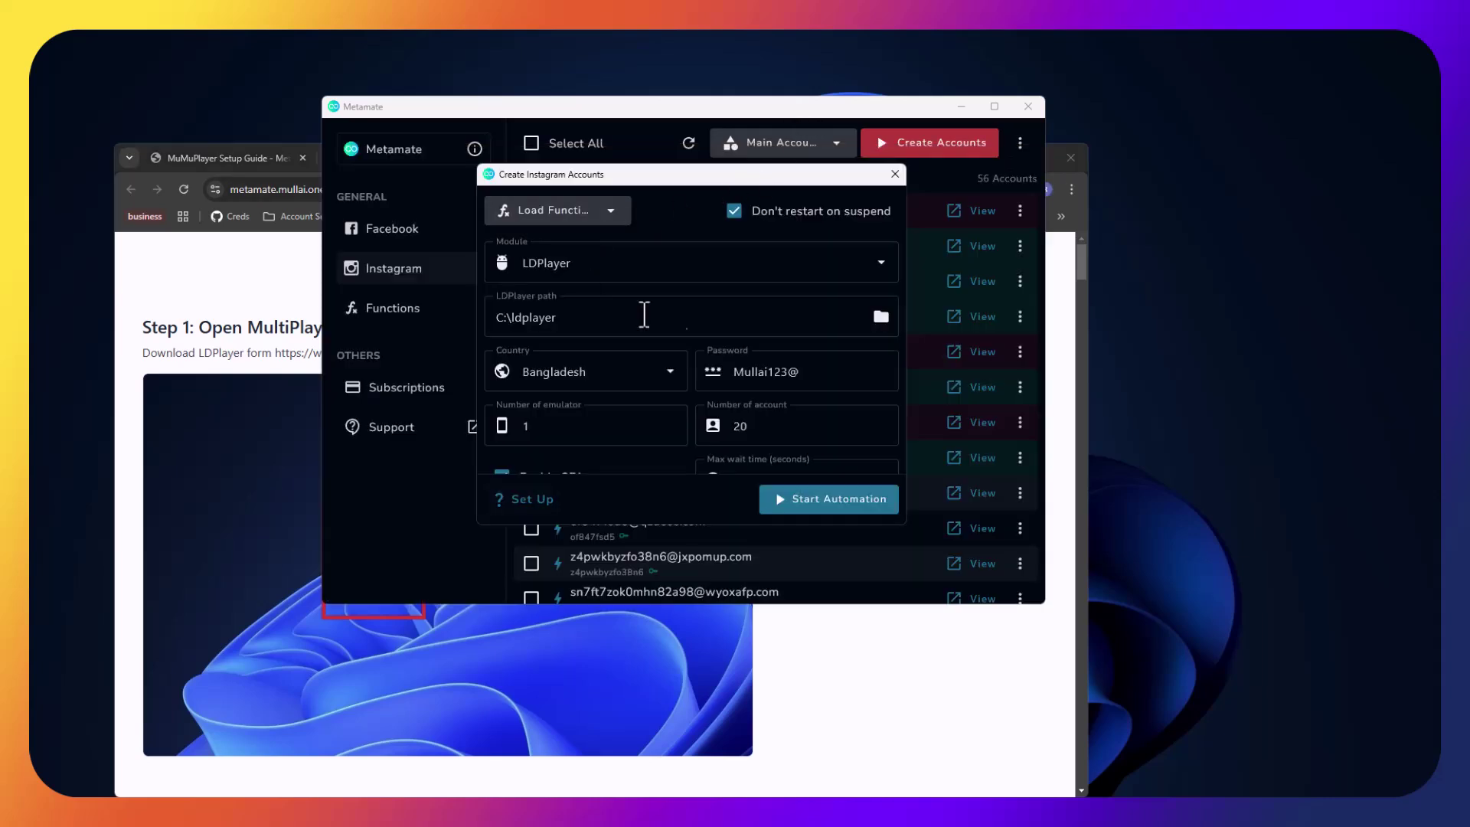
{"action": "scroll", "coordinate": [809, 344], "scroll_direction": "down", "scroll_amount": 1}
{"action": "scroll", "coordinate": [809, 345], "scroll_direction": "down", "scroll_amount": 2}
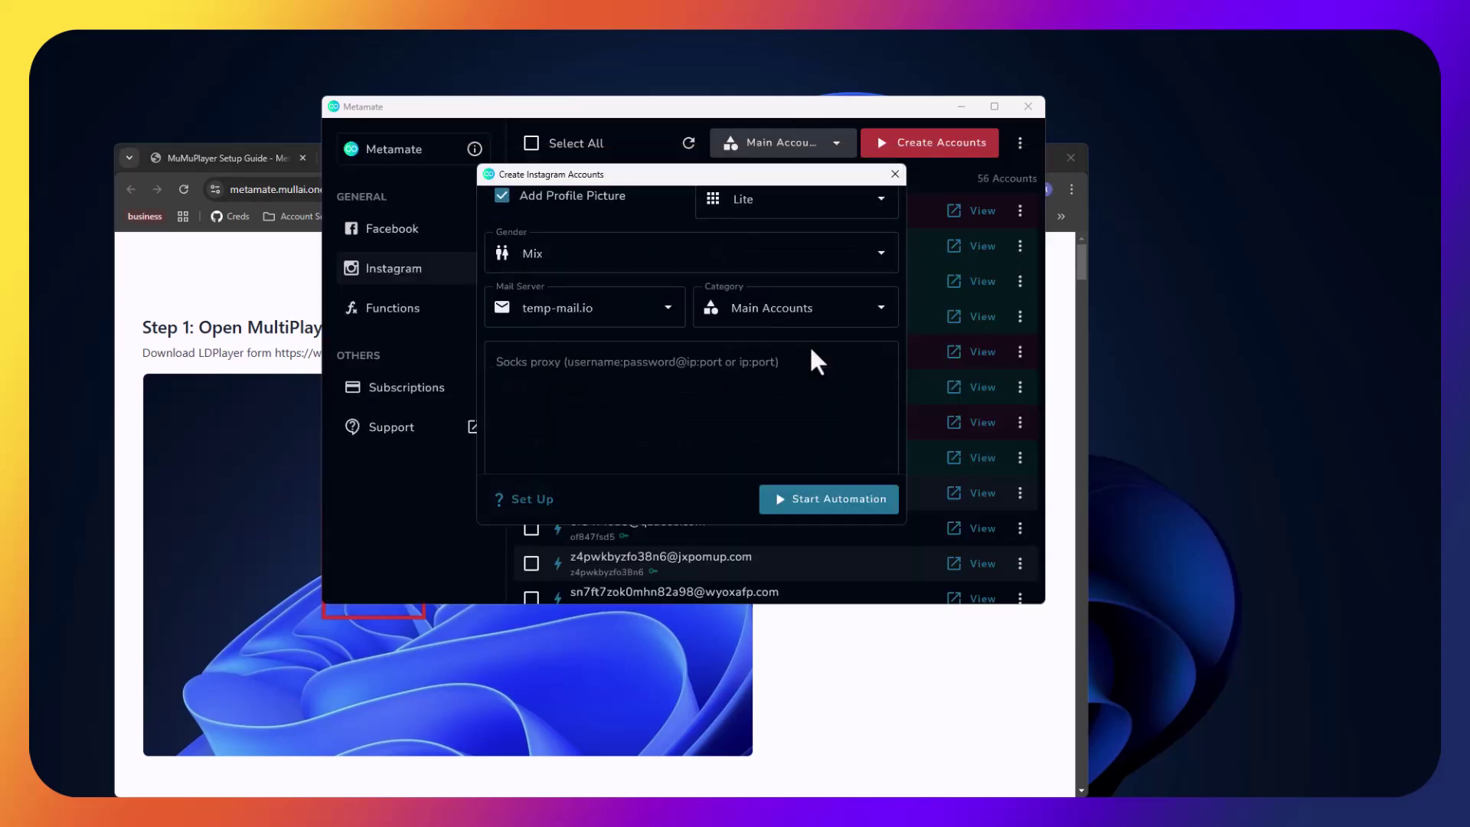
{"action": "left_click", "coordinate": [894, 173]}
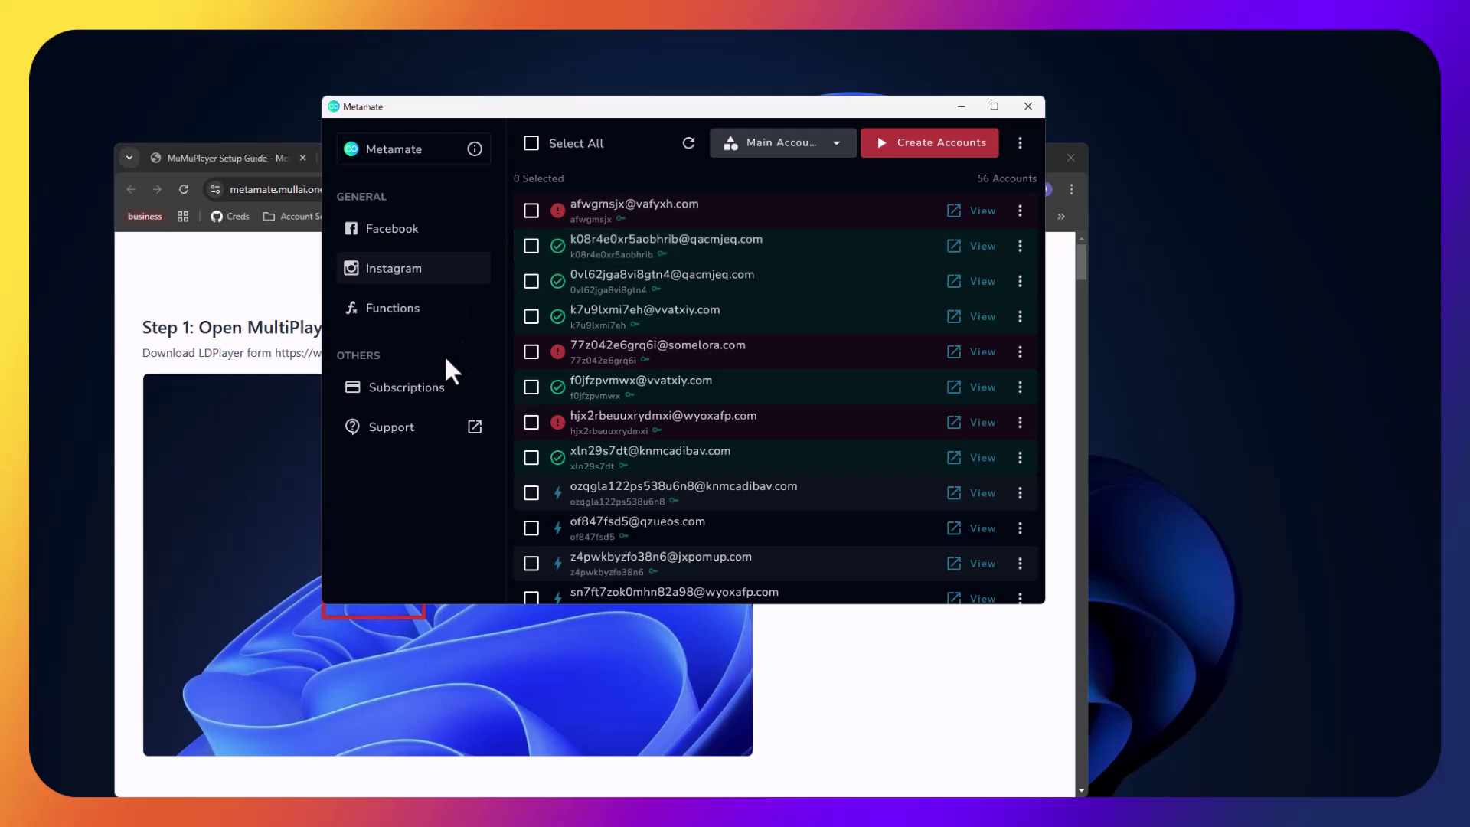
{"action": "left_click", "coordinate": [428, 308]}
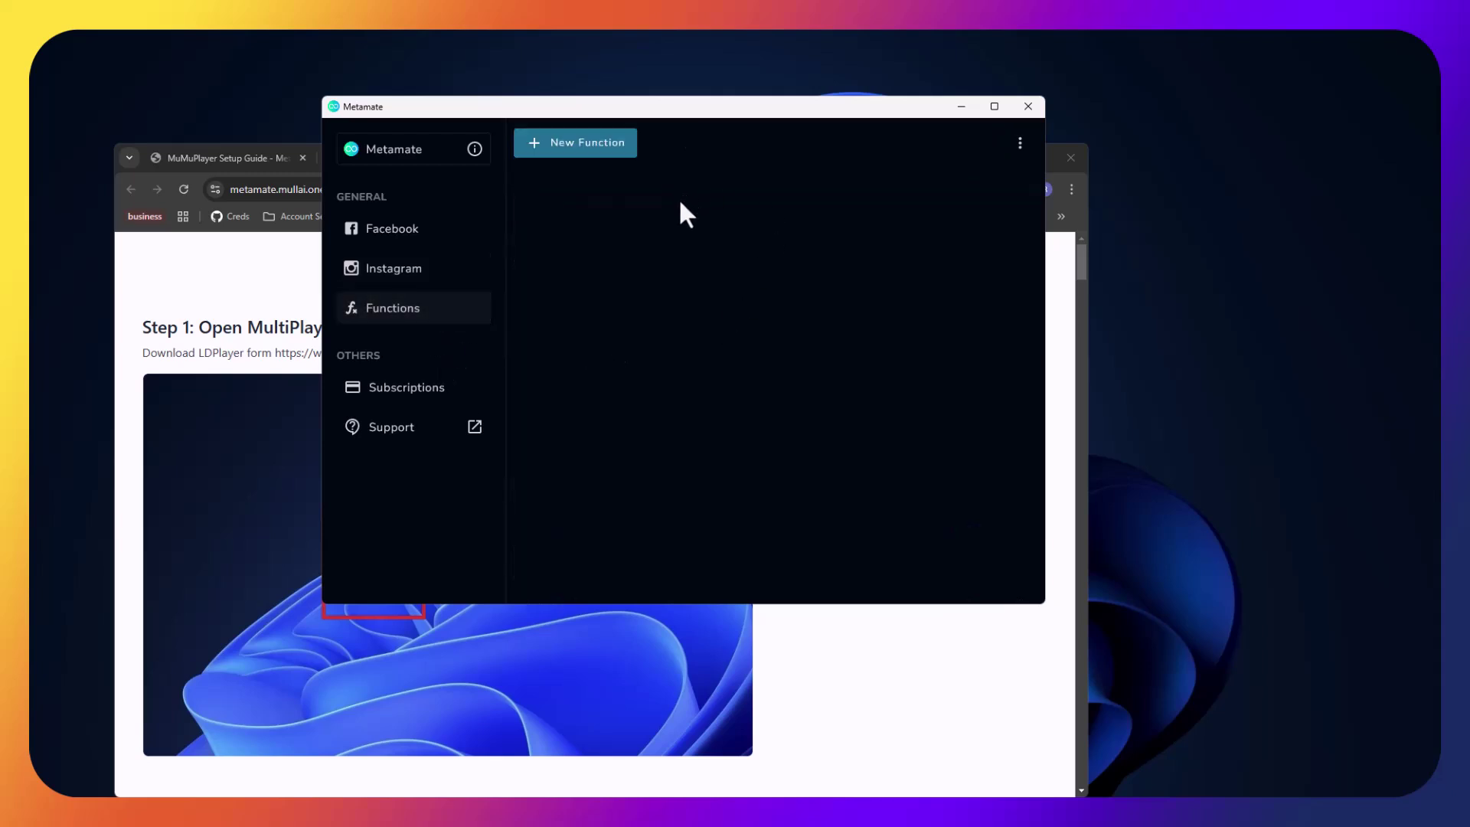
{"action": "mouse_move", "coordinate": [657, 130]}
{"action": "left_mouse_down"}
{"action": "mouse_move", "coordinate": [601, 149]}
{"action": "mouse_move", "coordinate": [664, 135]}
{"action": "mouse_move", "coordinate": [613, 124]}
{"action": "left_mouse_up"}
Add a new function titled Test with the description 'test script'
{"action": "left_click", "coordinate": [559, 168]}
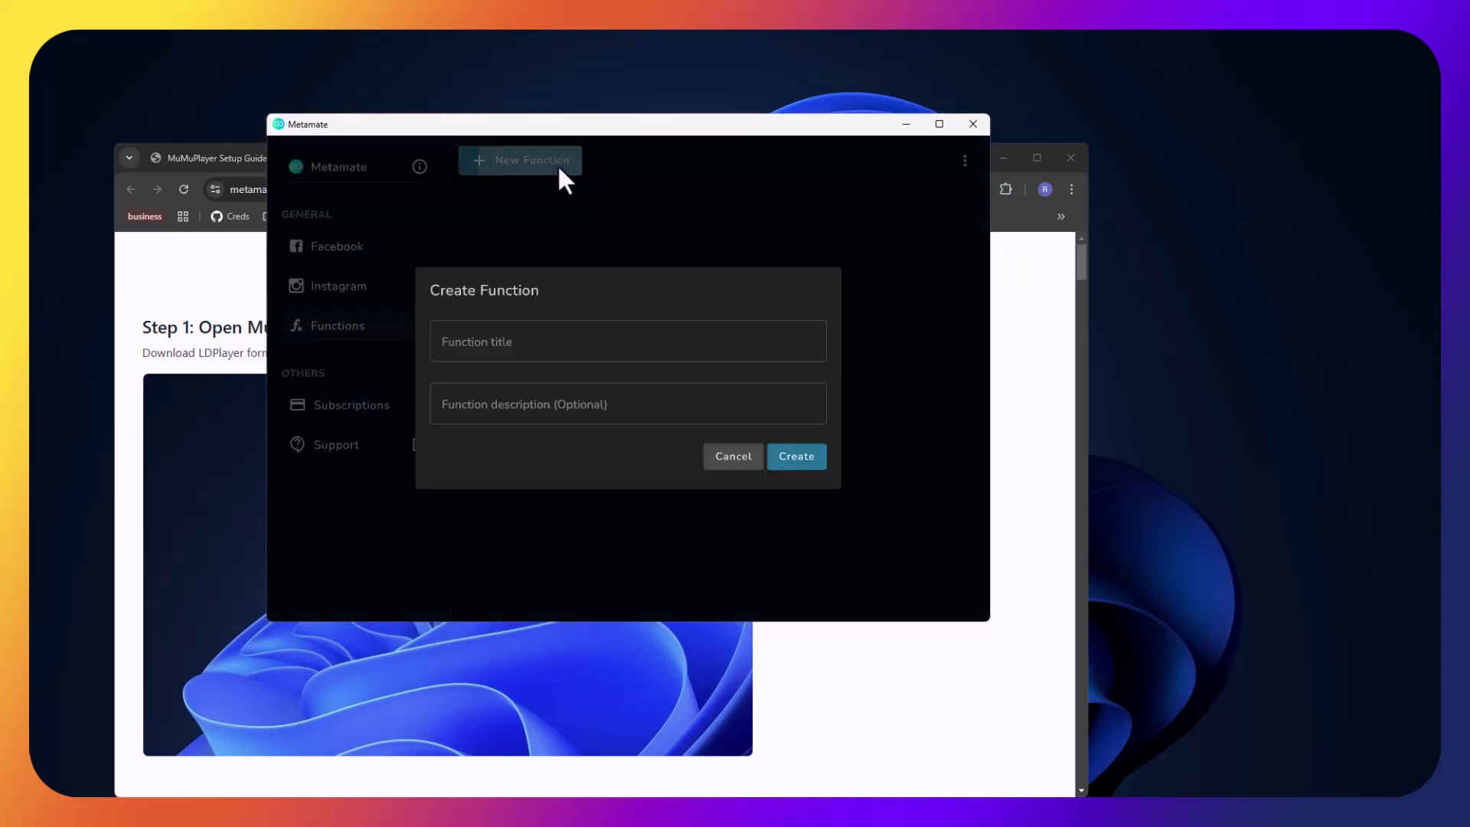
{"action": "left_click", "coordinate": [540, 351]}
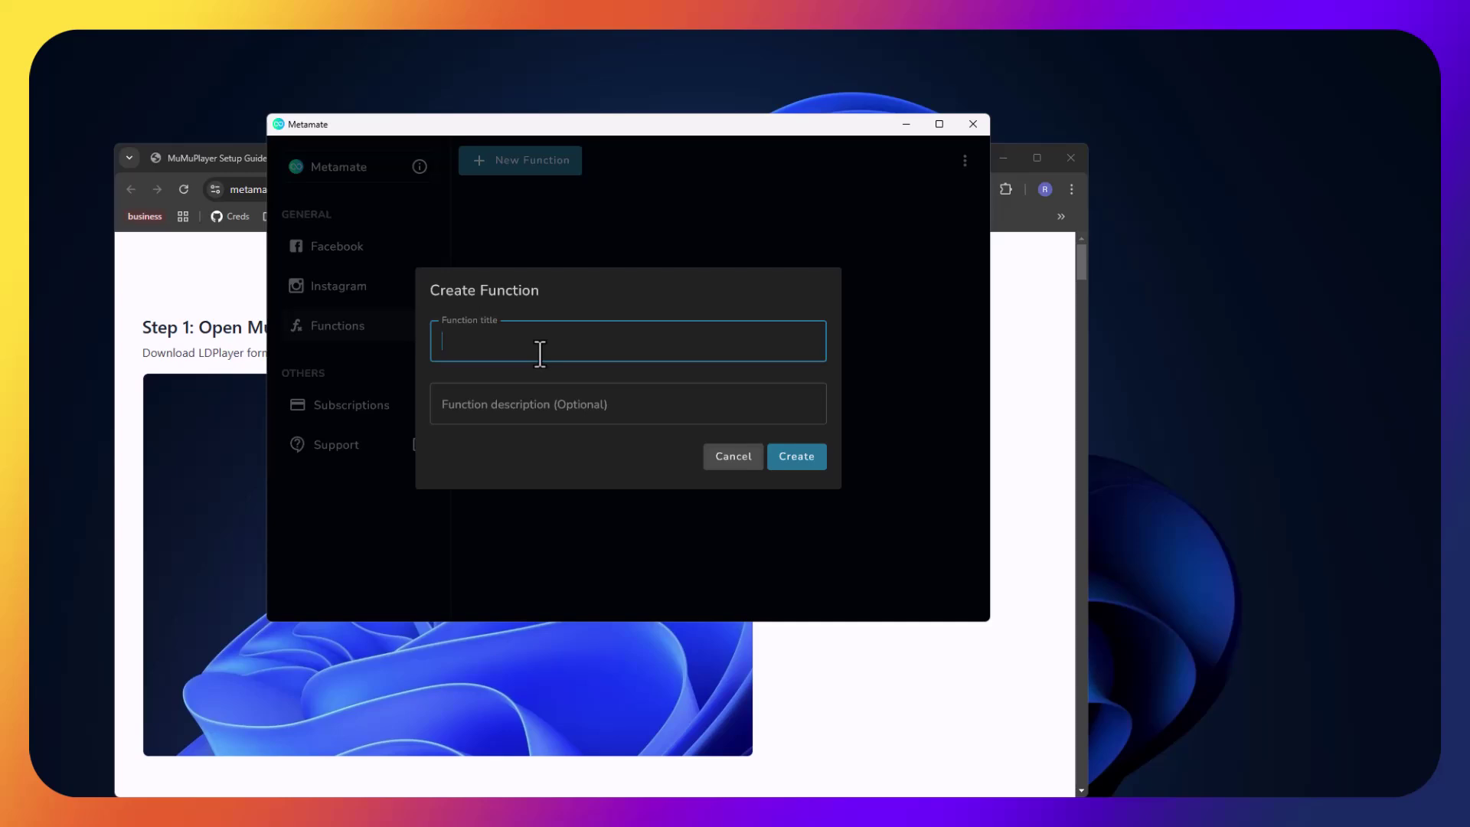
{"action": "type", "text": "Test"}
{"action": "key", "text": "Tab"}
{"action": "type", "text": "test"}
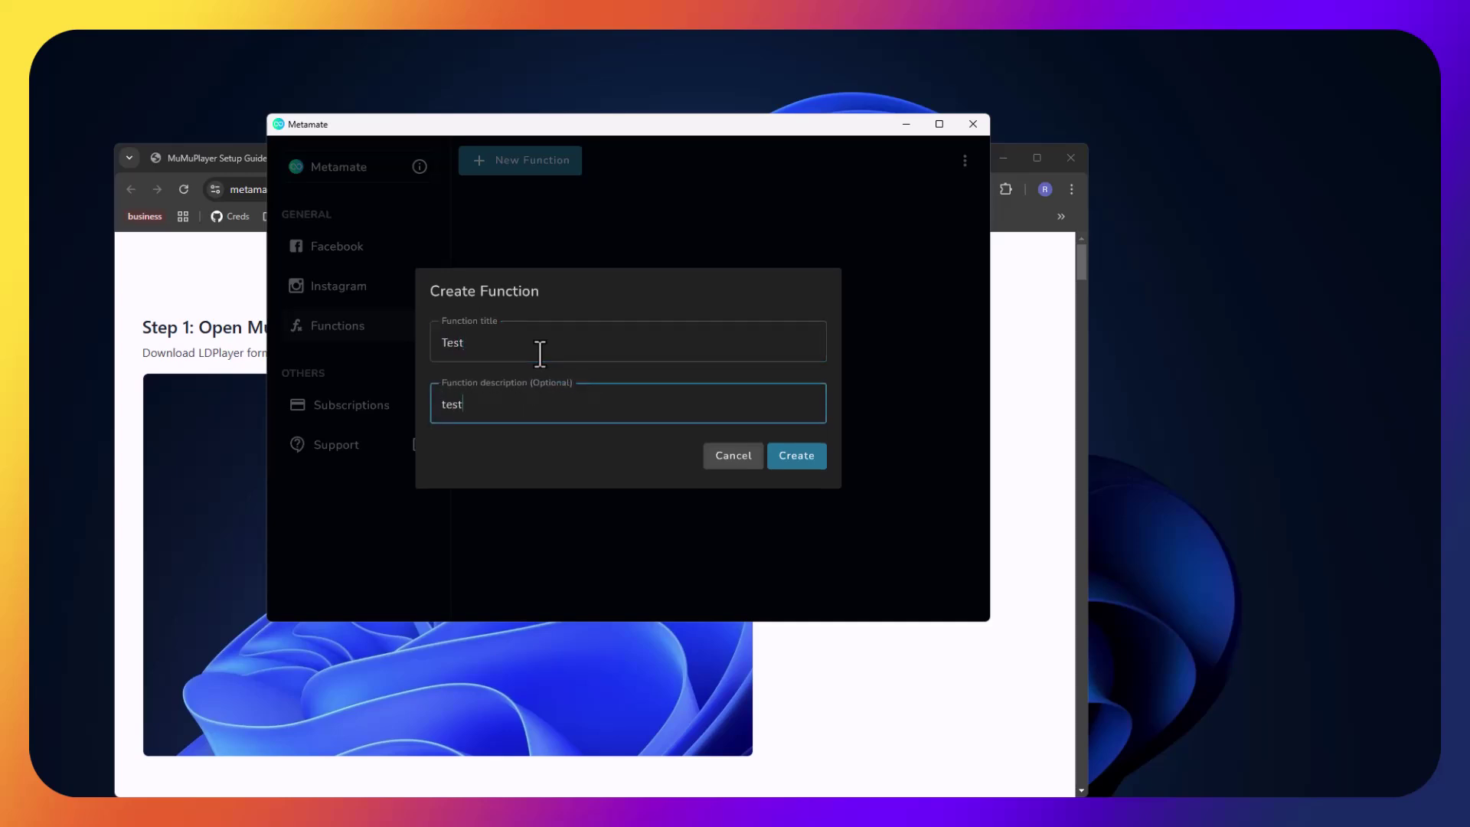
{"action": "type", "text": " script"}
{"action": "left_click", "coordinate": [787, 455]}
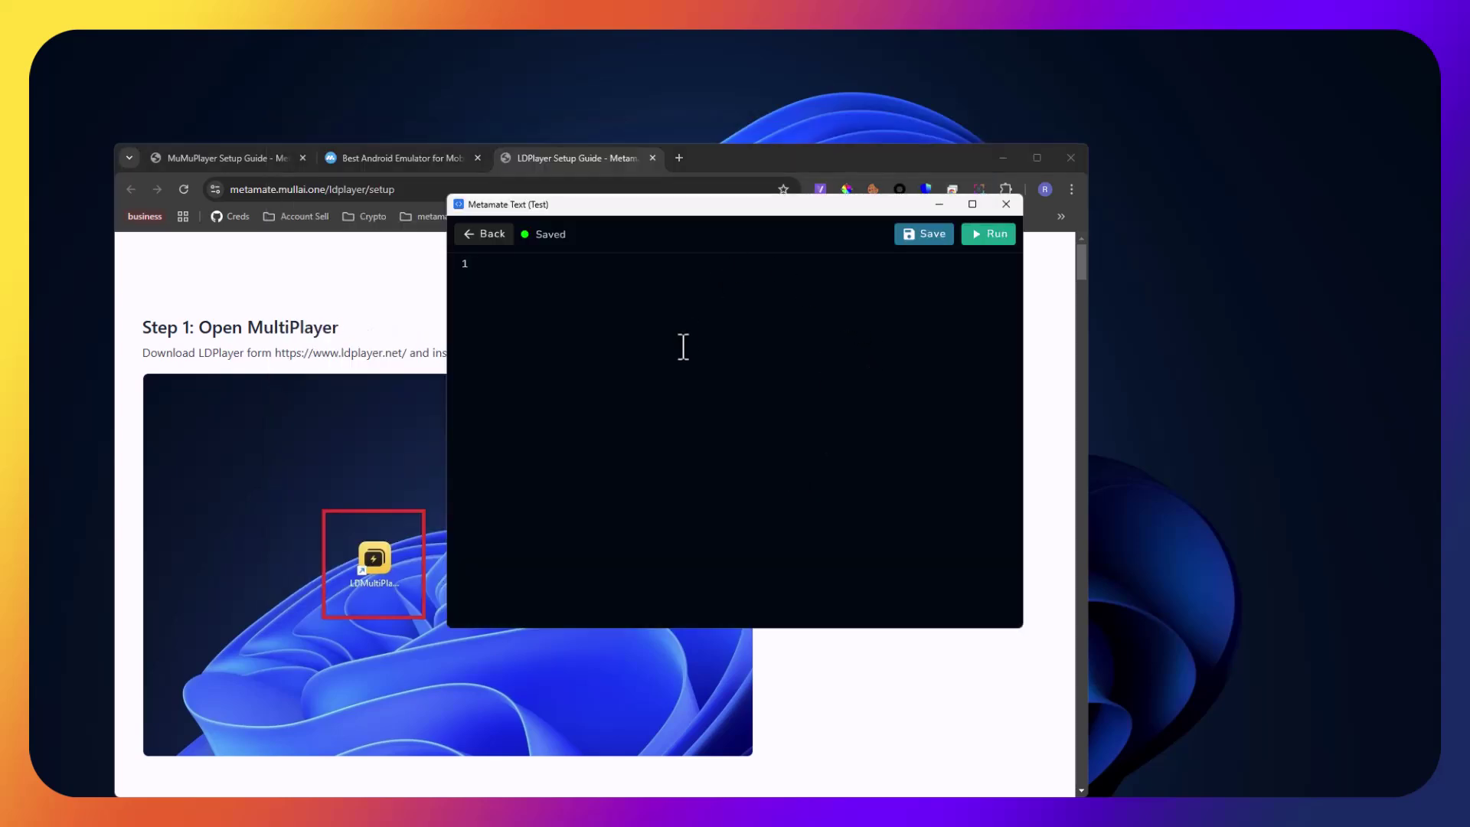
{"action": "type", "text": "pri"}
{"action": "type", "text": "nt(\""}
{"action": "type", "text": "hello,"}
{"action": "type", "text": " world\","}
{"action": "type", "text": " flush=Tr"}
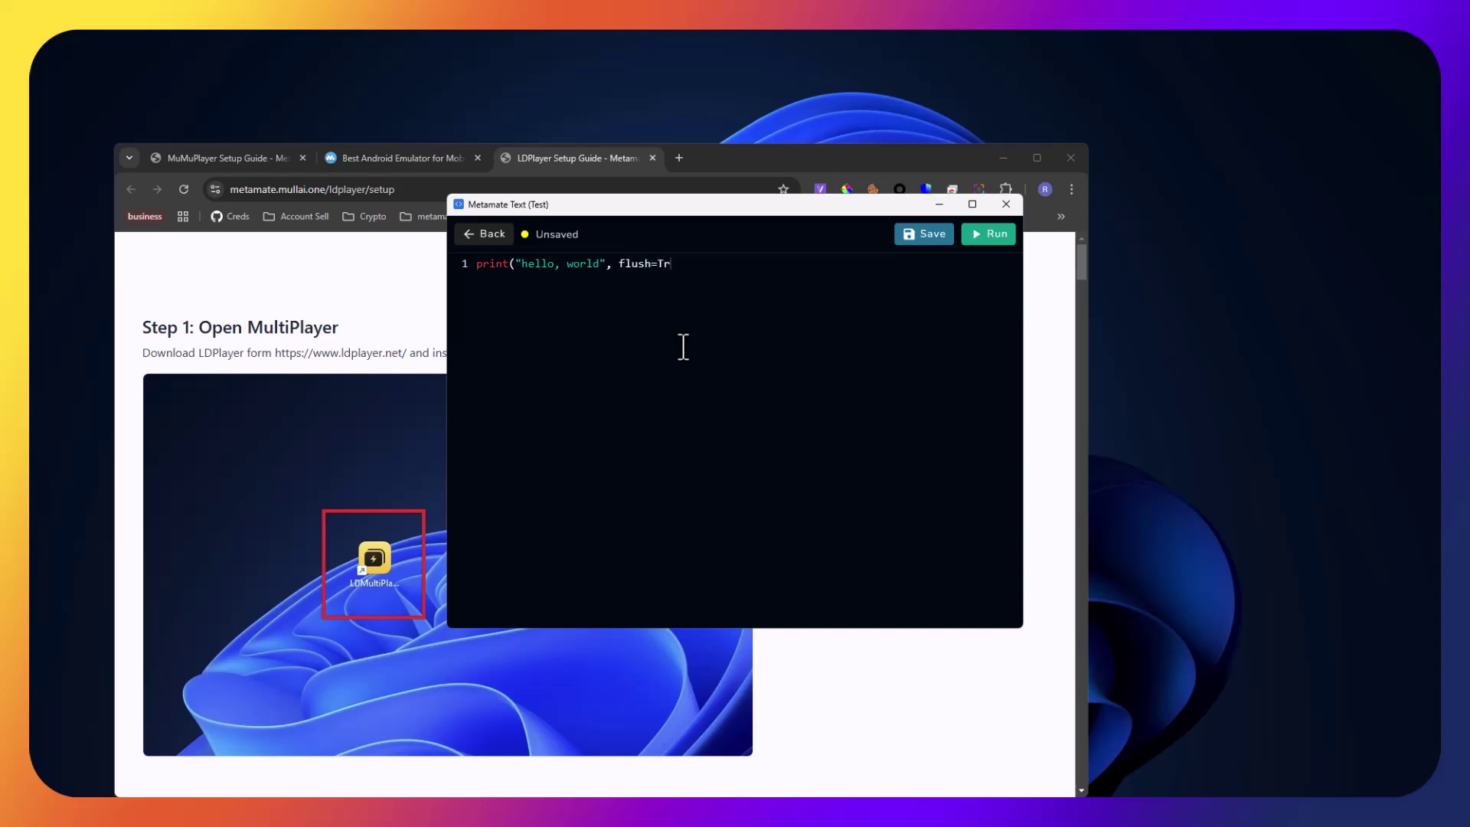
{"action": "type", "text": "ue"}
Save and run the print("hello, world") script, check the Console, then go back
{"action": "left_click", "coordinate": [929, 234]}
{"action": "left_click", "coordinate": [984, 234]}
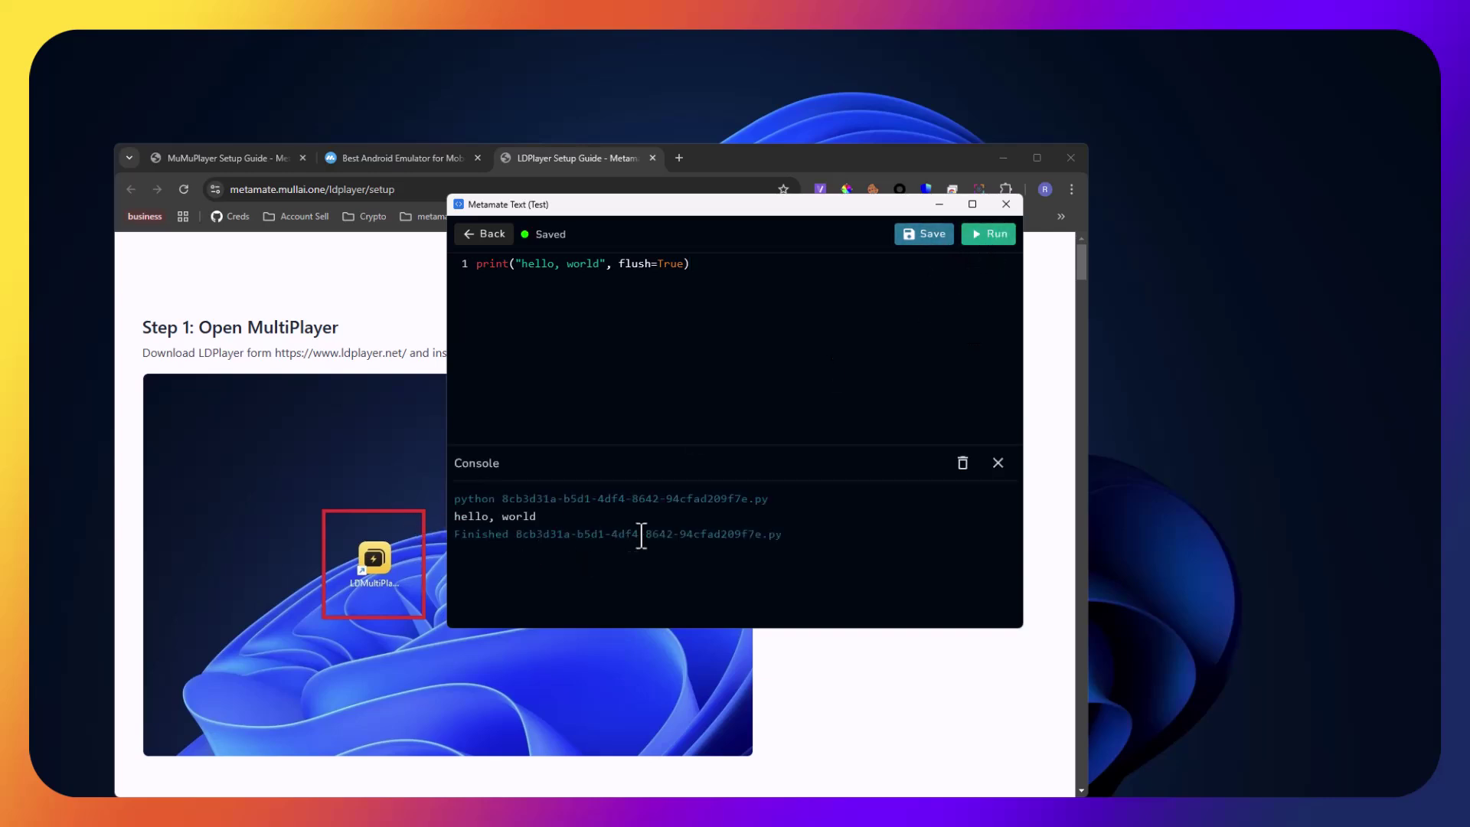
{"action": "left_click_drag", "start_coordinate": [631, 542], "coordinate": [482, 515]}
{"action": "left_click", "coordinate": [594, 526]}
{"action": "left_click", "coordinate": [484, 233]}
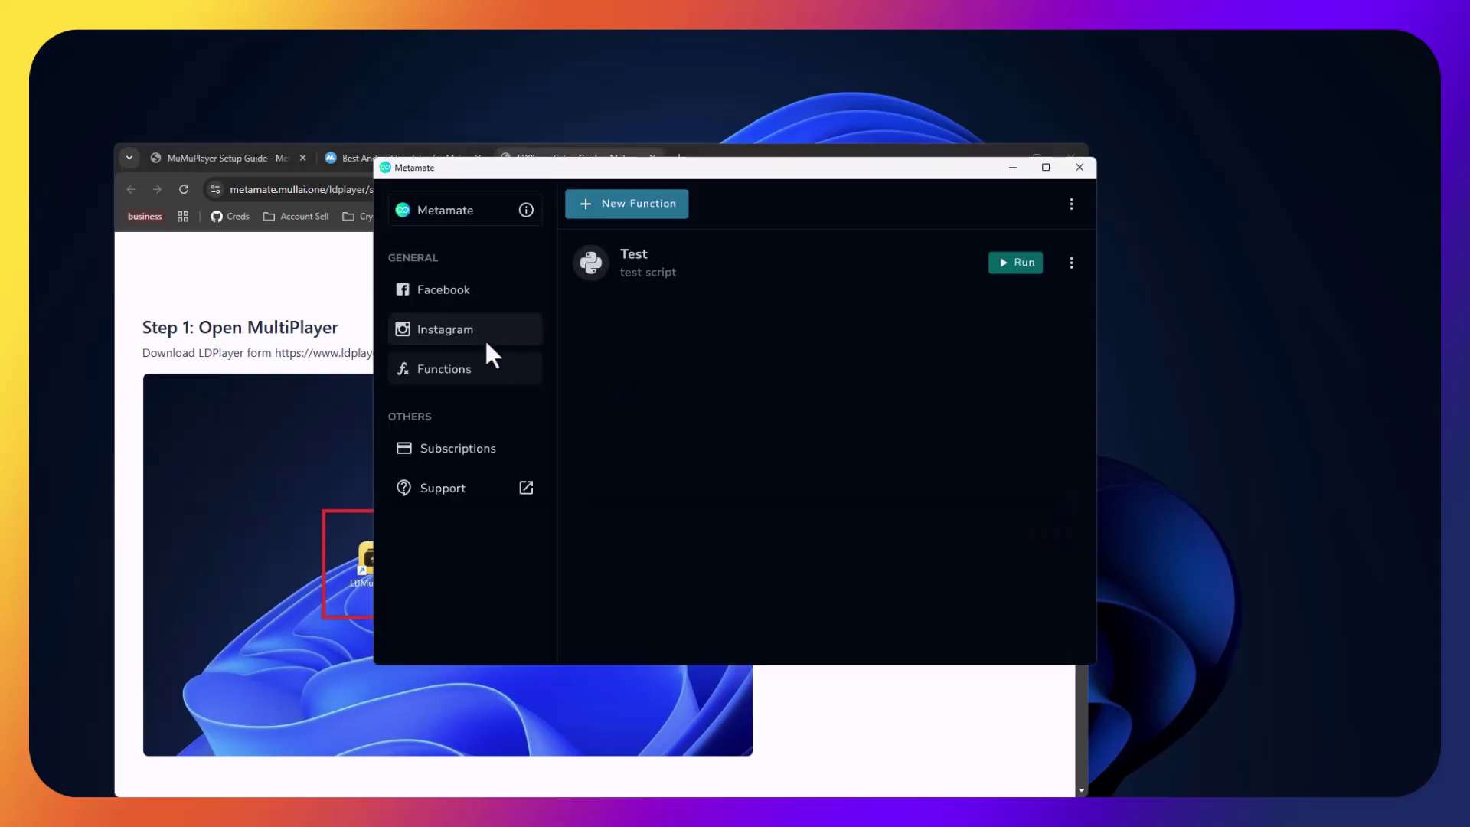
Open the Instagram account creation settings from the Instagram accounts list
{"action": "left_click", "coordinate": [470, 329]}
{"action": "left_click", "coordinate": [464, 293]}
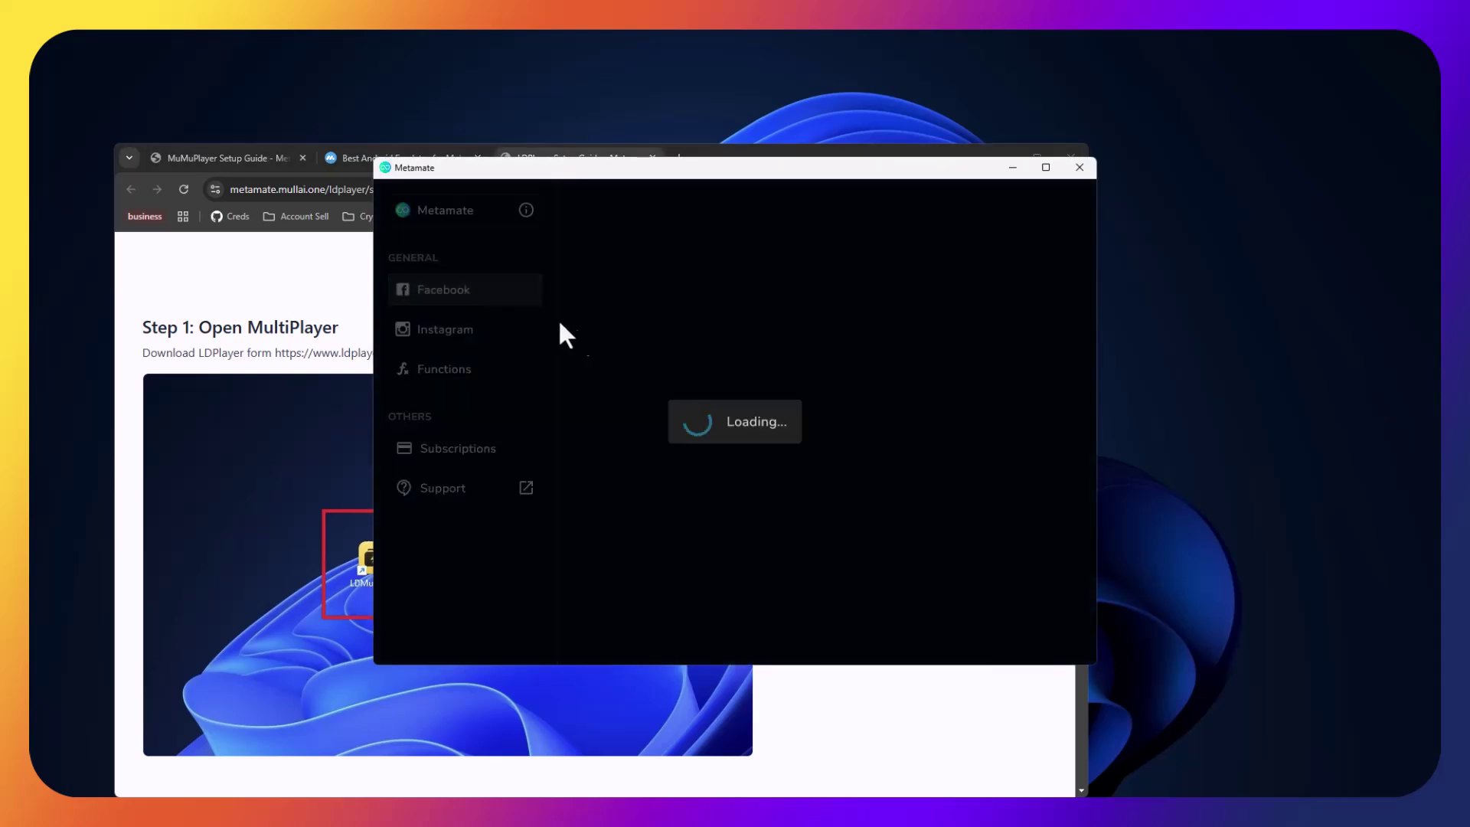
{"action": "left_click", "coordinate": [484, 328]}
{"action": "left_click", "coordinate": [999, 203]}
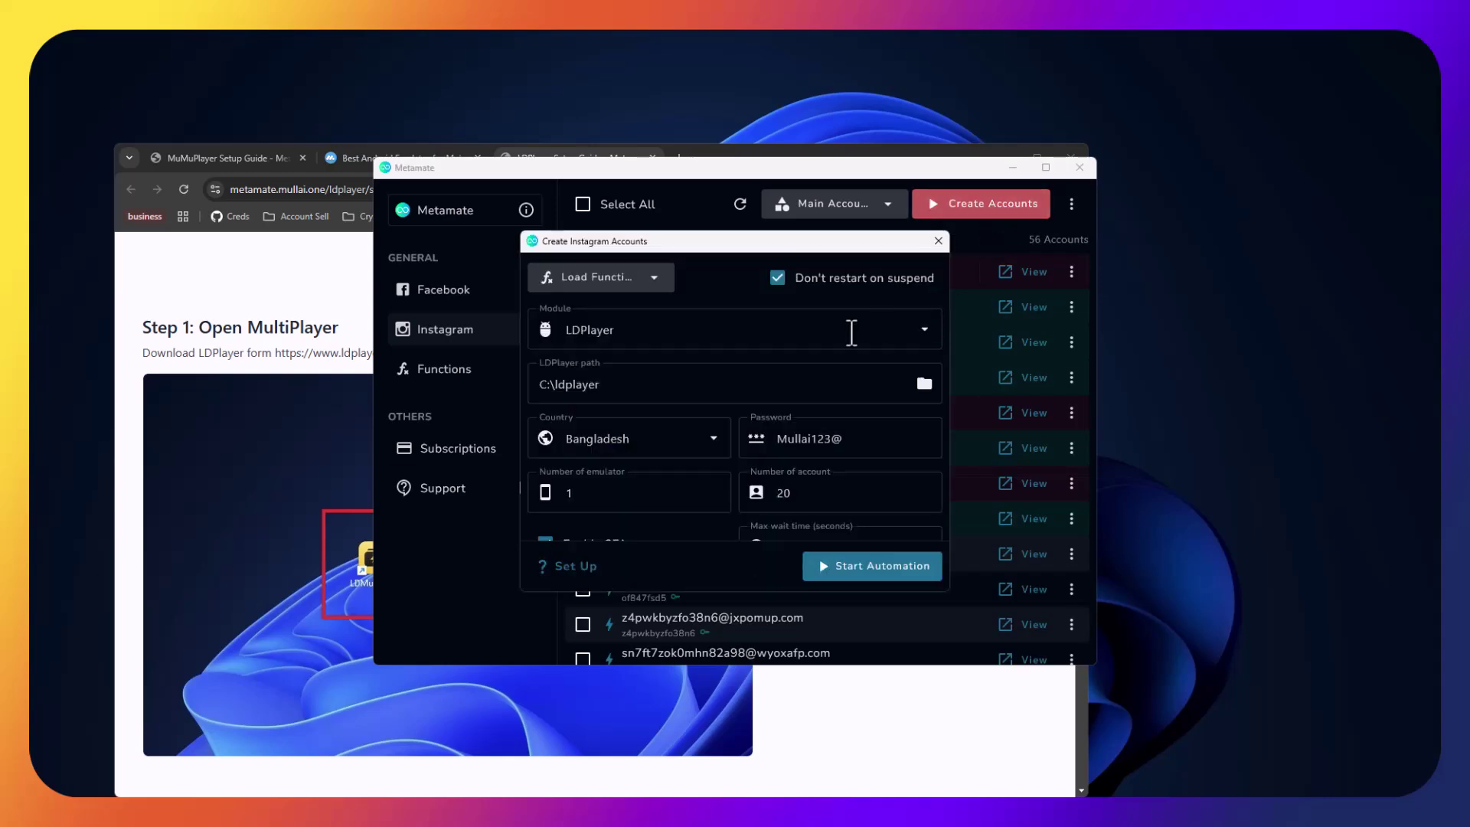
Select Test under Load Function, close the settings, and go to Functions
{"action": "left_click", "coordinate": [643, 279]}
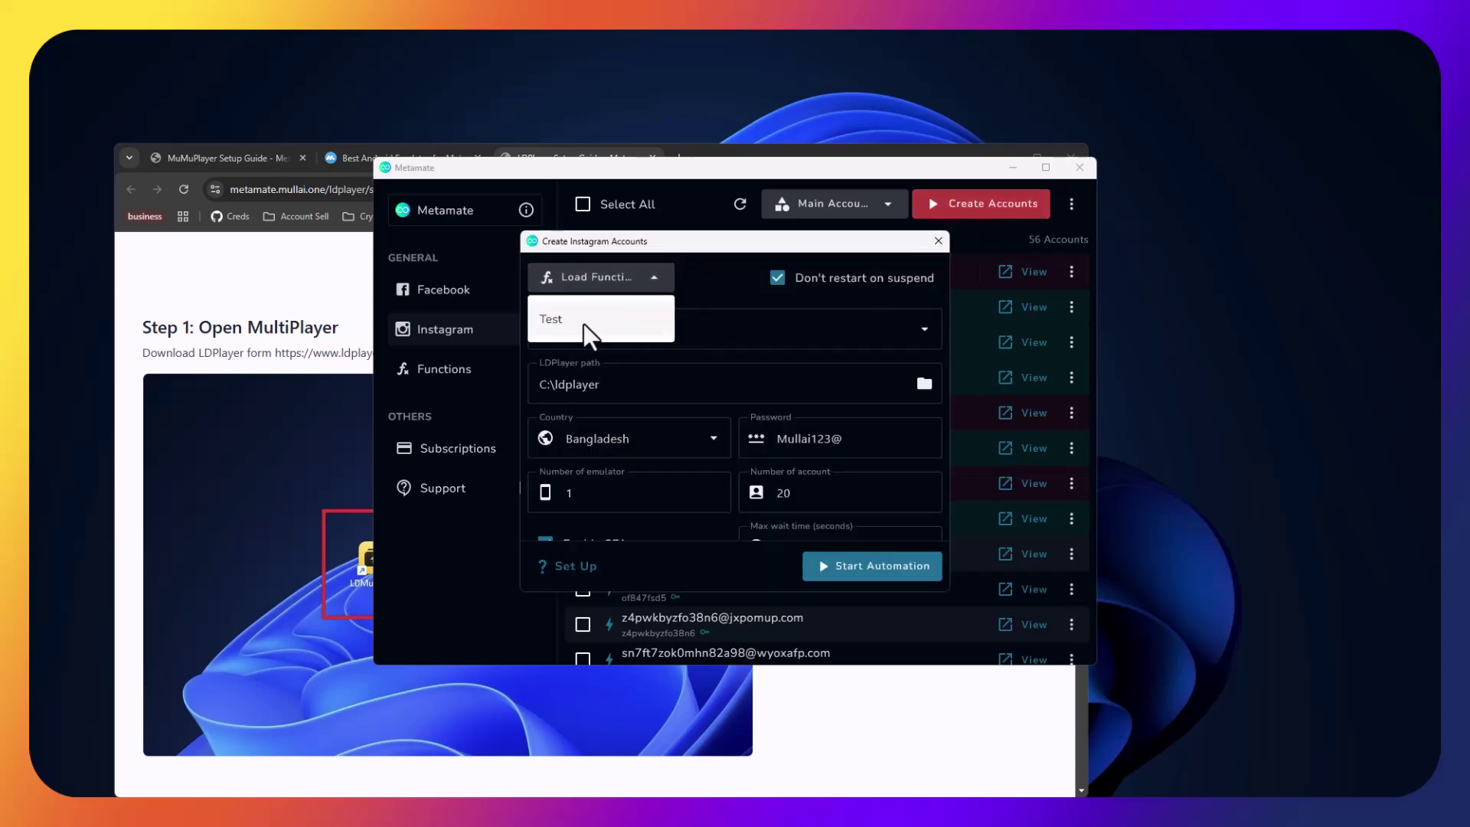
{"action": "left_click", "coordinate": [570, 327]}
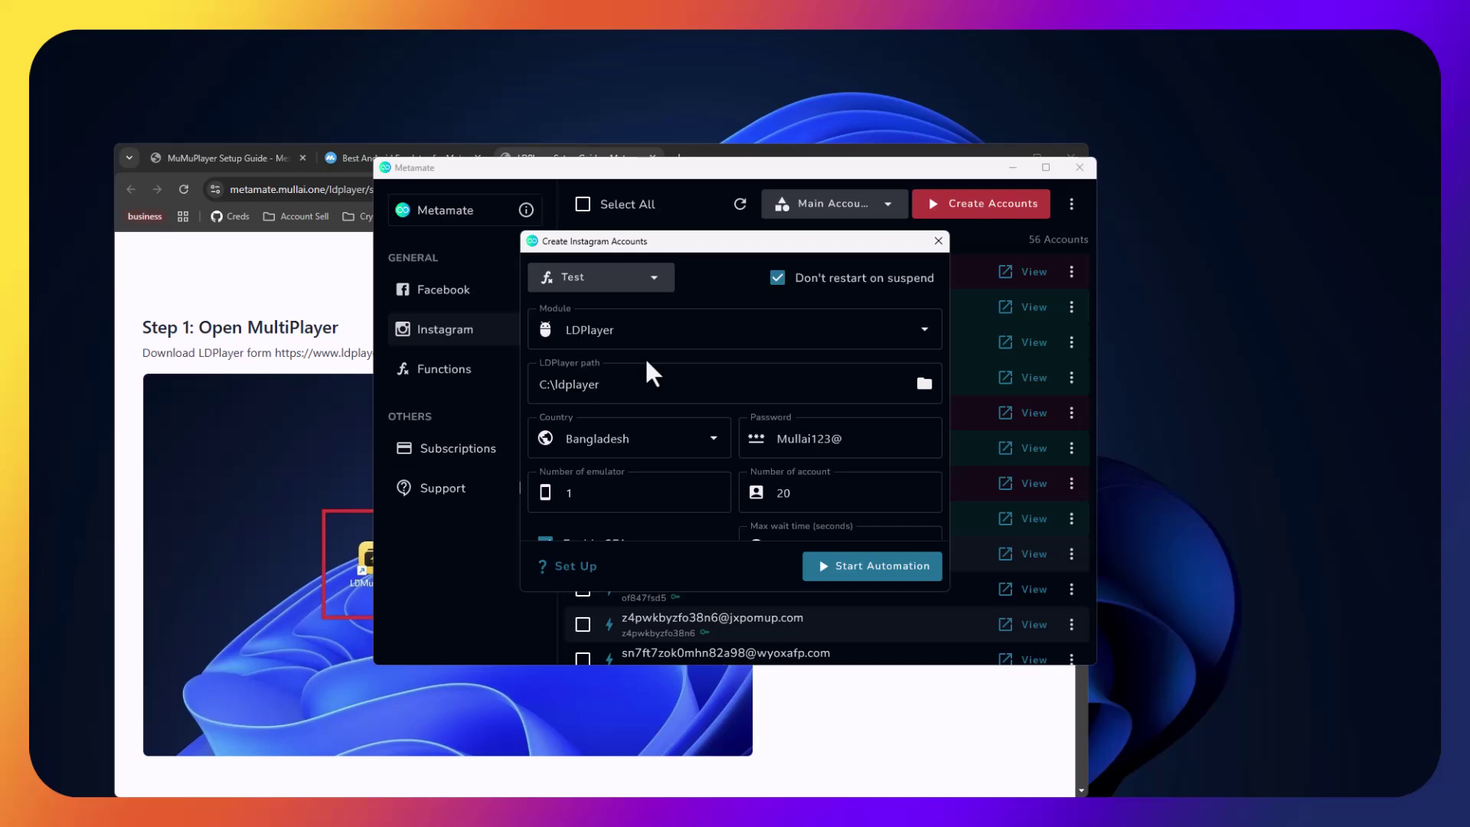
{"action": "left_click", "coordinate": [938, 241]}
{"action": "left_click", "coordinate": [445, 368]}
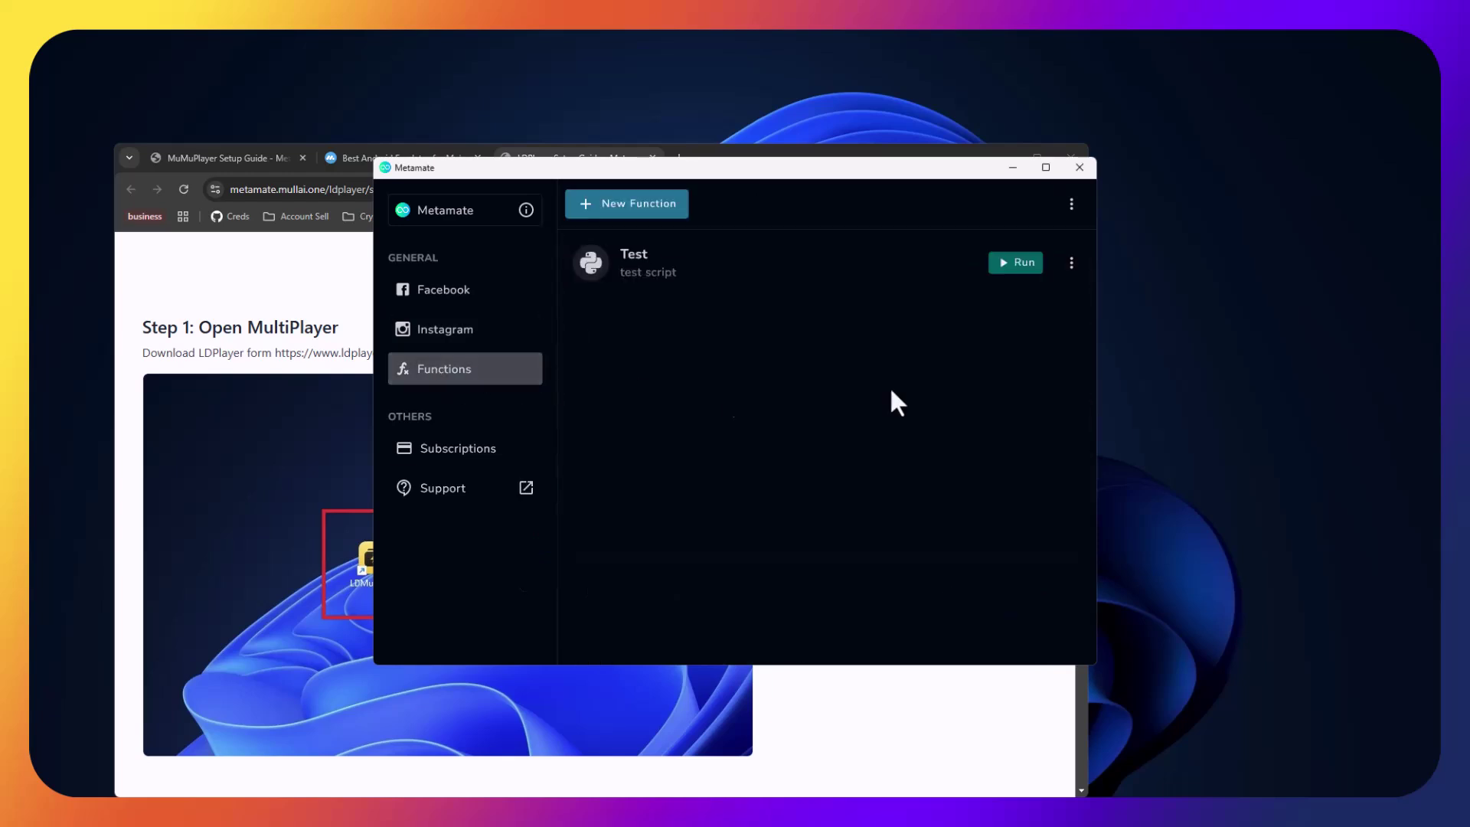
Replace Test's code with 'from metamate import adb' and 'print(dir(adb))', then save
{"action": "left_click", "coordinate": [1068, 263]}
{"action": "left_click", "coordinate": [1045, 304]}
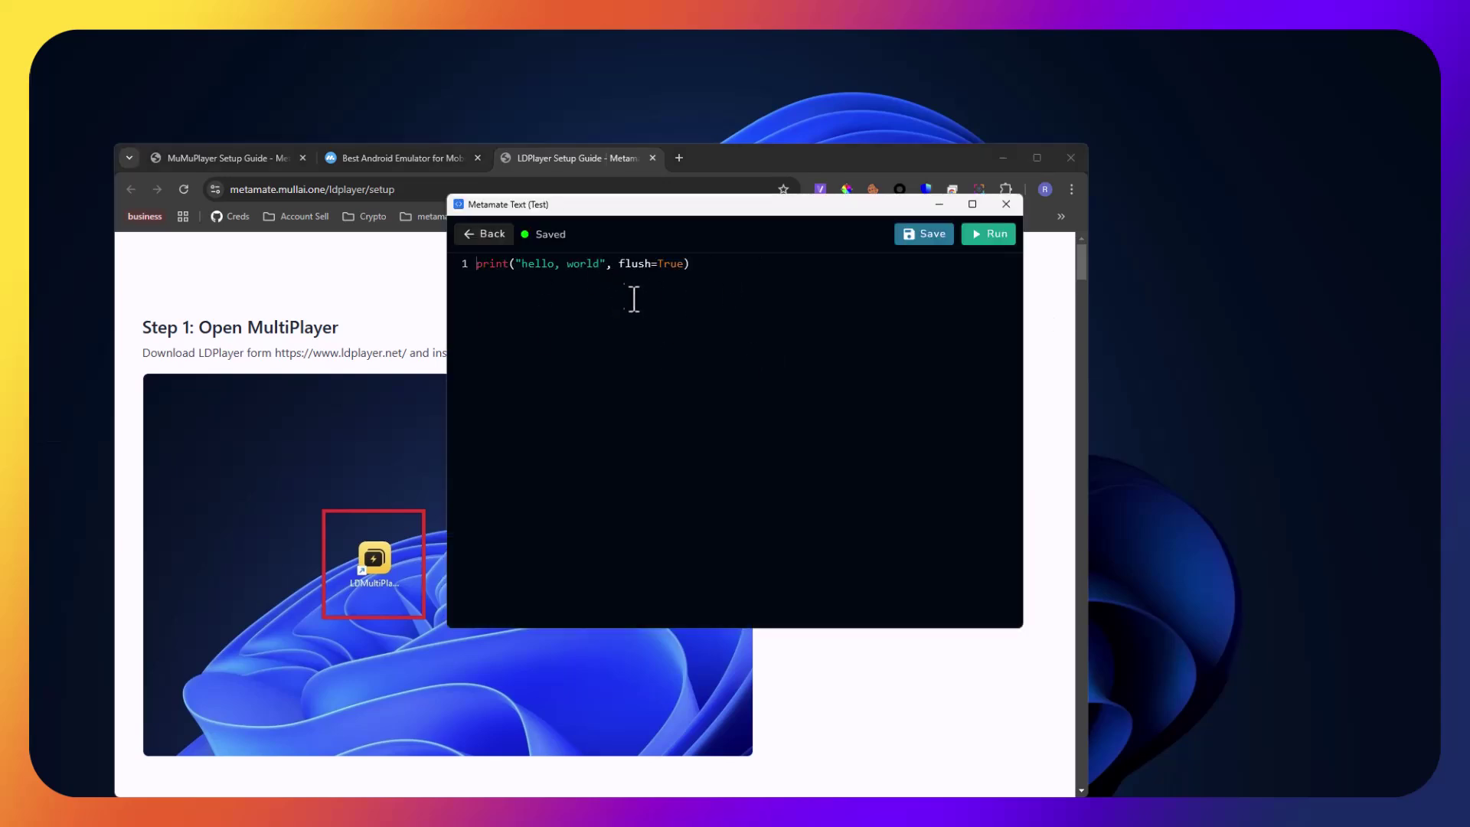
{"action": "key", "text": "ctrl+a"}
{"action": "type", "text": "from m"}
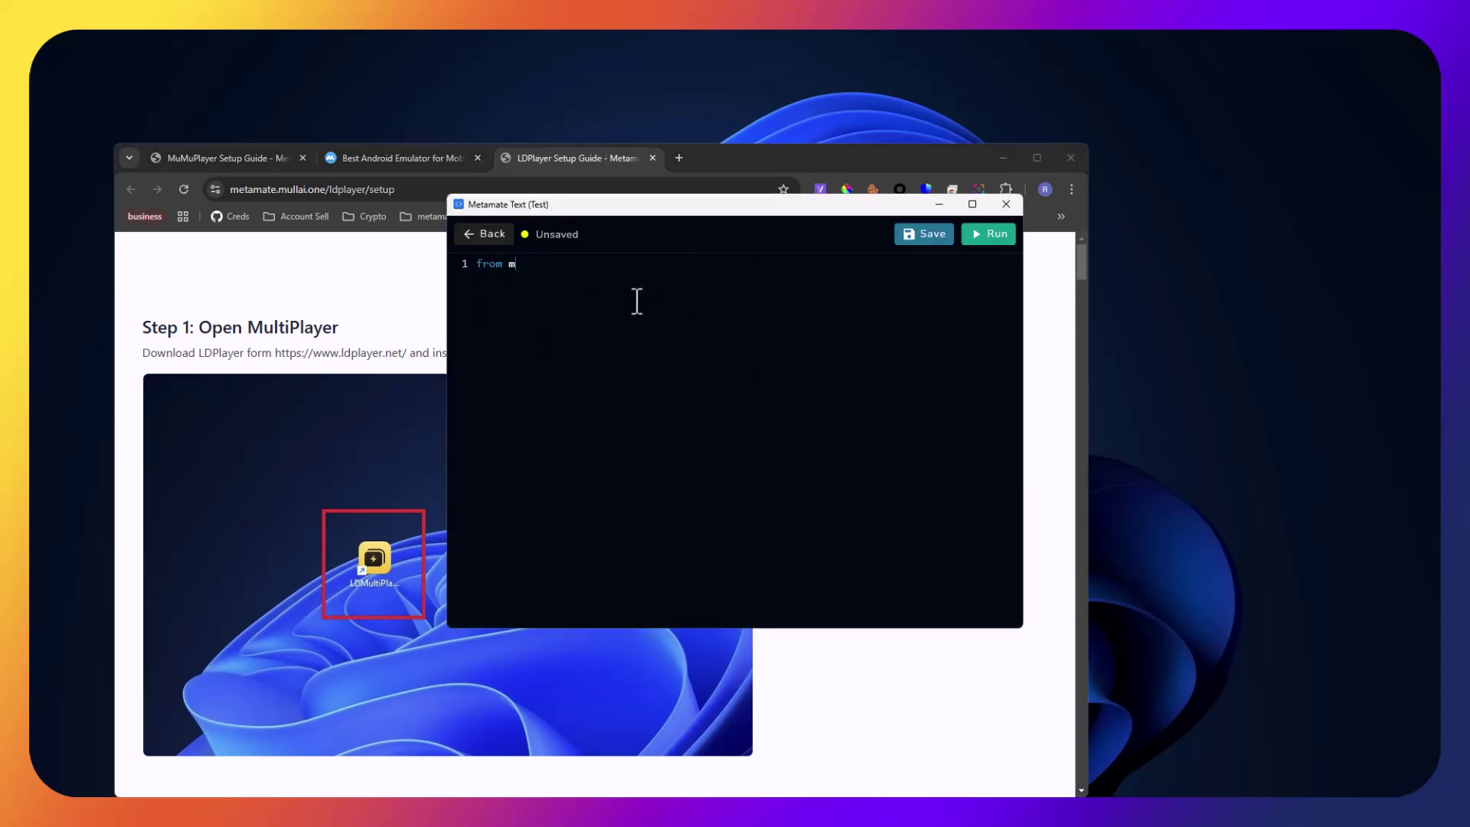
{"action": "type", "text": "etamate imp"}
{"action": "type", "text": "ort adb"}
{"action": "key", "text": "Return"}
{"action": "type", "text": "print("}
{"action": "type", "text": "dir"}
{"action": "type", "text": "(adb"}
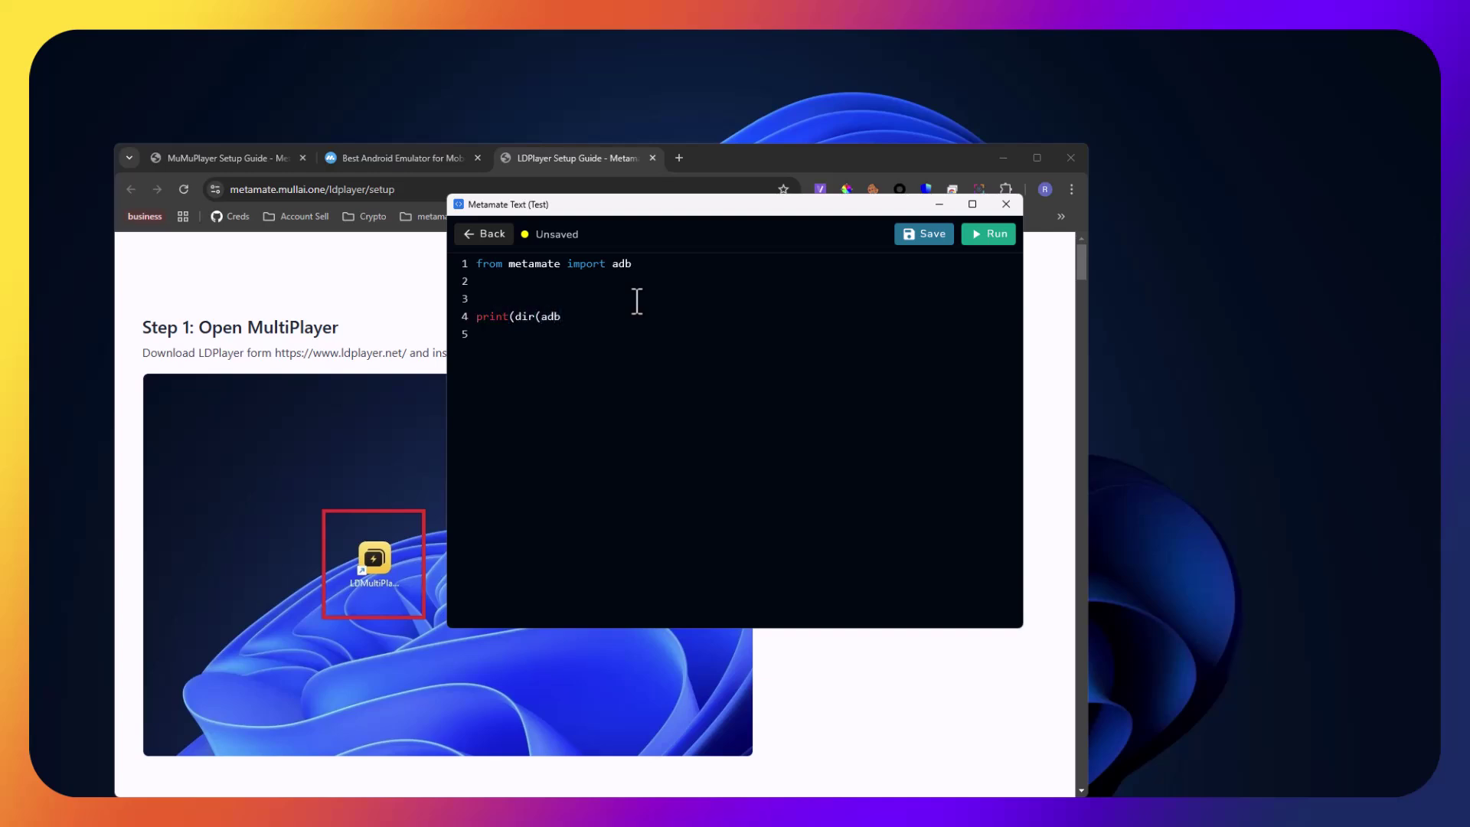
{"action": "type", "text": "))"}
{"action": "left_click", "coordinate": [927, 235]}
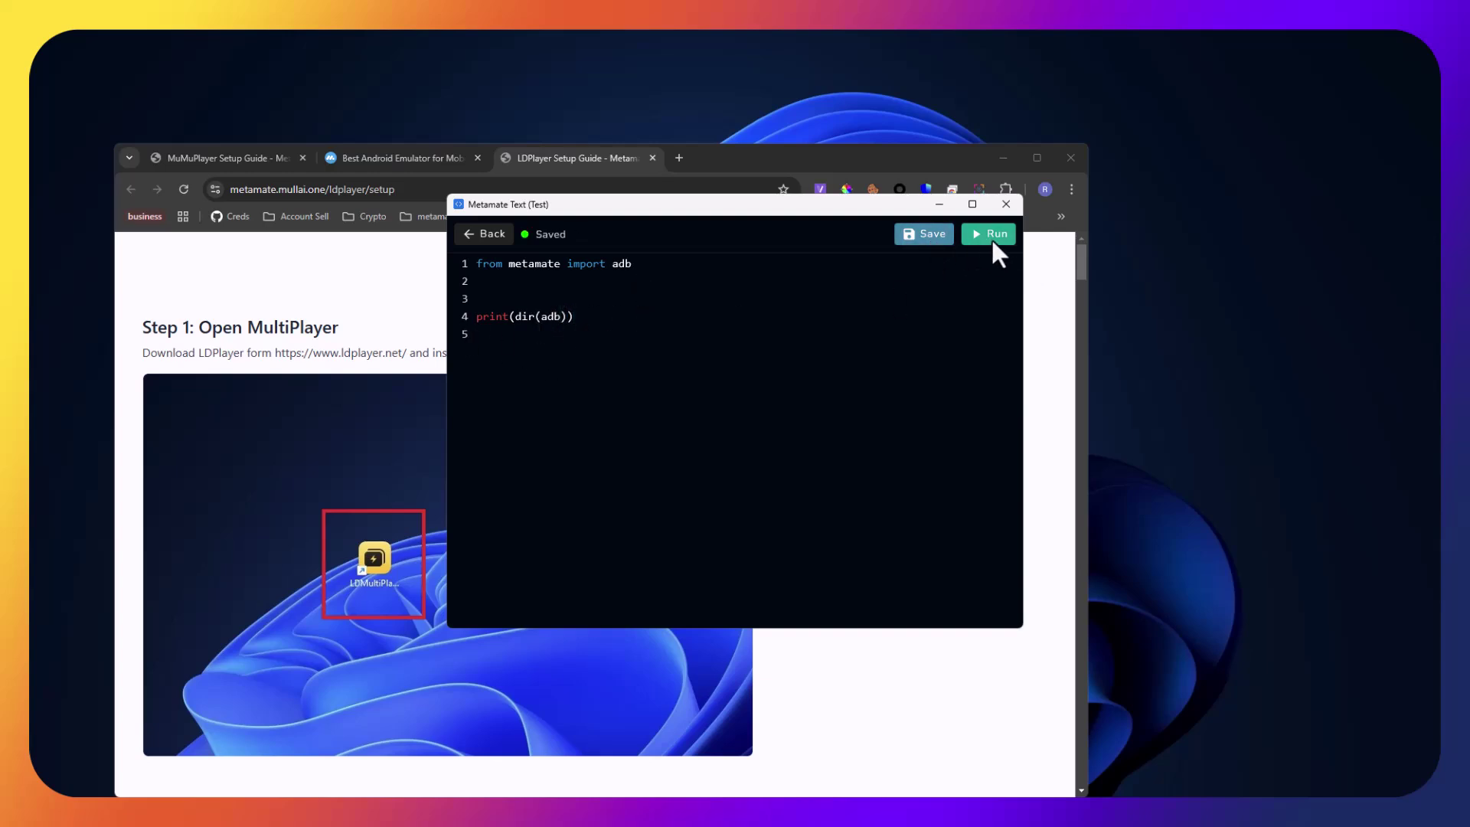
Run the script and highlight find_all_node, click_coords, adb_file, clear_app_data, open_app, push_file
{"action": "left_click", "coordinate": [992, 237]}
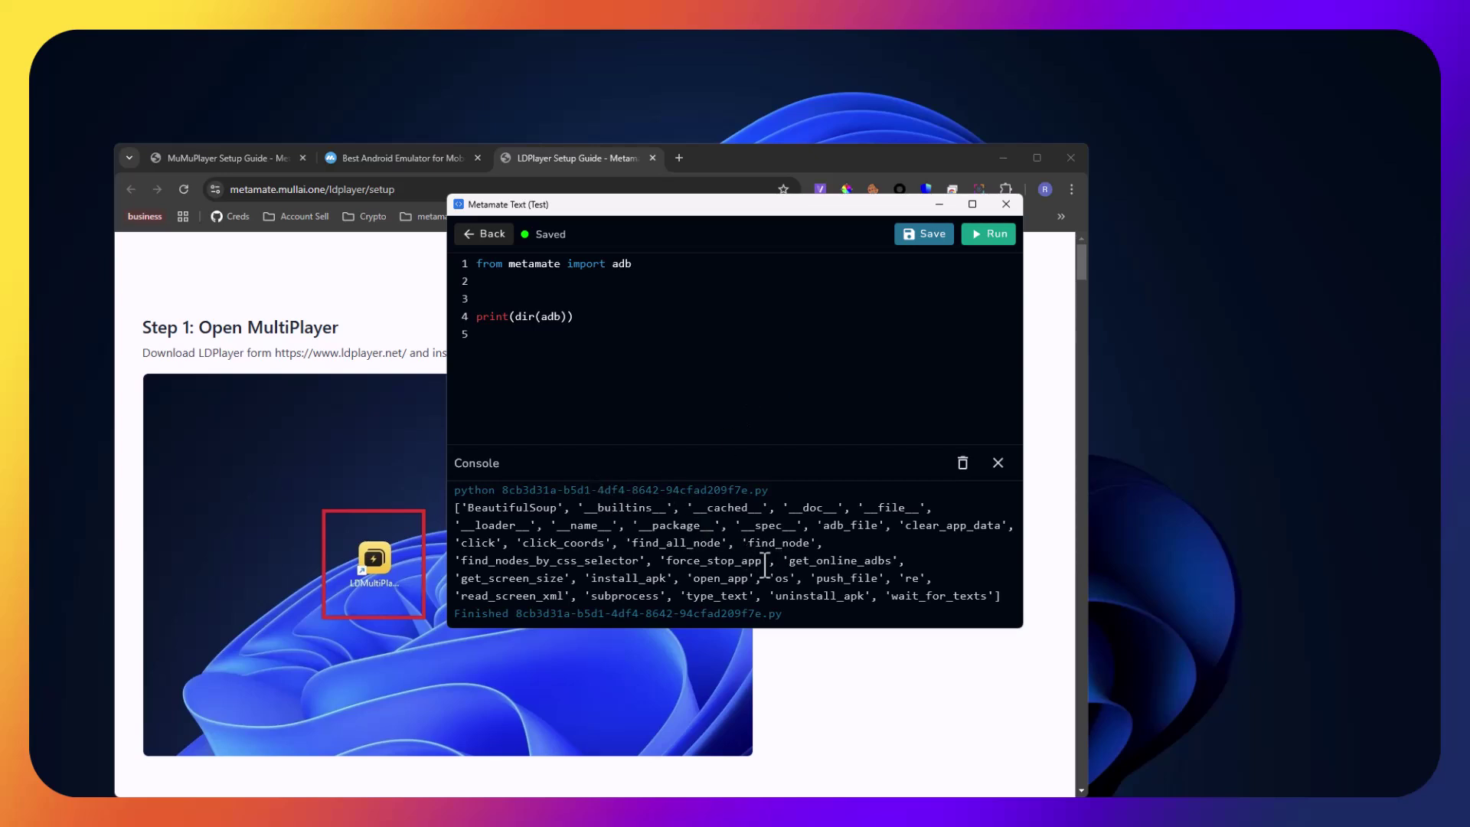
{"action": "double_click", "coordinate": [647, 544]}
{"action": "double_click", "coordinate": [571, 543]}
{"action": "double_click", "coordinate": [854, 525]}
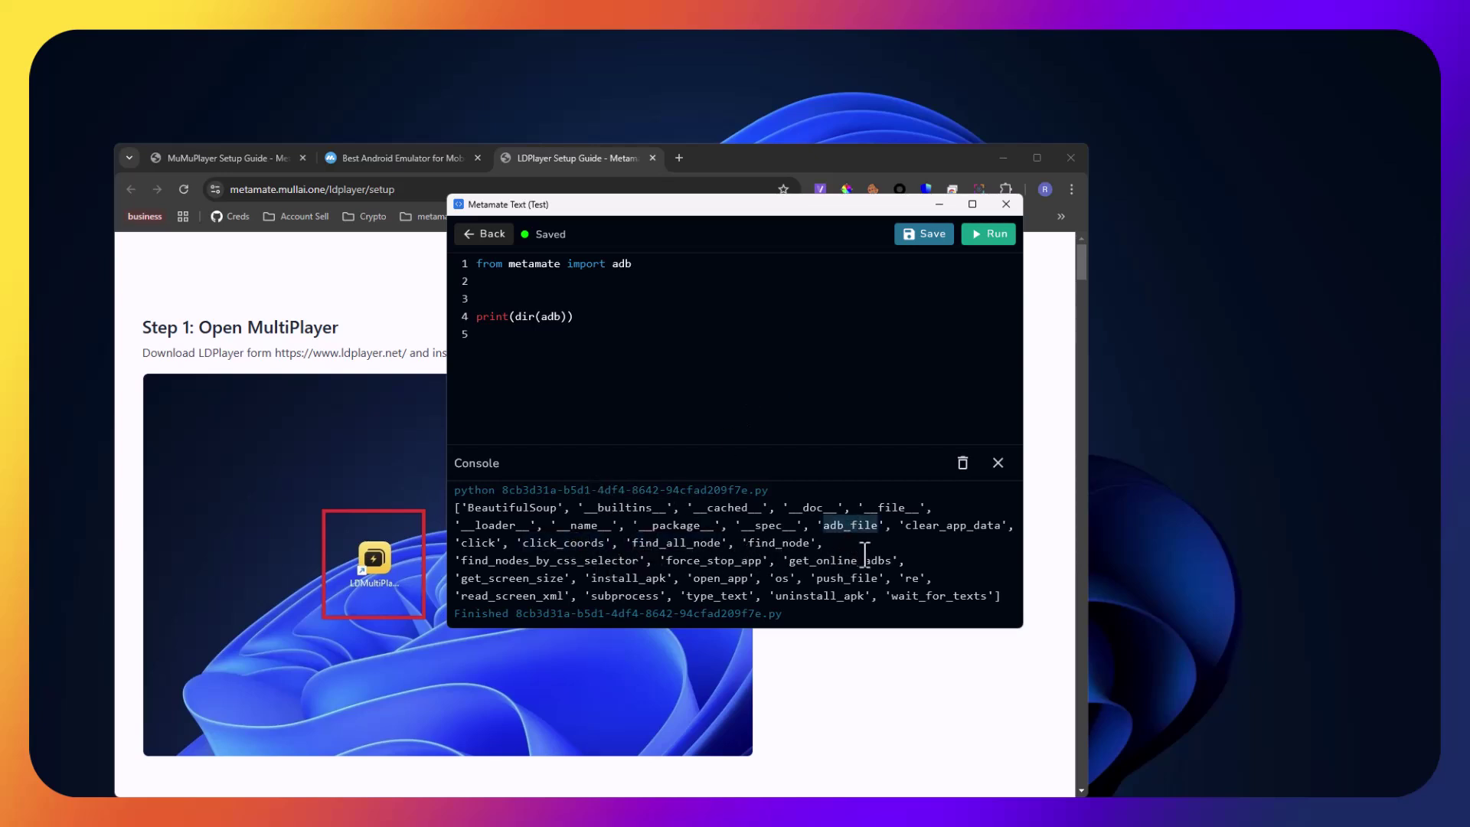
{"action": "double_click", "coordinate": [930, 525]}
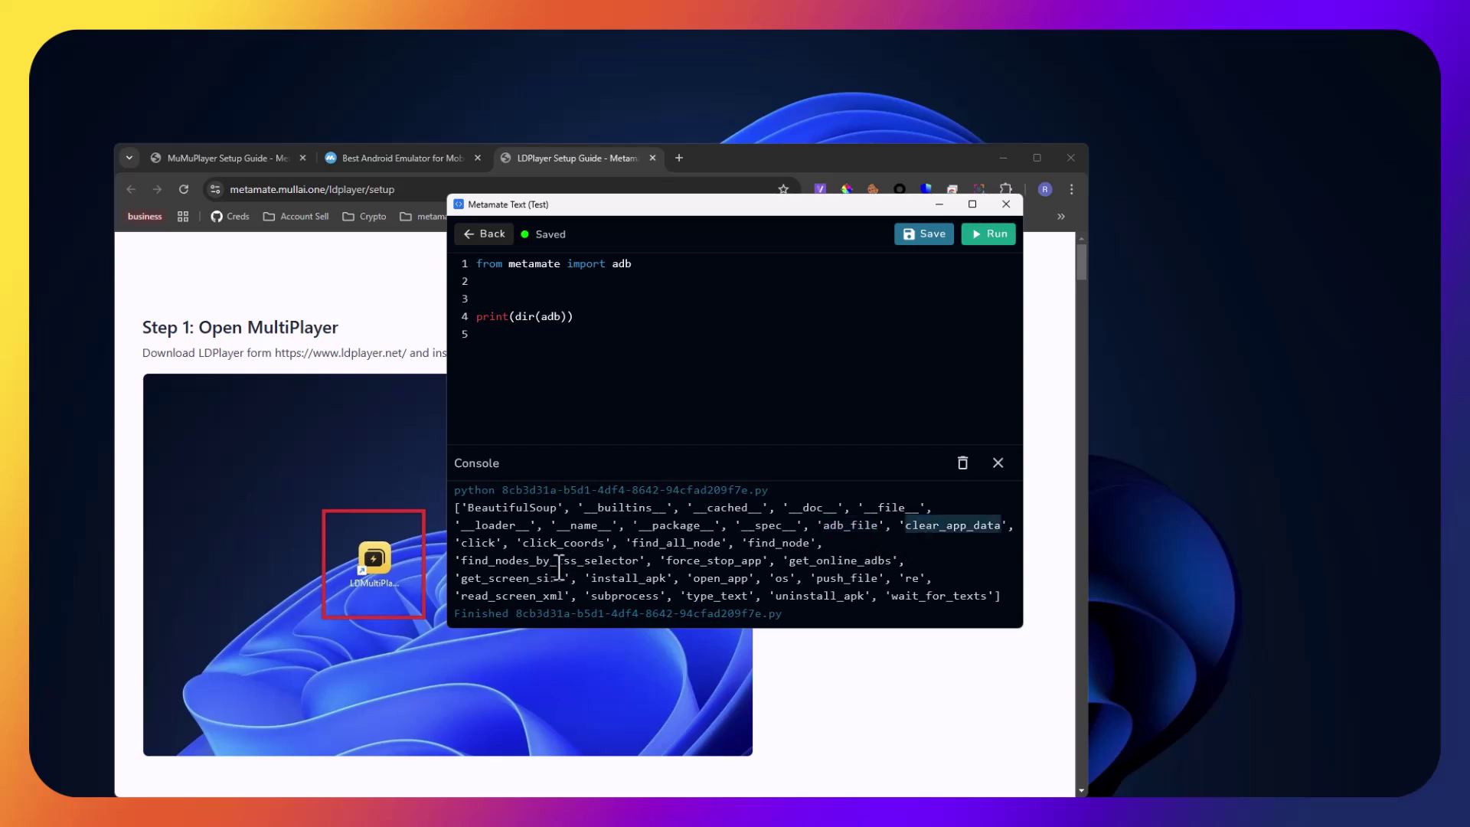
{"action": "left_click", "coordinate": [732, 583]}
{"action": "double_click", "coordinate": [732, 584]}
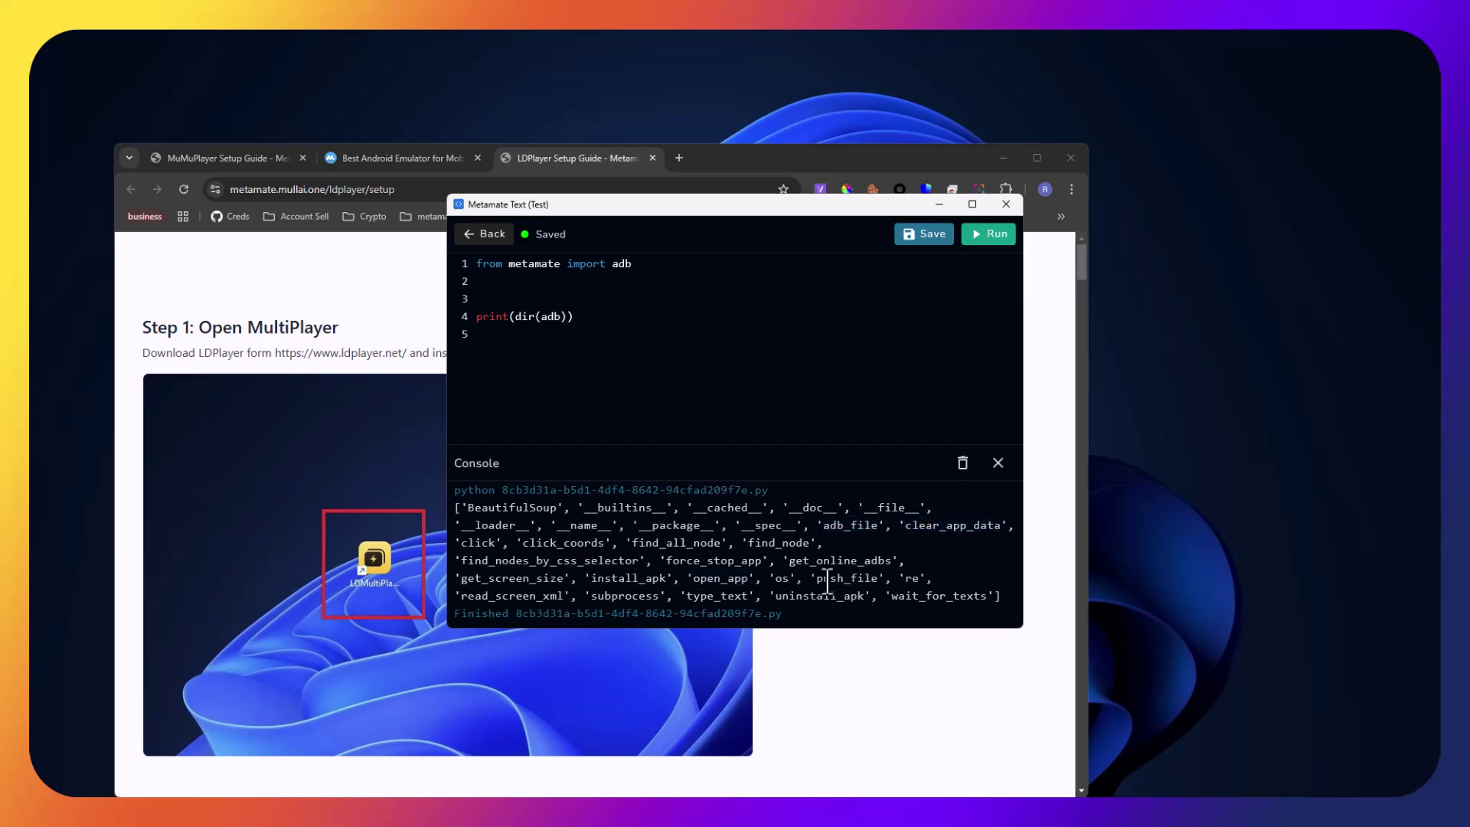
{"action": "double_click", "coordinate": [820, 582]}
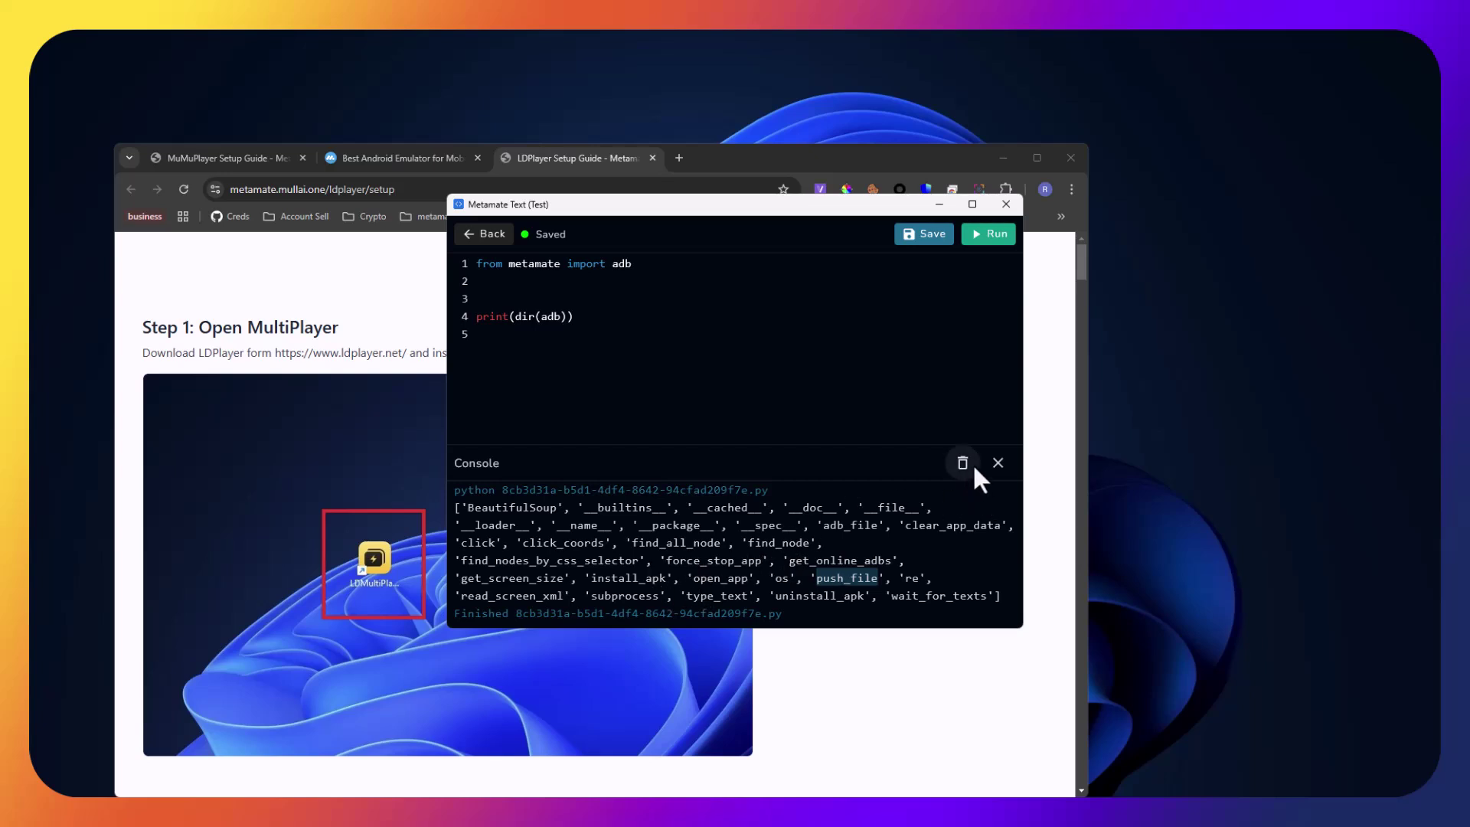
Close the Console, return to the functions list, and open then dismiss the Documentation menu
{"action": "left_click", "coordinate": [996, 463]}
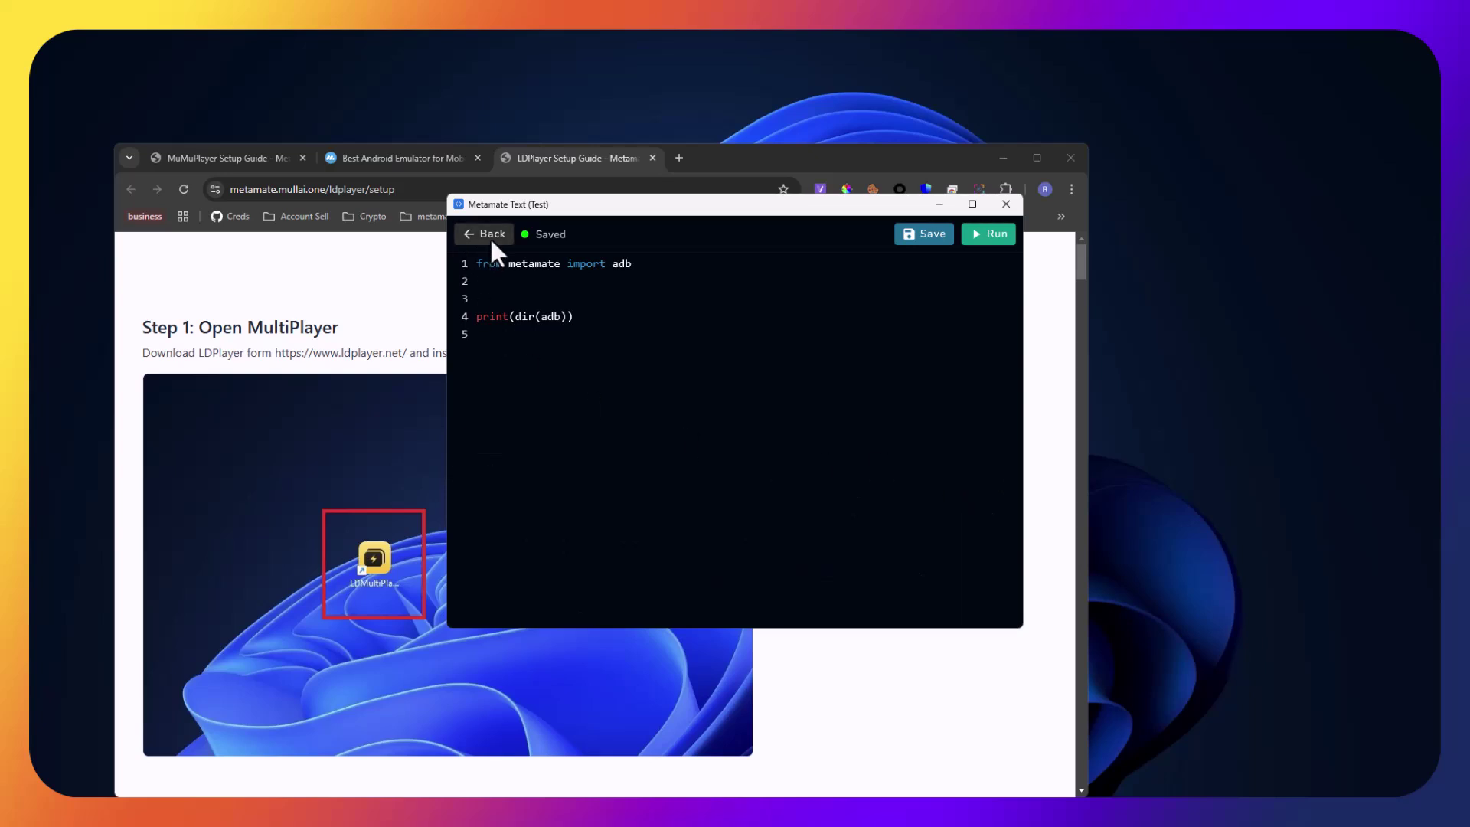
{"action": "left_click", "coordinate": [489, 237]}
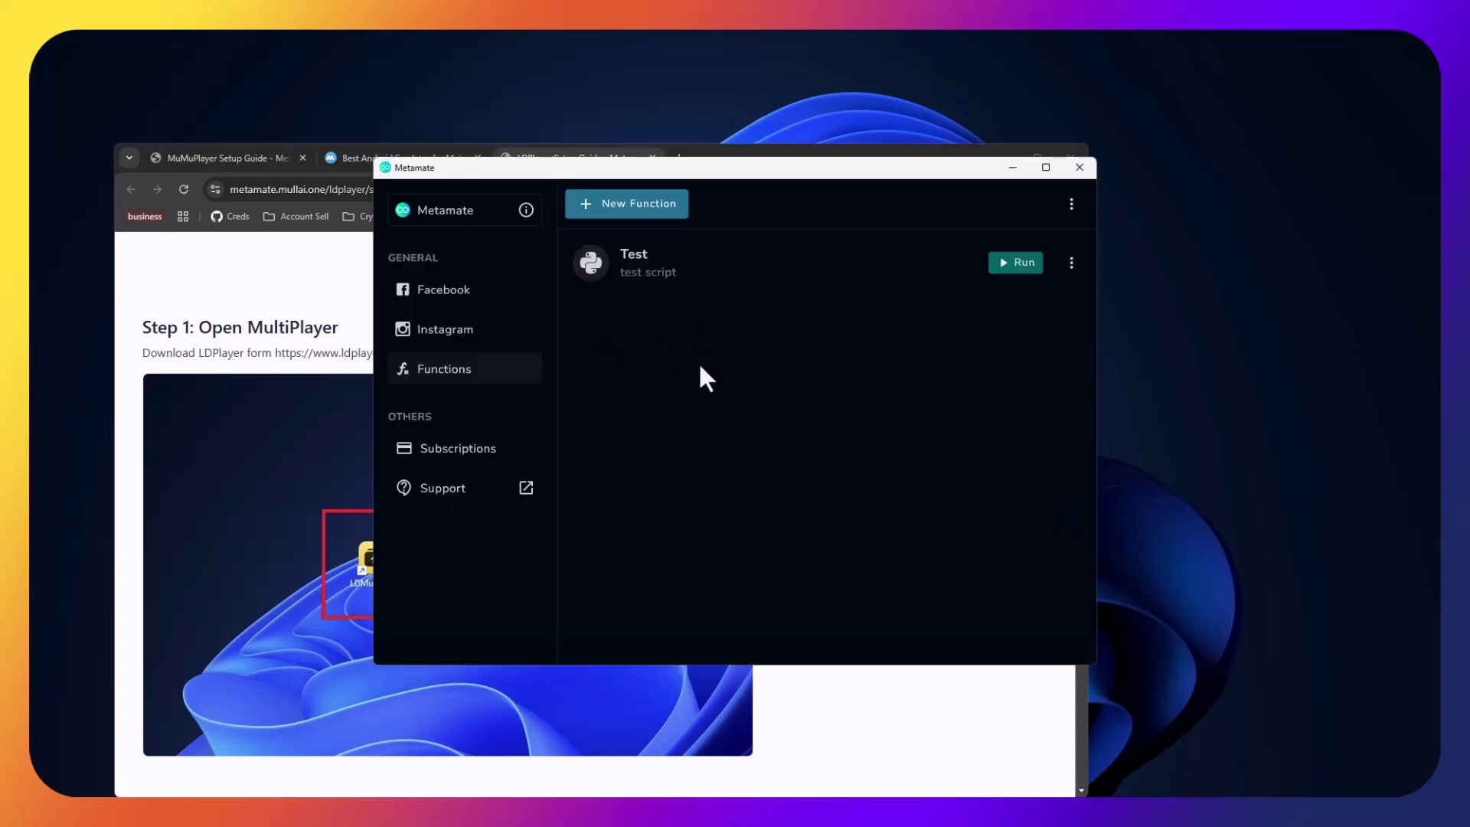
{"action": "left_click", "coordinate": [1072, 204]}
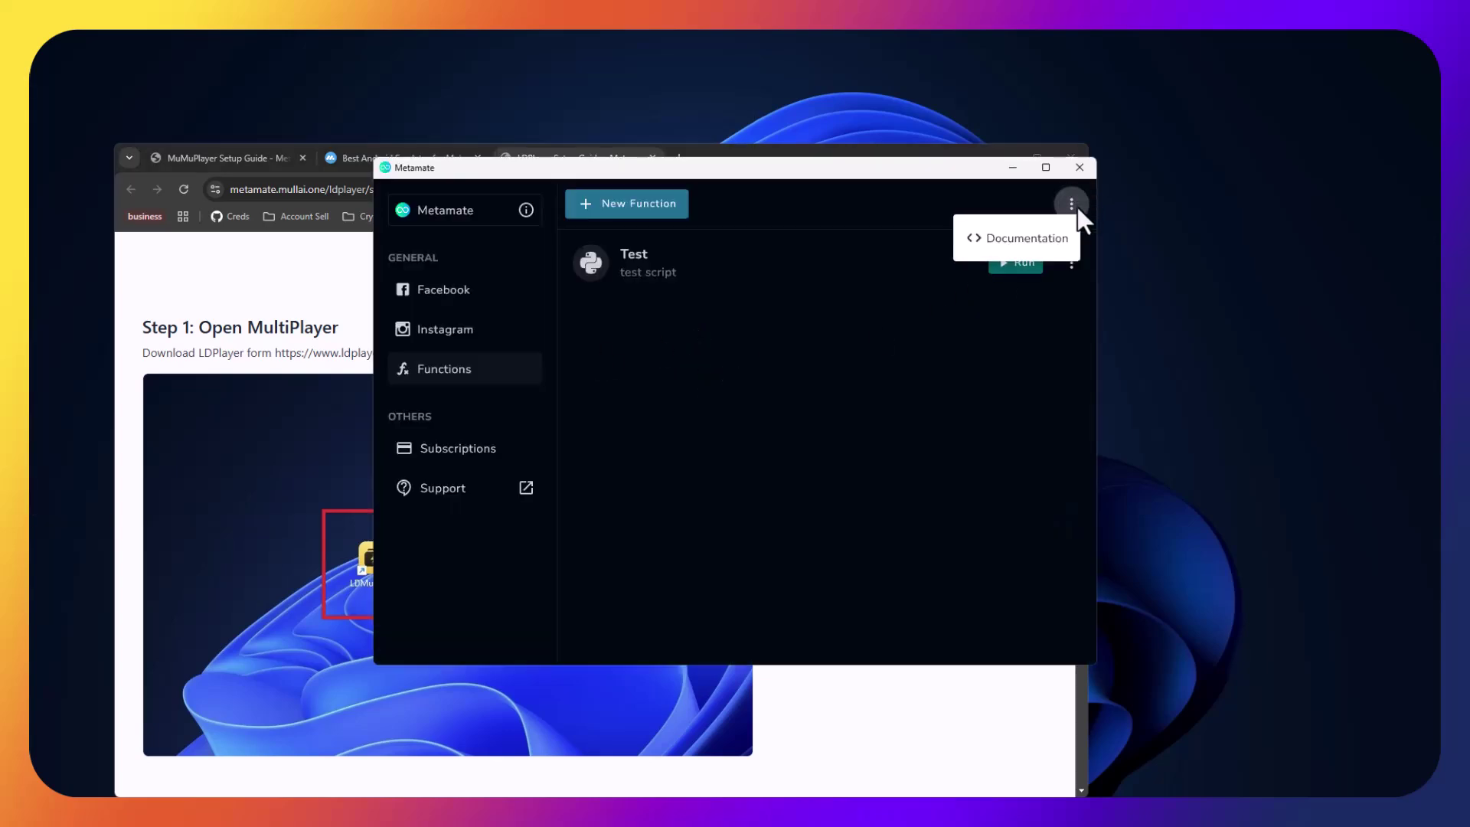
{"action": "left_click", "coordinate": [1015, 242]}
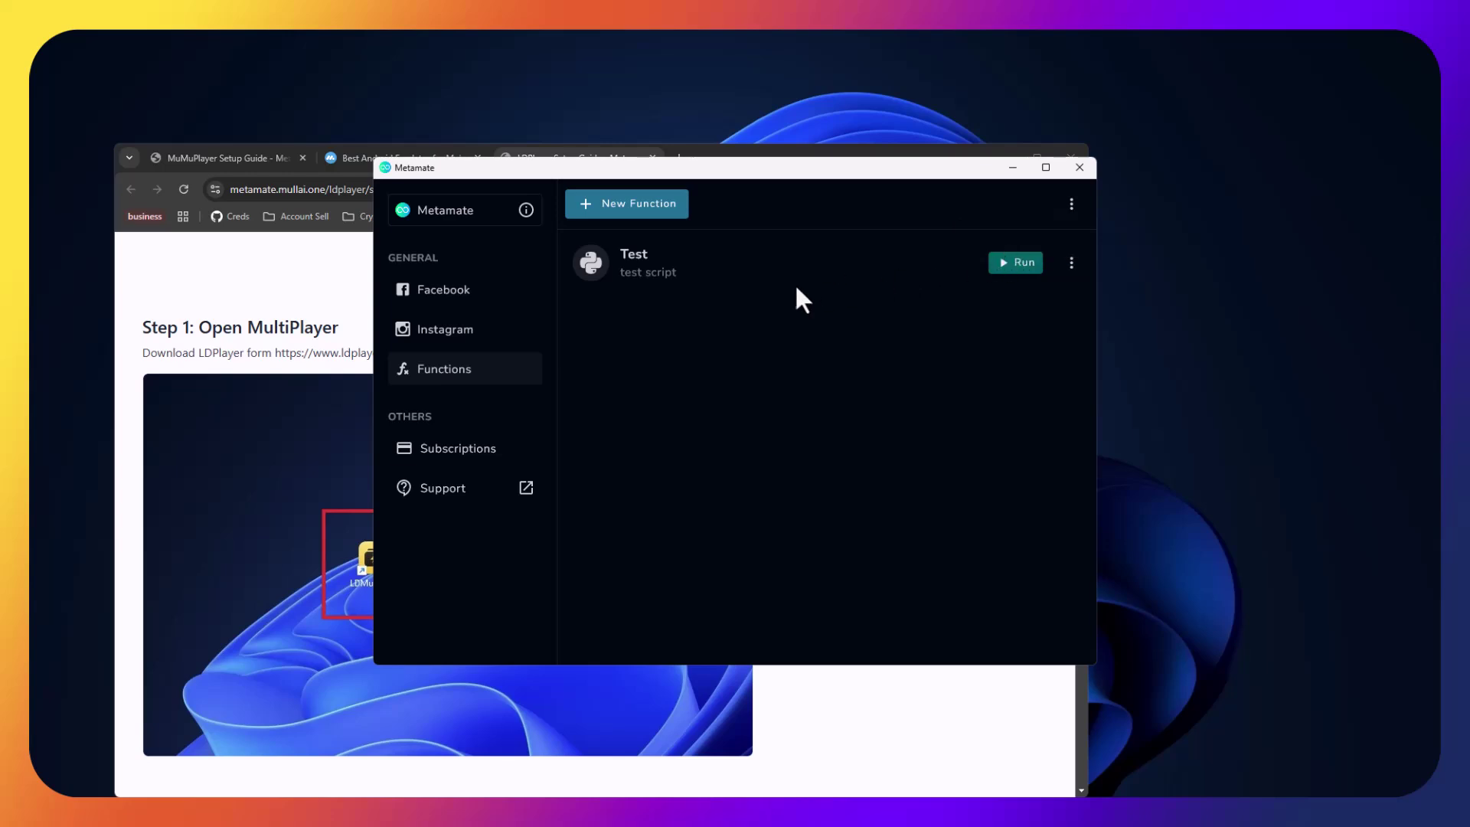
Load metamate.mullai.one/python/docs in Chrome, browse functions like get_online_adbs, then minimize Chrome back to Metamate
{"action": "left_click", "coordinate": [285, 287]}
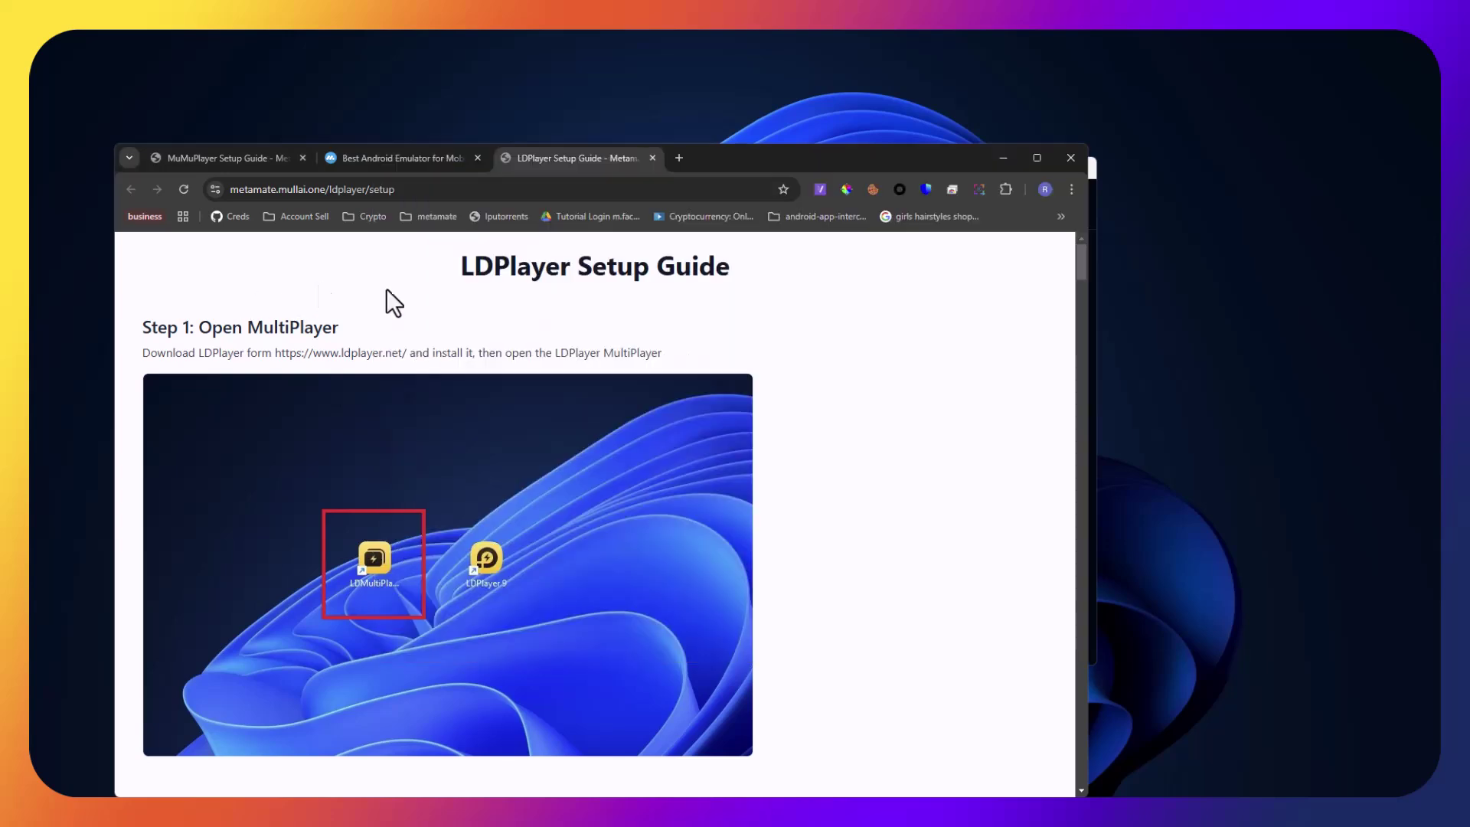
{"action": "left_click", "coordinate": [562, 190]}
{"action": "key", "text": "ctrl+shift+Left"}
{"action": "key", "text": "BackSpace"}
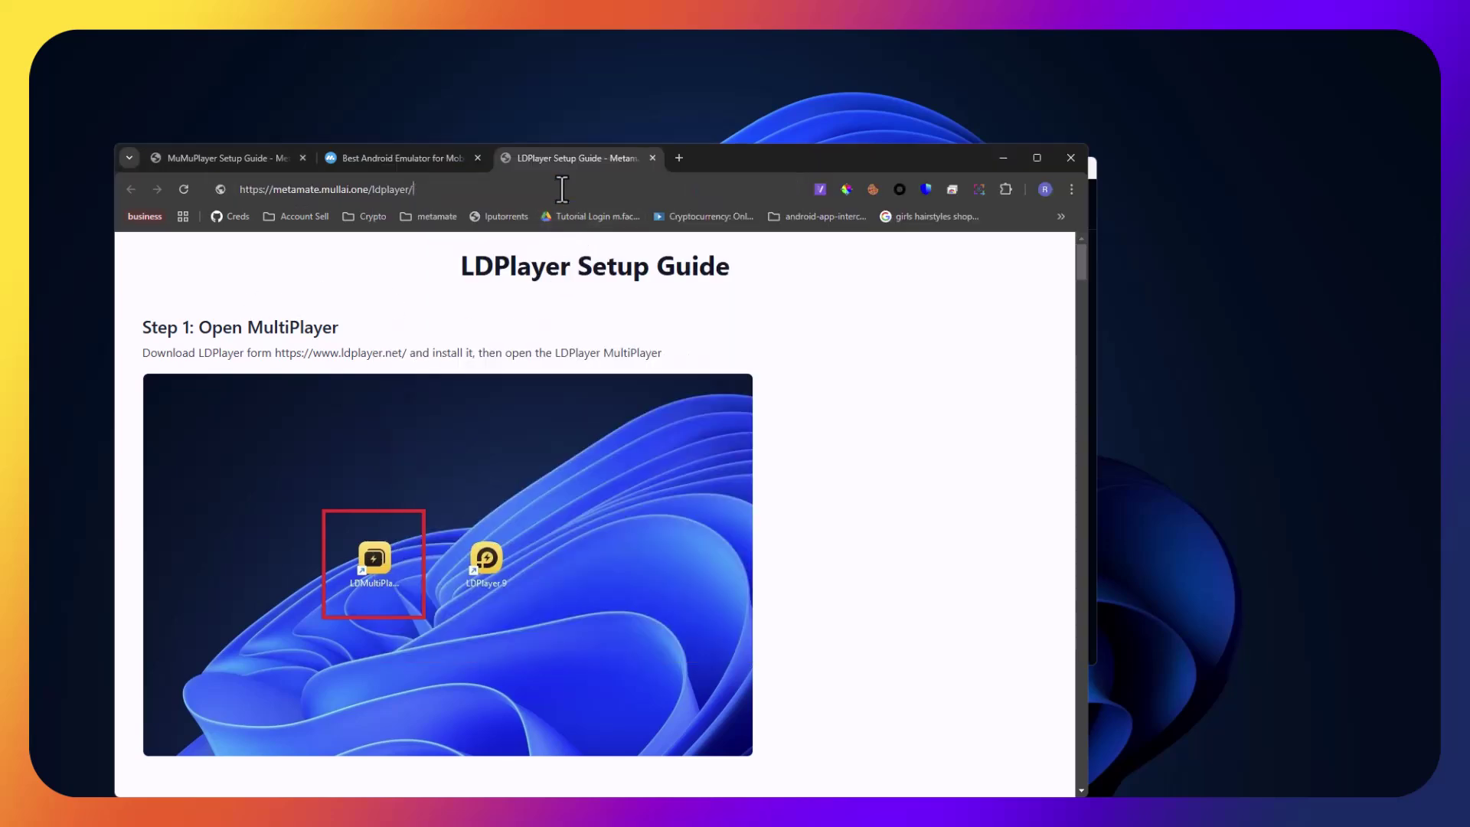
{"action": "key", "text": "ctrl+BackSpace"}
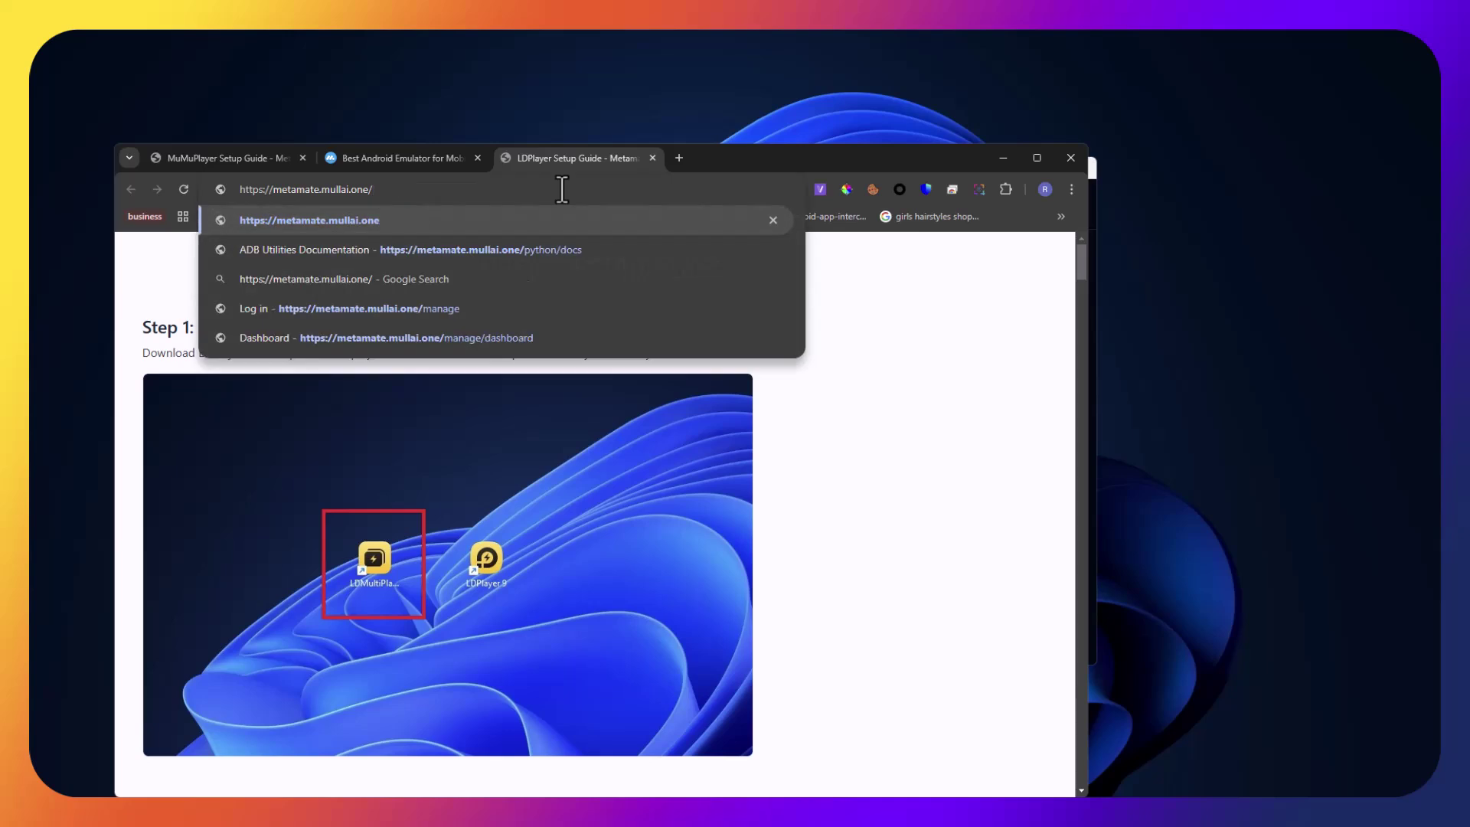
{"action": "type", "text": "pytho"}
{"action": "key", "text": "Return"}
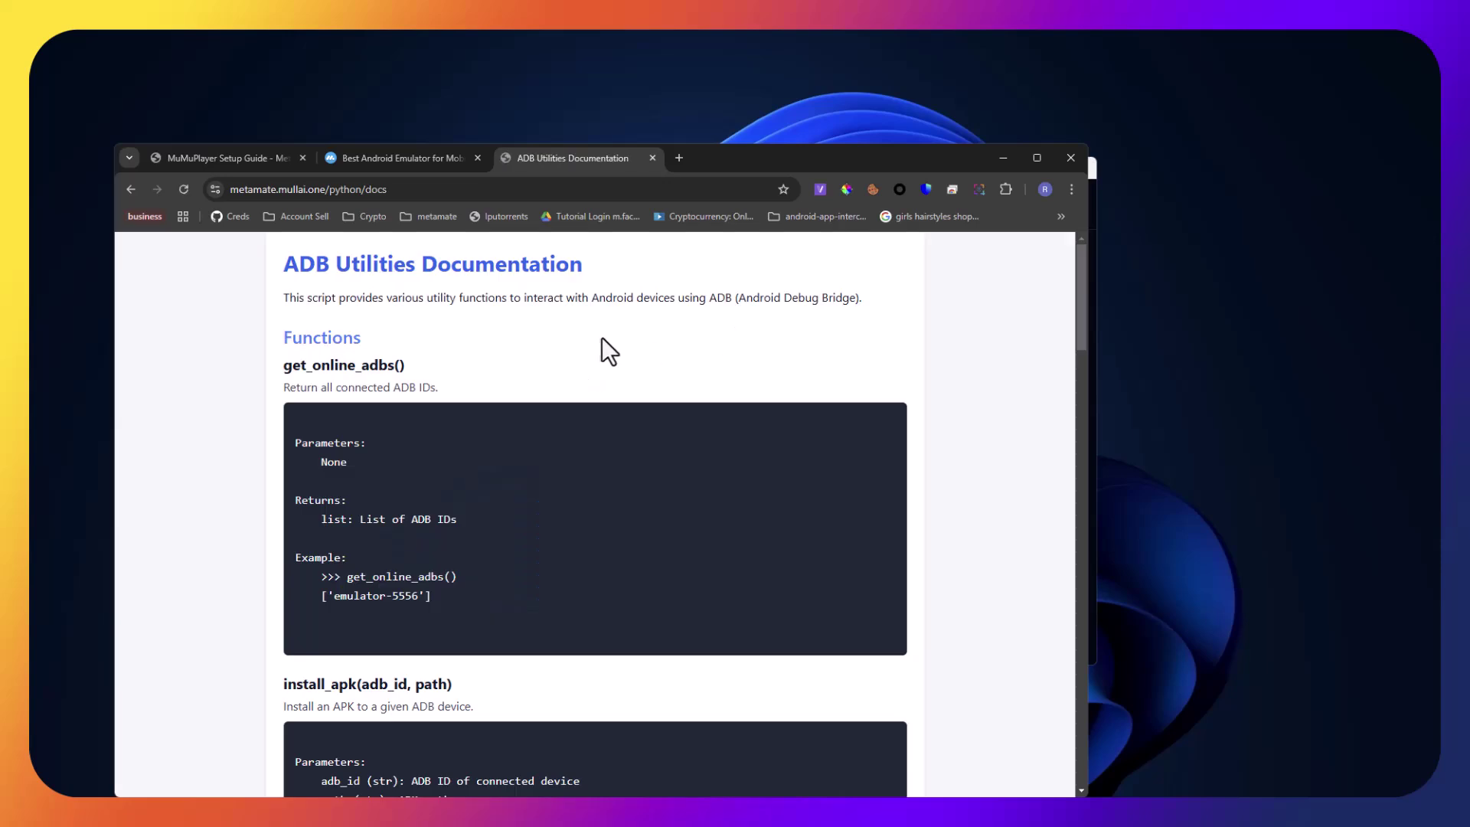
{"action": "double_click", "coordinate": [355, 370]}
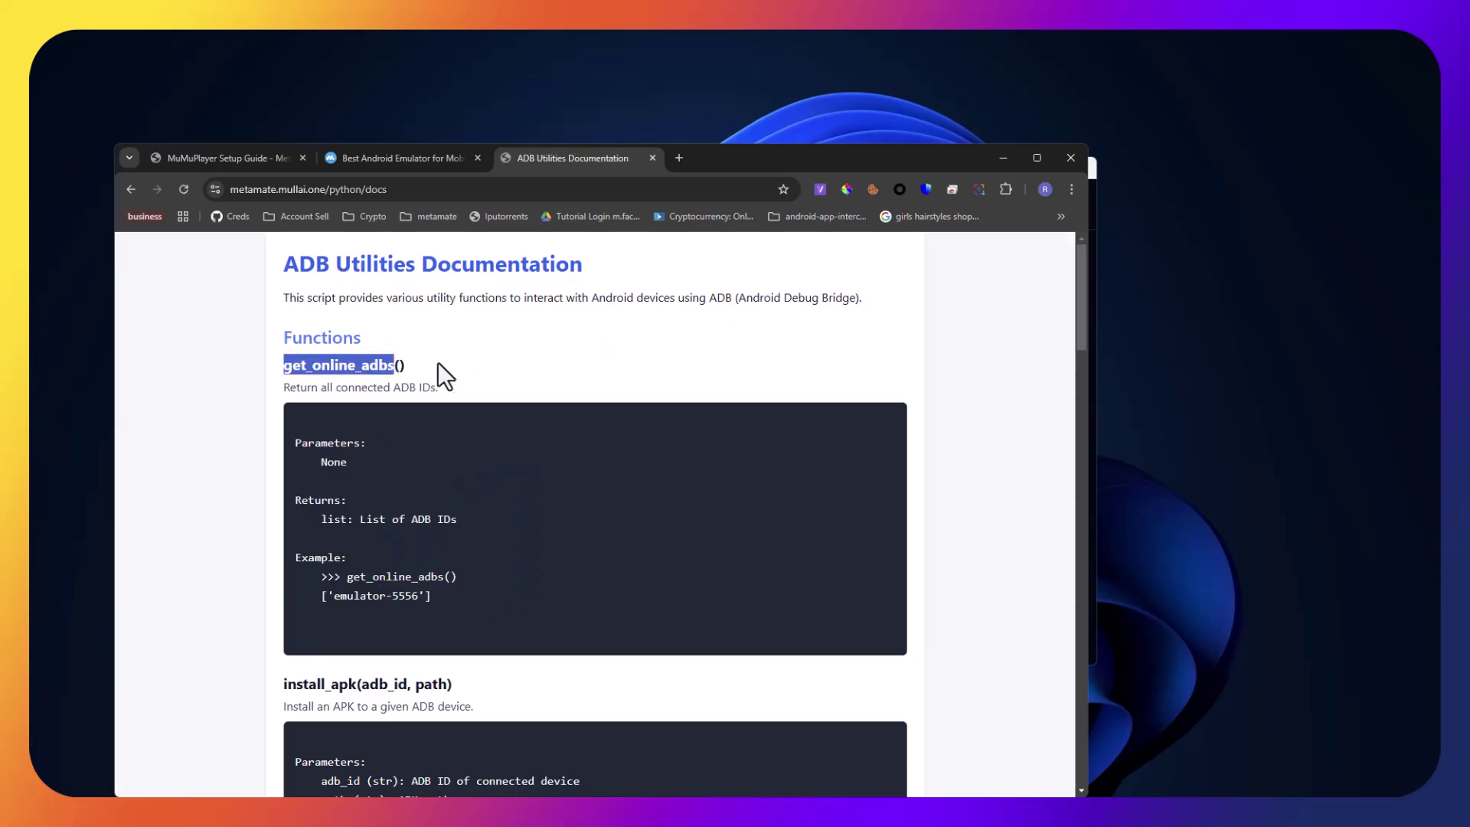
{"action": "scroll", "coordinate": [433, 371], "scroll_direction": "down", "scroll_amount": 1}
{"action": "left_click_drag", "start_coordinate": [293, 345], "coordinate": [526, 518]}
{"action": "scroll", "coordinate": [517, 505], "scroll_direction": "down", "scroll_amount": 2}
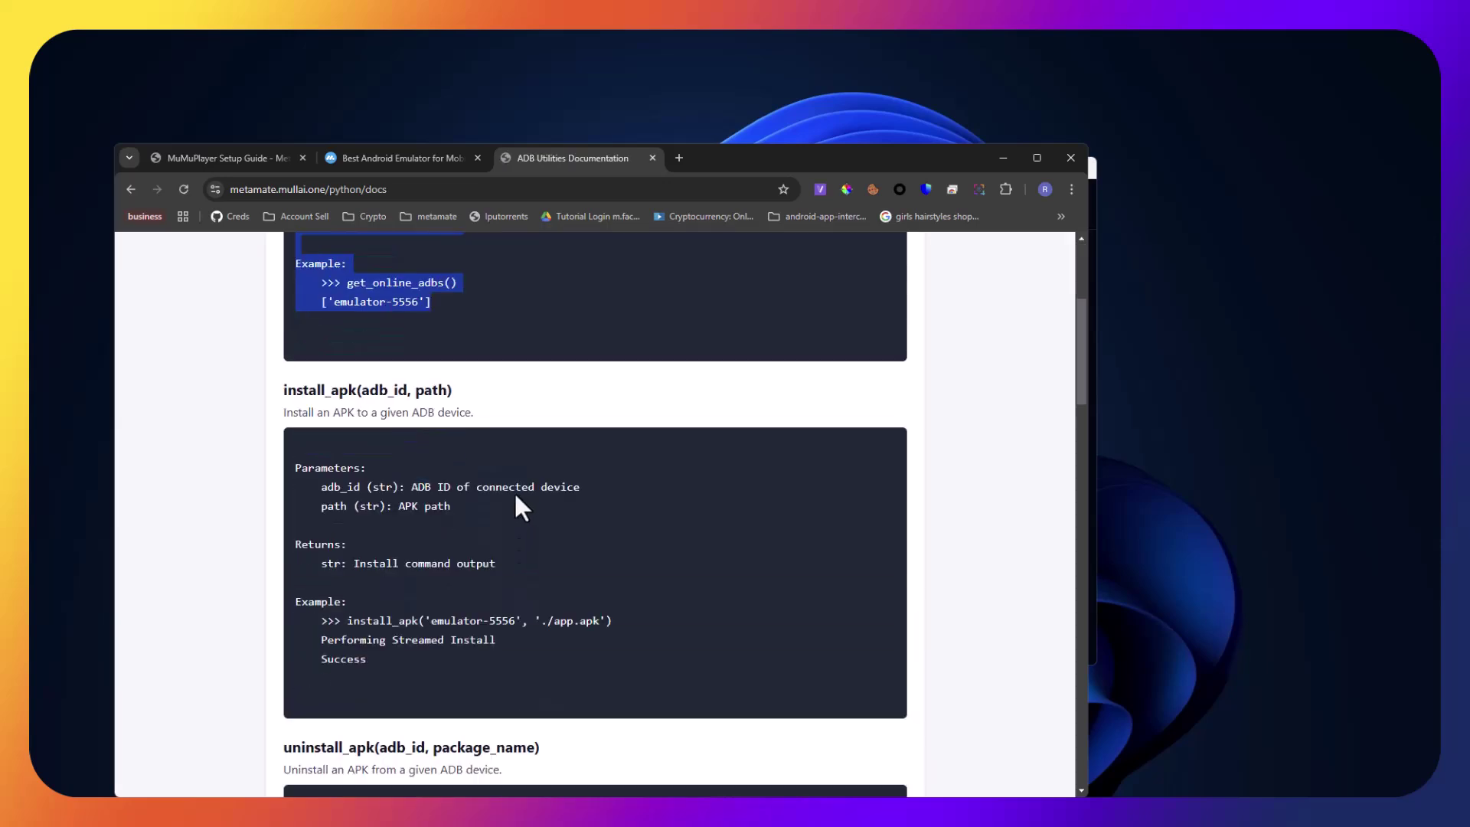
{"action": "scroll", "coordinate": [513, 490], "scroll_direction": "down", "scroll_amount": 4}
{"action": "scroll", "coordinate": [513, 490], "scroll_direction": "down", "scroll_amount": 5}
{"action": "scroll", "coordinate": [513, 490], "scroll_direction": "down", "scroll_amount": 5}
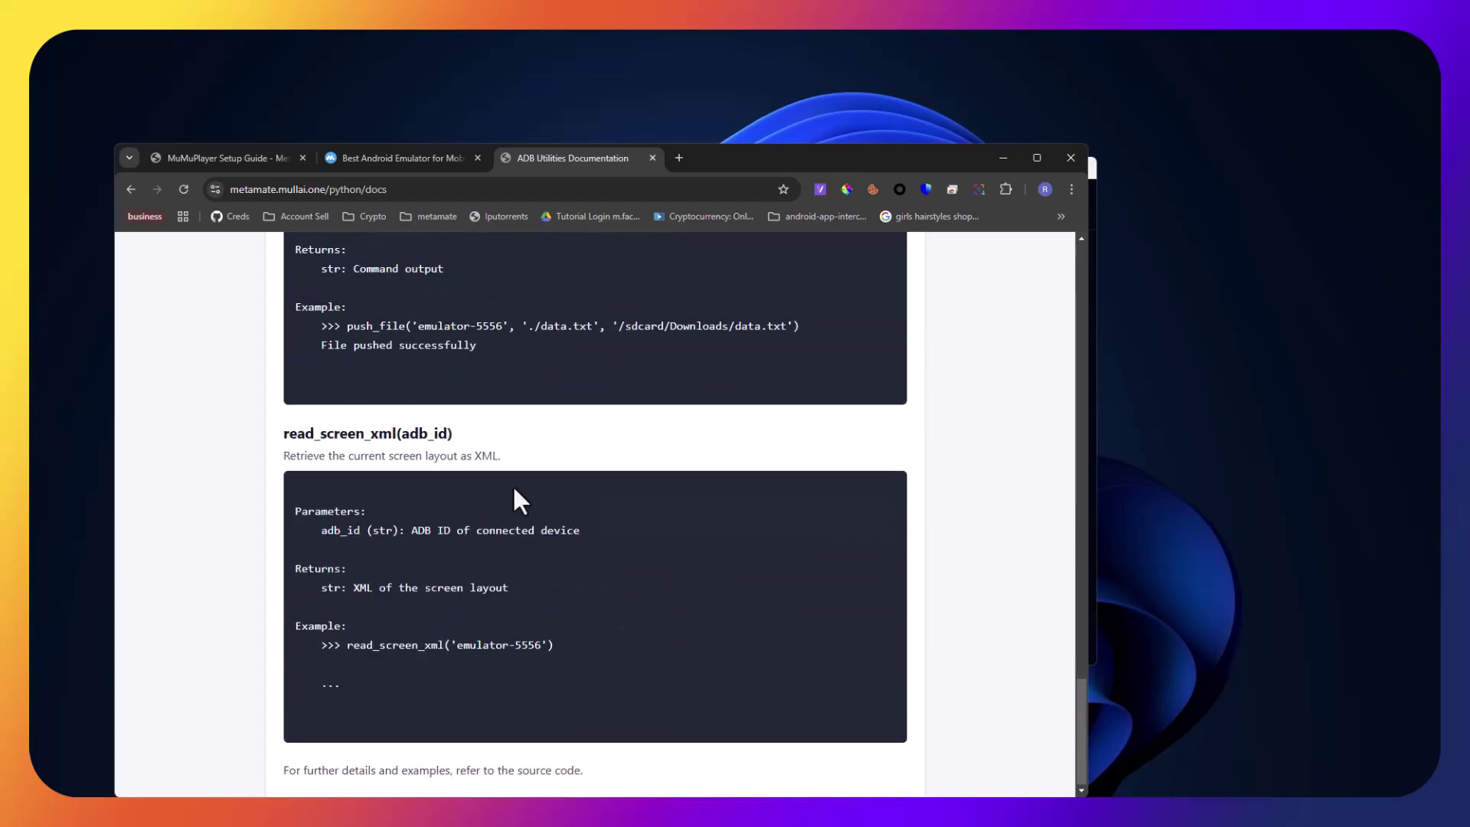
{"action": "scroll", "coordinate": [512, 496], "scroll_direction": "up", "scroll_amount": 5}
{"action": "left_click", "coordinate": [1004, 160]}
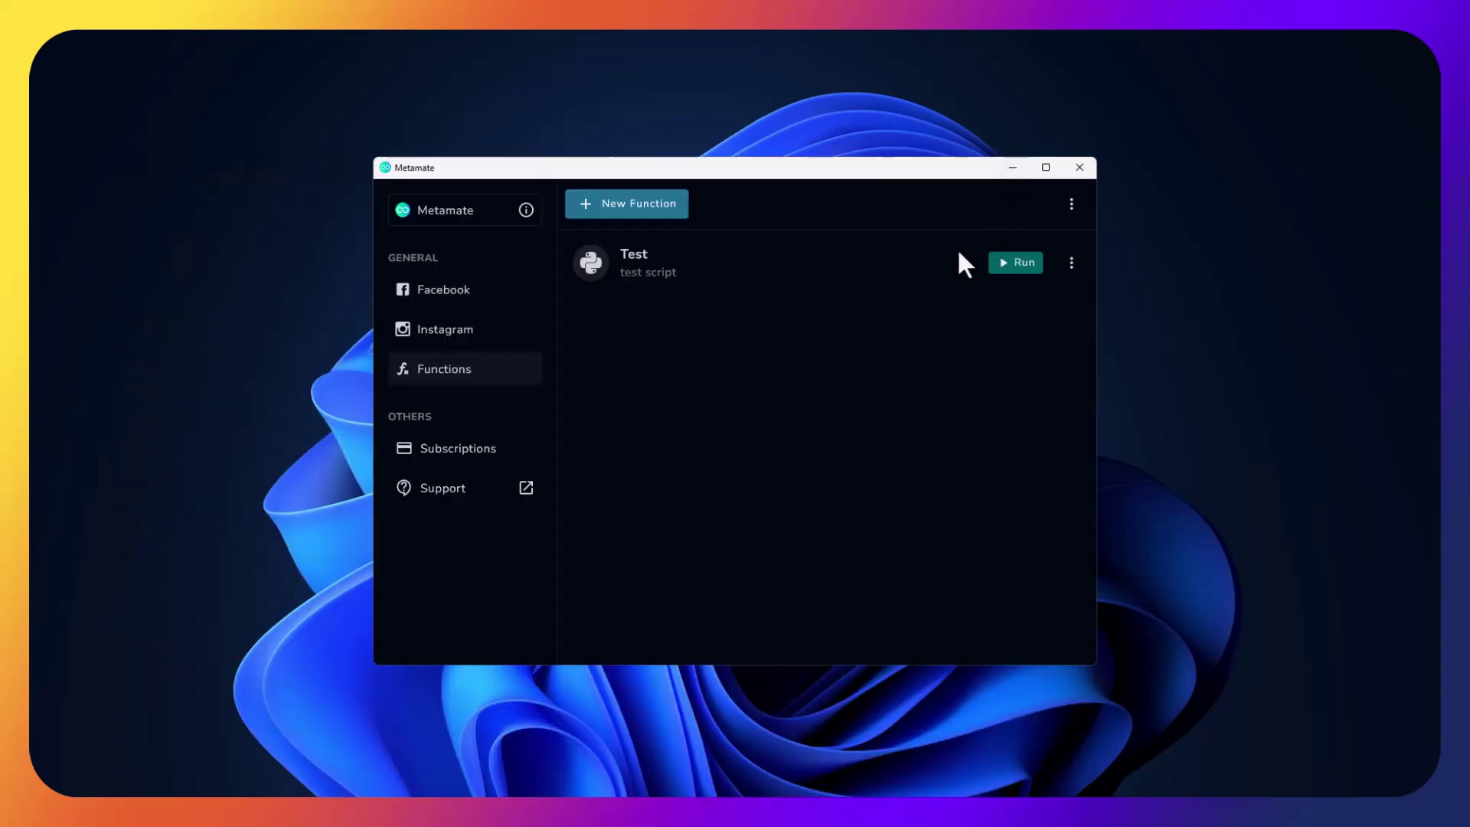